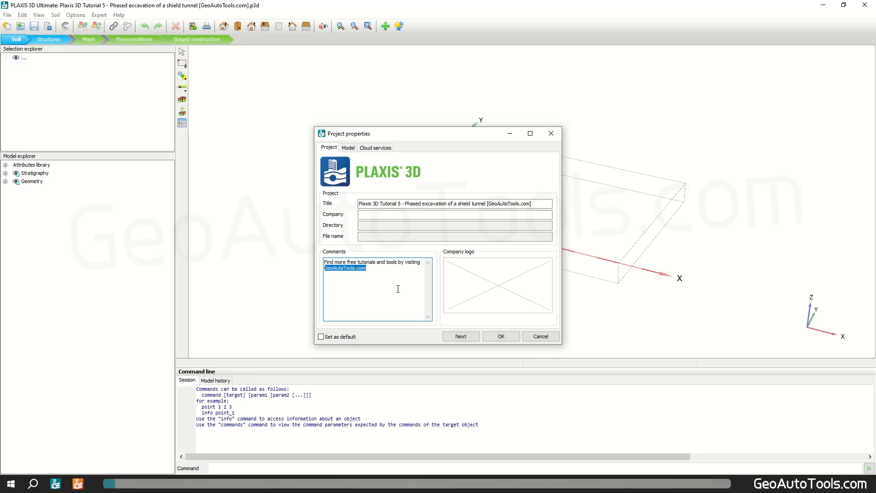
Step: Set the model contour to x from -20 to 0 m and y from 0 to 80 m, and confirm the project properties
{"action": "left_click", "coordinate": [349, 147]}
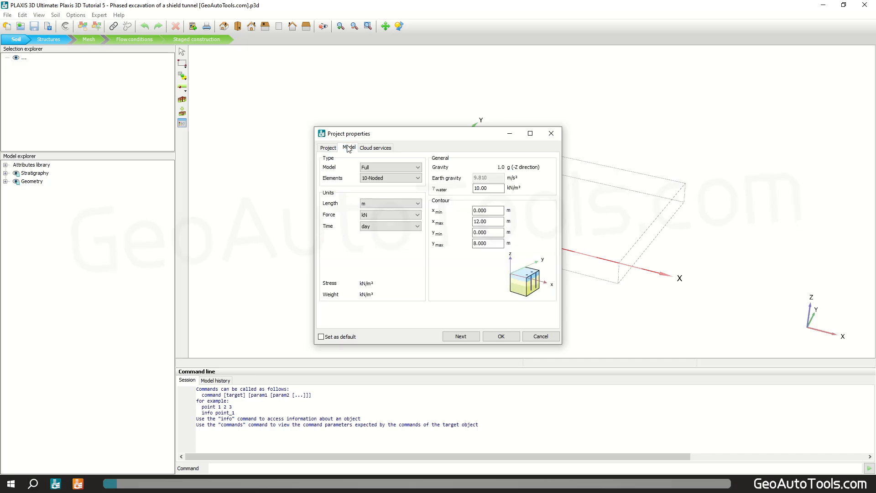
{"action": "left_click", "coordinate": [493, 212]}
{"action": "type", "text": "-20"}
{"action": "key", "text": "Tab"}
{"action": "type", "text": "0"}
{"action": "key", "text": "Tab"}
{"action": "key", "text": "Tab"}
{"action": "type", "text": "80"}
{"action": "left_click", "coordinate": [501, 337]}
Step: Create a new Mohr-Coulomb soil material set named GATs_Upper sand
{"action": "left_click", "coordinate": [183, 124]}
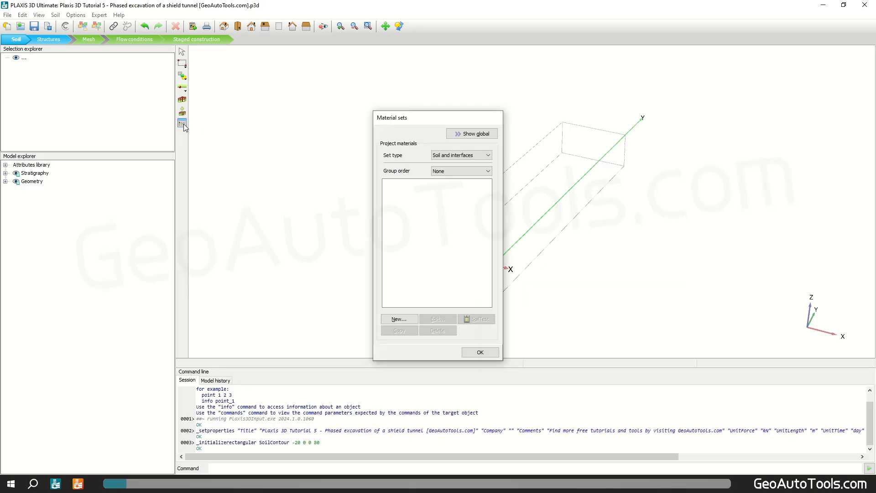
{"action": "left_click", "coordinate": [405, 319]}
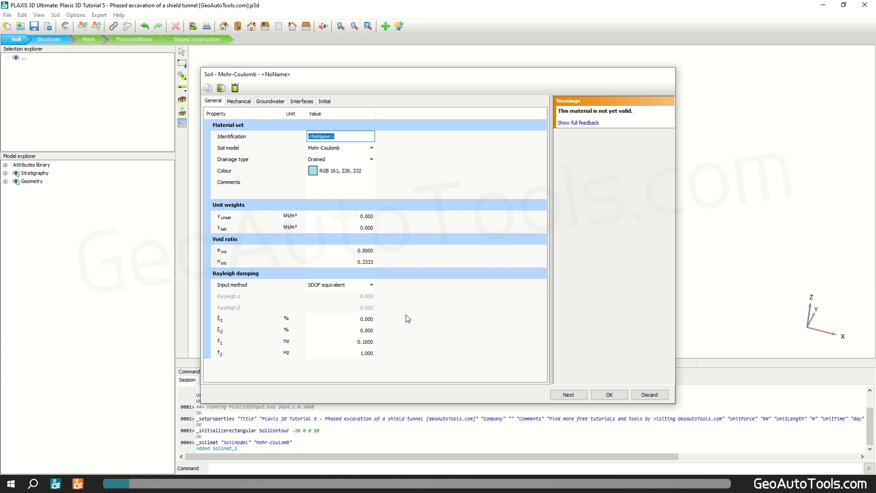
{"action": "type", "text": "GATs_Upper sand"}
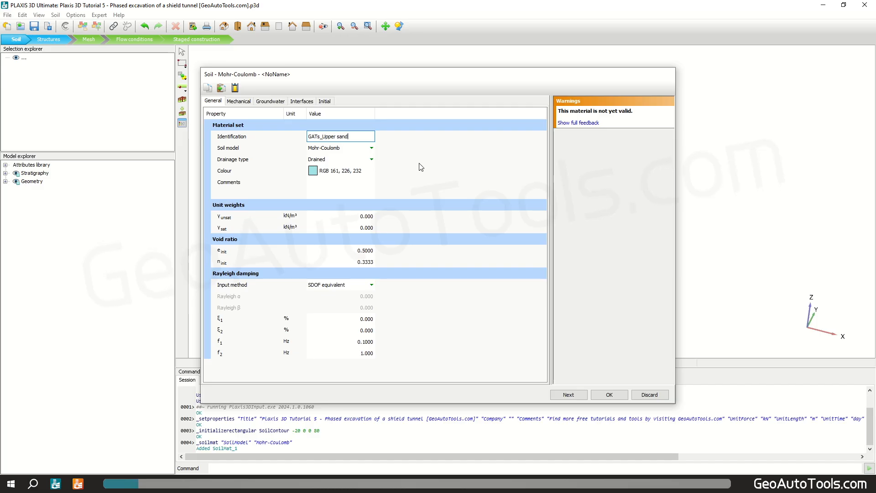
Step: Set the upper sand's unsaturated unit weight to 17 and saturated unit weight to 20 kN/m³
{"action": "left_click", "coordinate": [346, 216]}
{"action": "type", "text": "17"}
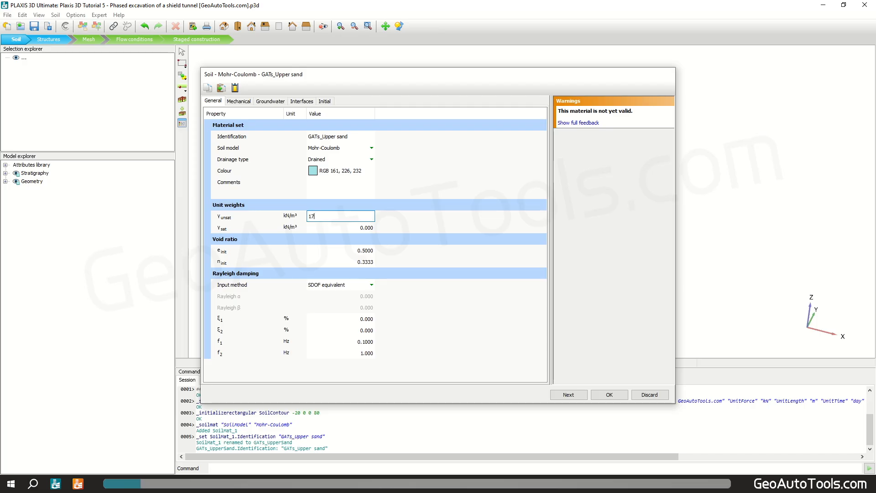
{"action": "key", "text": "Tab"}
{"action": "type", "text": "2"}
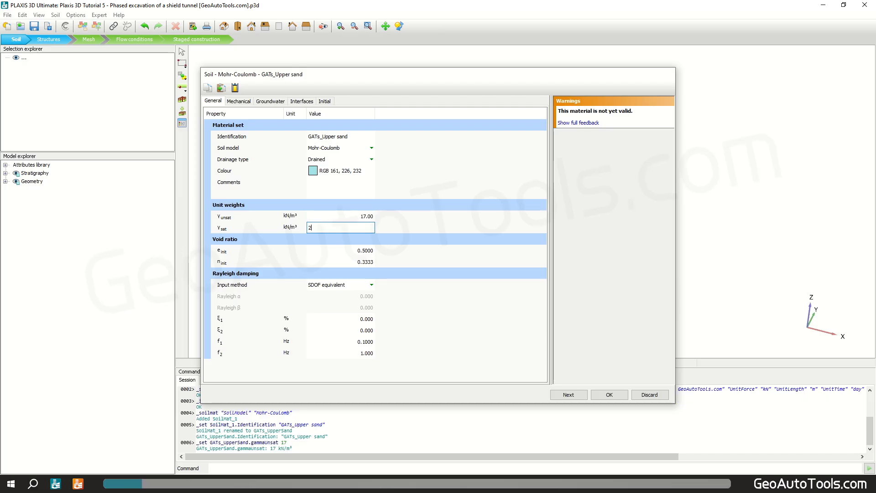
{"action": "type", "text": "0"}
{"action": "key", "text": "Return"}
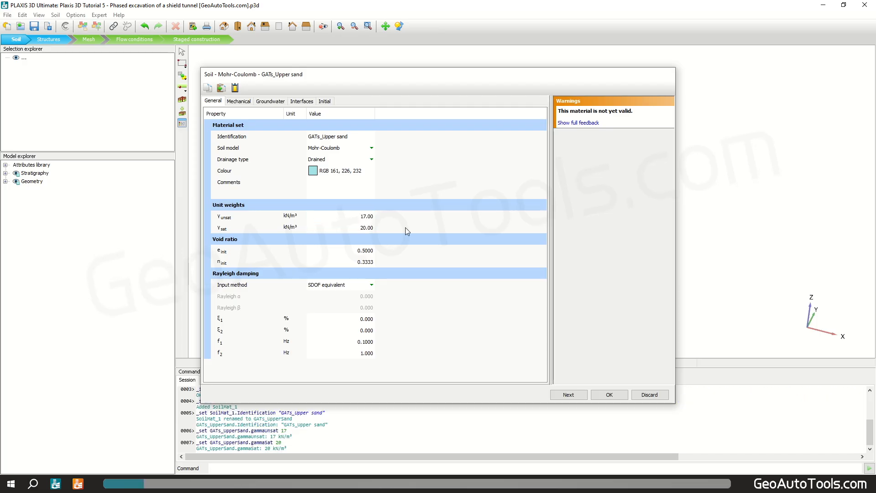
Step: Set the upper sand's stiffness E'ref to 13000 kN/m² and Poisson's ratio to 0.3
{"action": "left_click", "coordinate": [239, 101]}
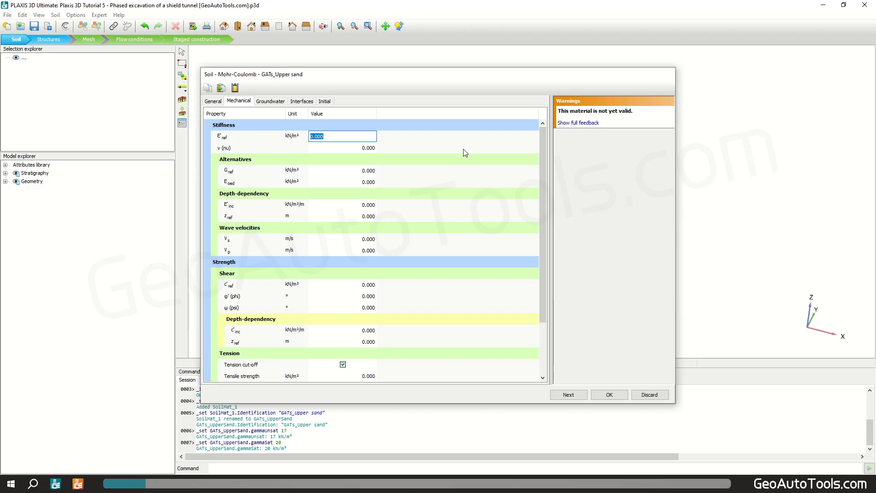
{"action": "type", "text": "1.3e4"}
{"action": "key", "text": "Return"}
{"action": "type", "text": "0.3"}
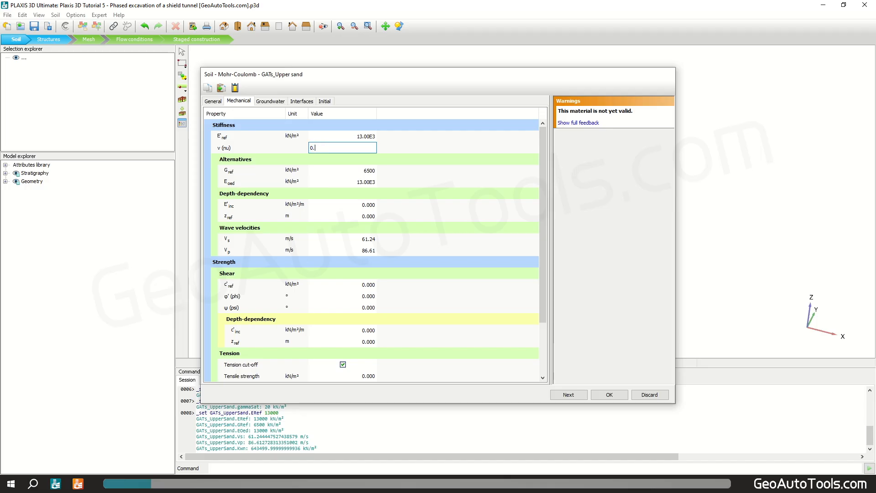
Step: Set the upper sand's cohesion c'ref to 1 kN/m² and friction angle to 31°, then save the material
{"action": "left_click", "coordinate": [366, 285]}
{"action": "type", "text": "1"}
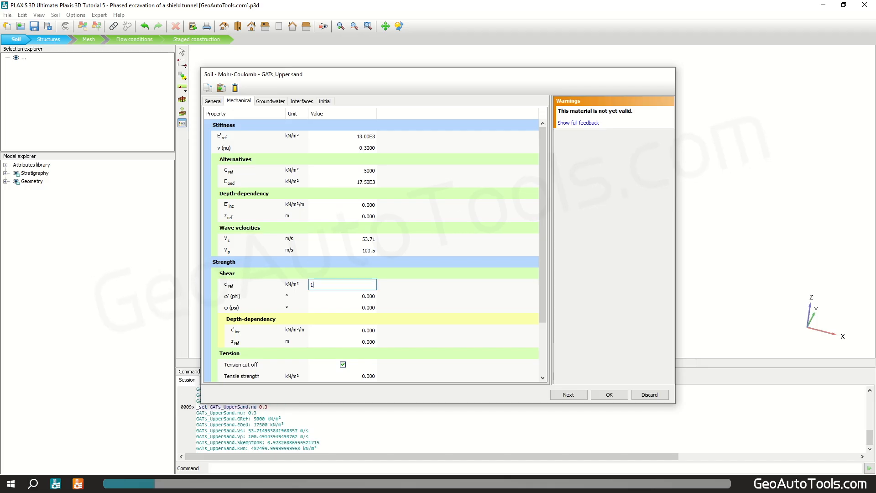
{"action": "key", "text": "Return"}
{"action": "type", "text": "31"}
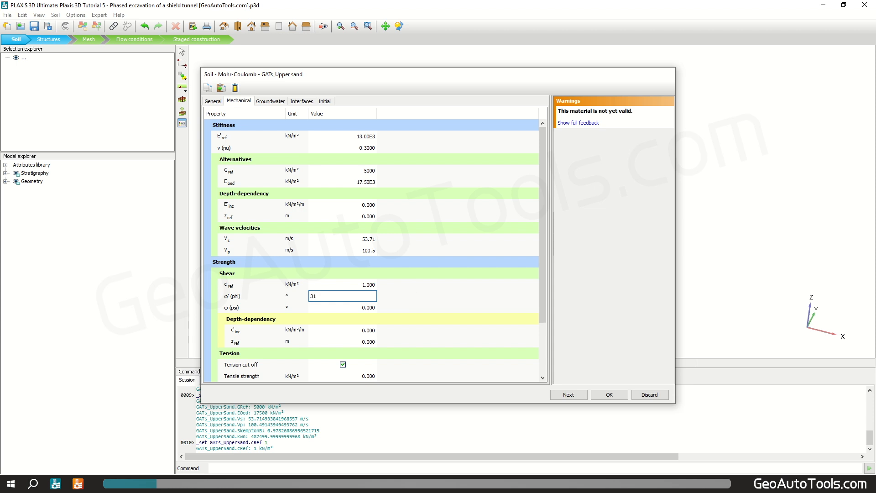
{"action": "left_click", "coordinate": [414, 286]}
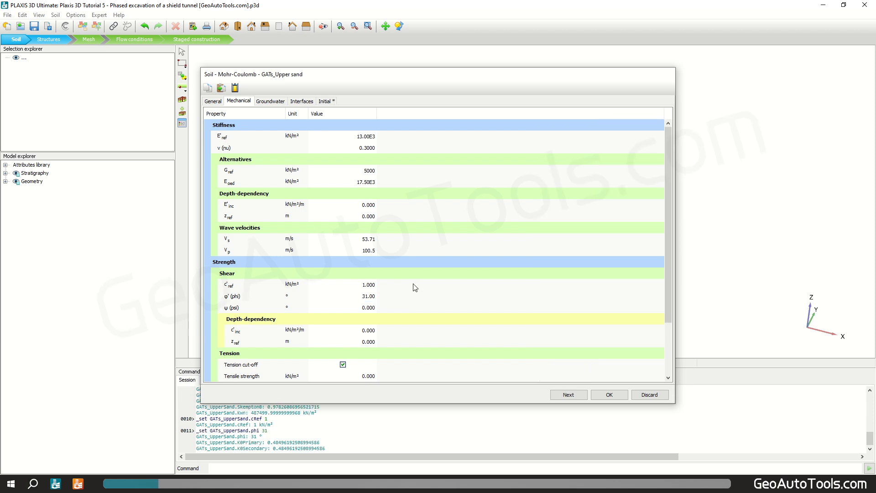
{"action": "left_click", "coordinate": [611, 395]}
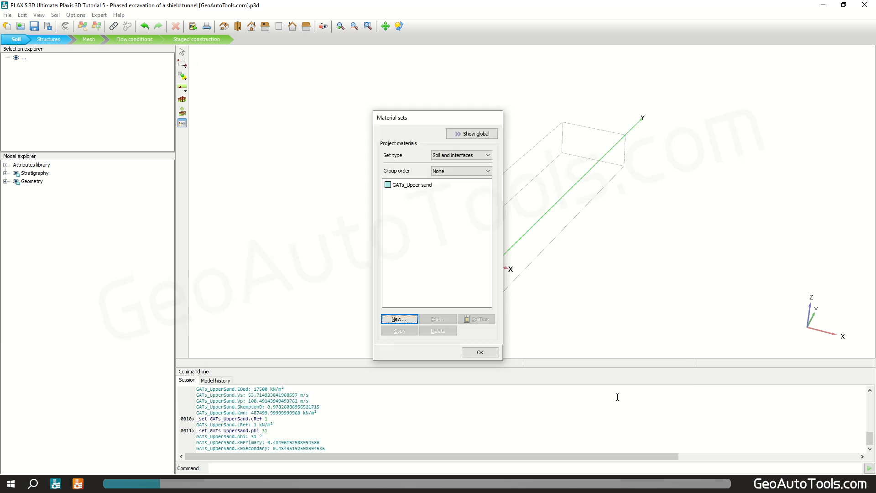
Step: Create another new soil material set named GATs_Clay
{"action": "left_click", "coordinate": [402, 319]}
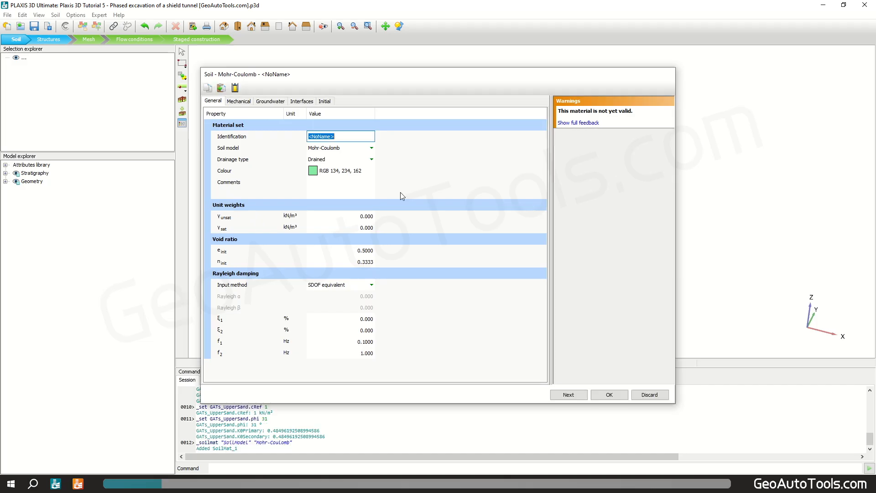
{"action": "type", "text": "GATs_Clay"}
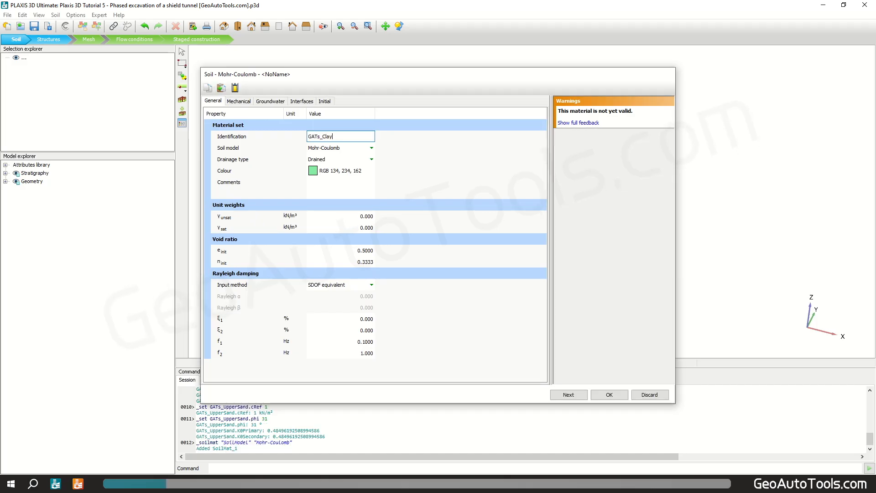
Step: Set the clay's unsaturated unit weight to 16 and saturated unit weight to 18 kN/m³
{"action": "left_click", "coordinate": [359, 217]}
{"action": "type", "text": "16"}
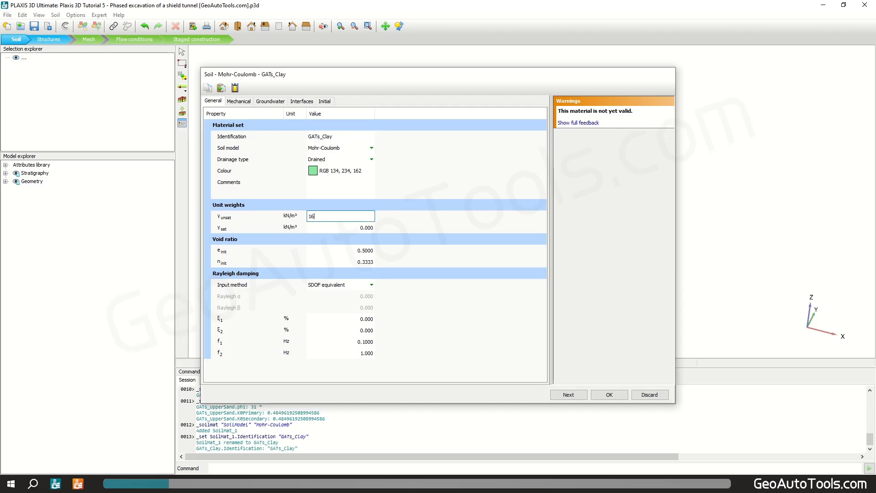
{"action": "key", "text": "Tab"}
{"action": "type", "text": "18"}
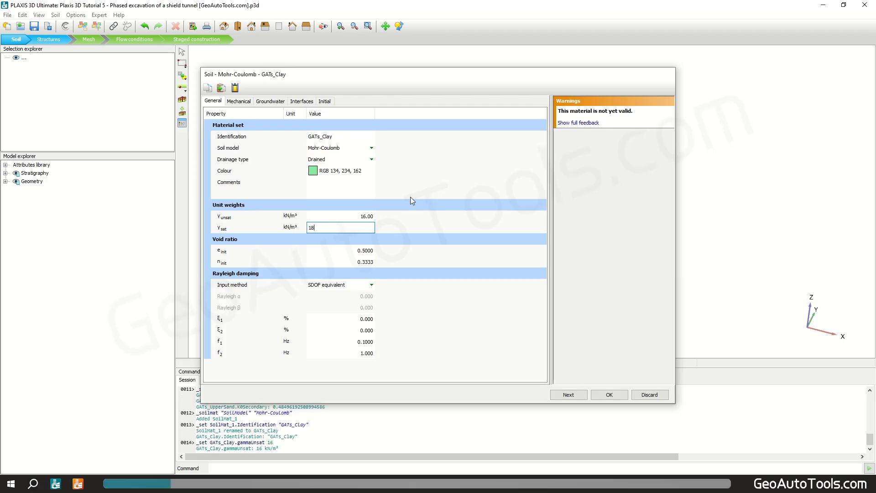
{"action": "key", "text": "Tab"}
Step: Set the clay's stiffness E'ref to 10000 kN/m² and Poisson's ratio to 0.35
{"action": "left_click", "coordinate": [238, 101]}
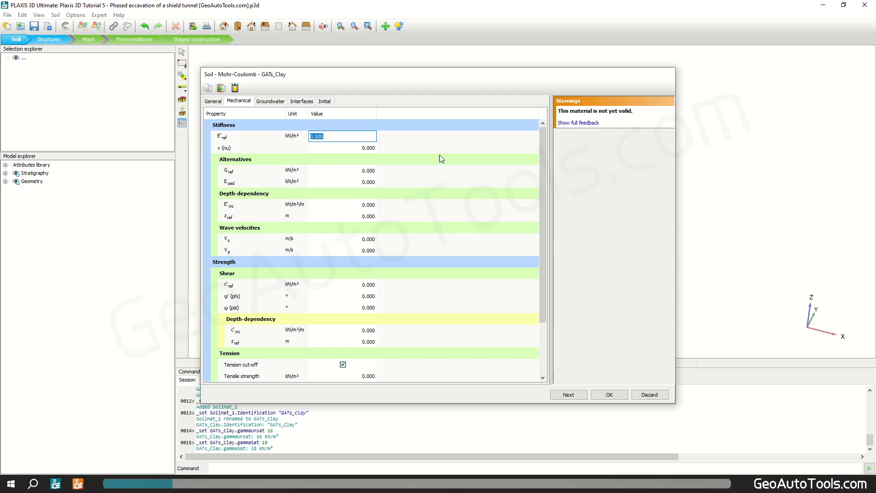
{"action": "type", "text": "1e4"}
{"action": "key", "text": "Tab"}
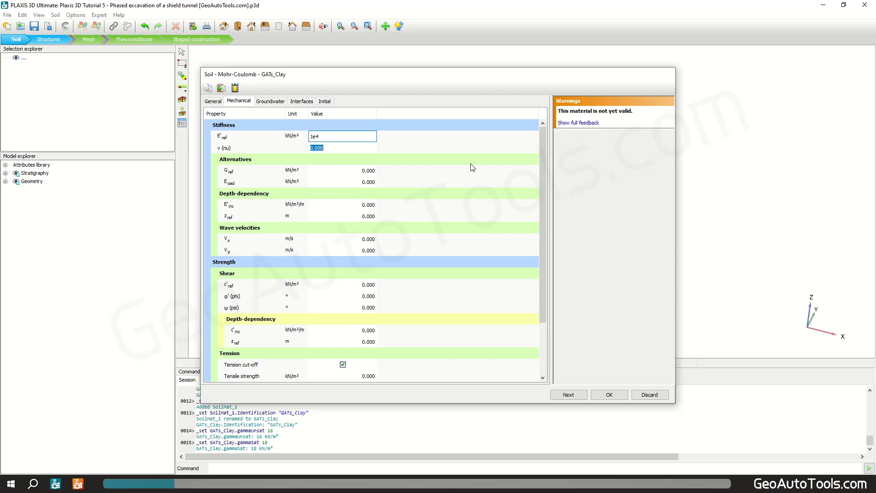
{"action": "type", "text": "0"}
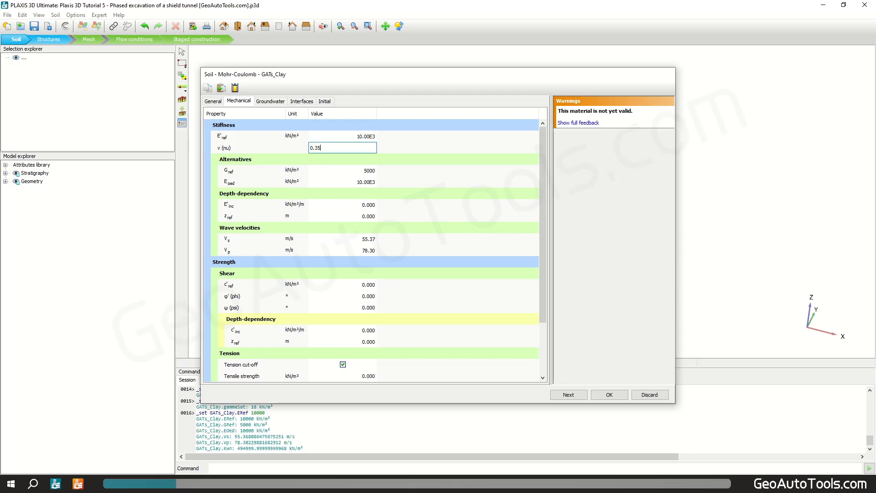
{"action": "type", "text": ".35"}
Step: Set the clay's cohesion c'ref to 5 kN/m² and friction angle to 25°, then save the material
{"action": "left_click", "coordinate": [368, 283]}
{"action": "type", "text": "5"}
{"action": "key", "text": "Tab"}
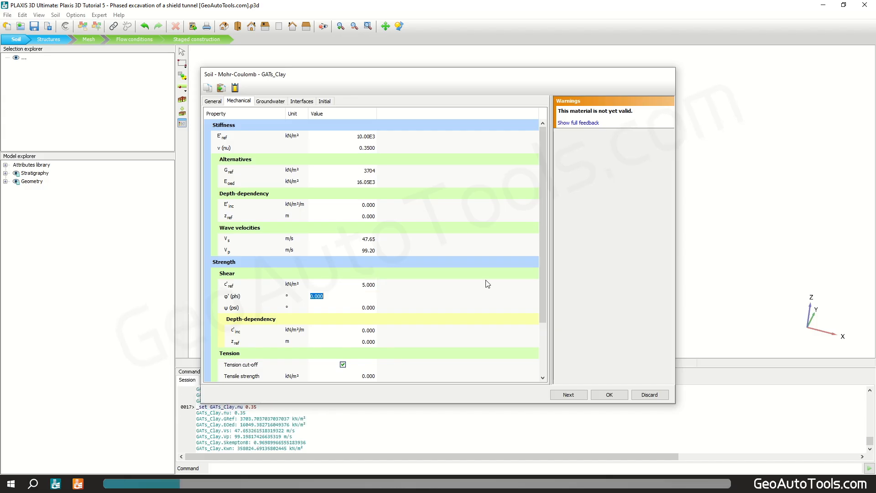
{"action": "type", "text": "25"}
{"action": "key", "text": "Tab"}
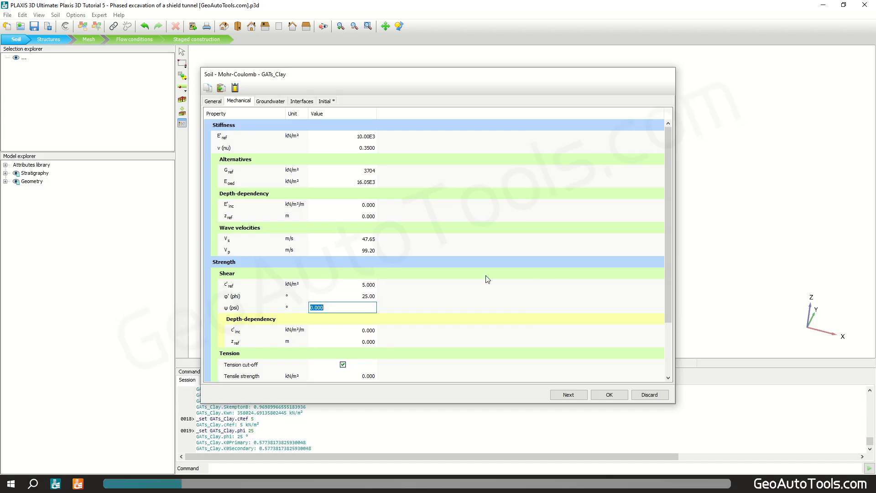
{"action": "left_click", "coordinate": [487, 251]}
{"action": "left_click", "coordinate": [615, 396]}
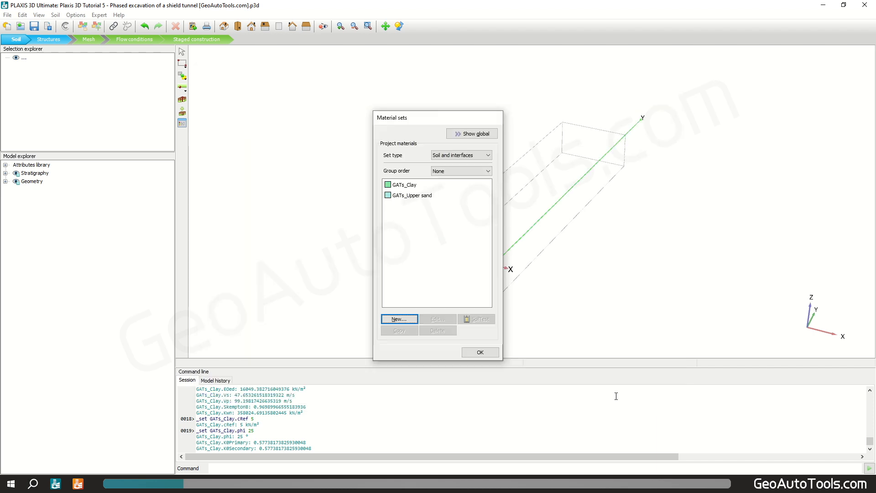
Step: Create a third soil material set named GATs_Stiff sand
{"action": "left_click", "coordinate": [396, 319]}
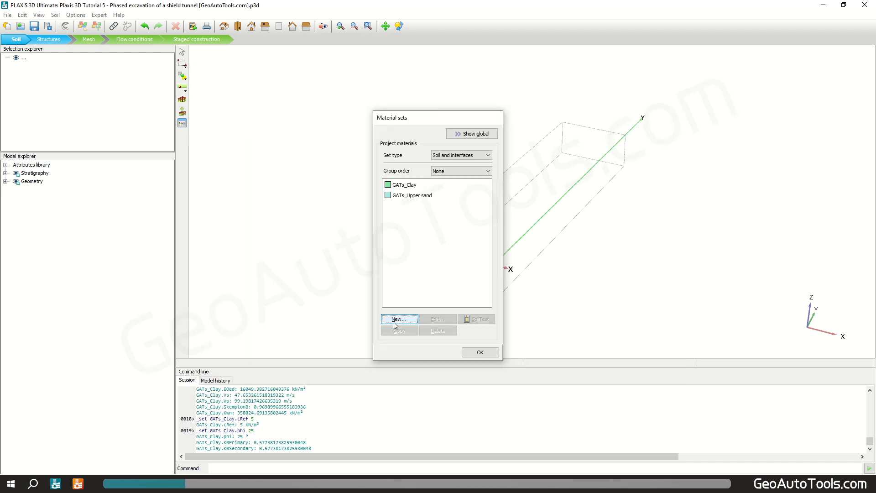
{"action": "type", "text": "G"}
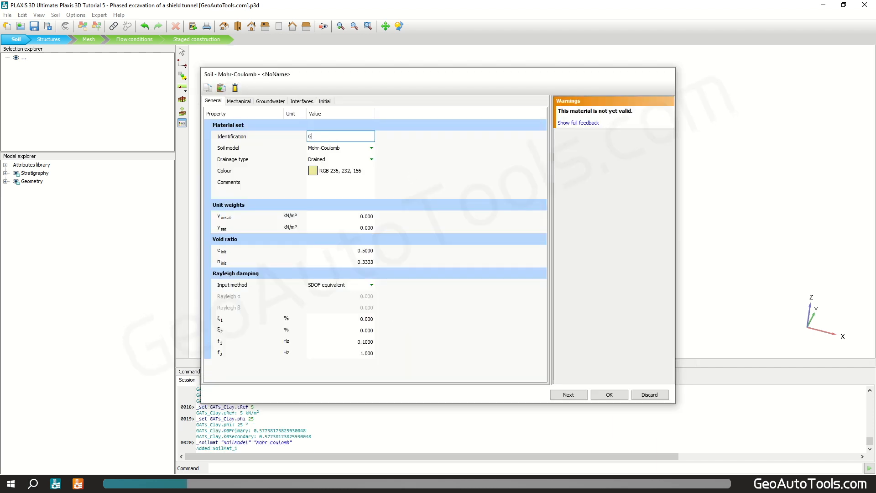
{"action": "type", "text": "ATs_Stiff sand"}
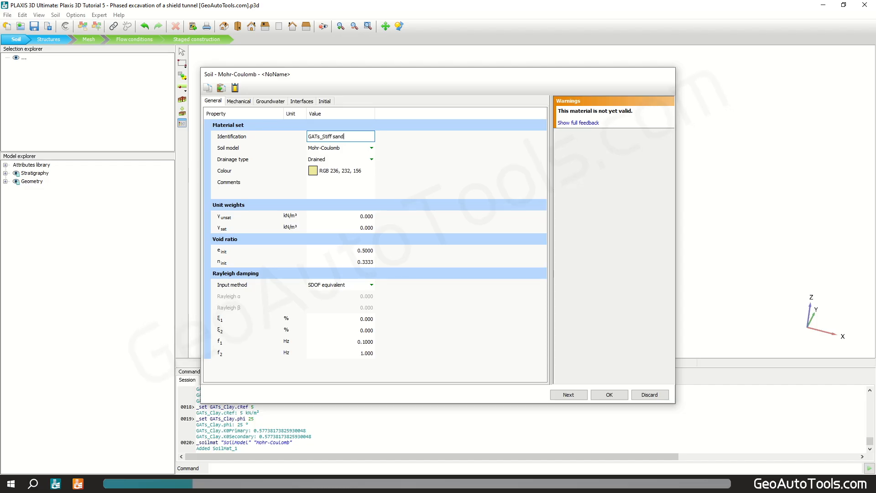
Step: Set the stiff sand's unsaturated unit weight to 17 and saturated unit weight to 20 kN/m³
{"action": "left_click", "coordinate": [374, 220]}
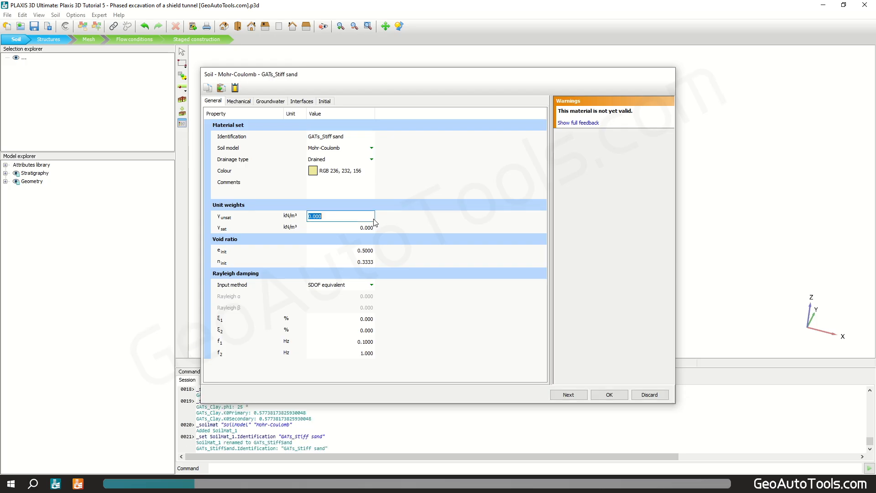
{"action": "type", "text": "17"}
{"action": "key", "text": "Tab"}
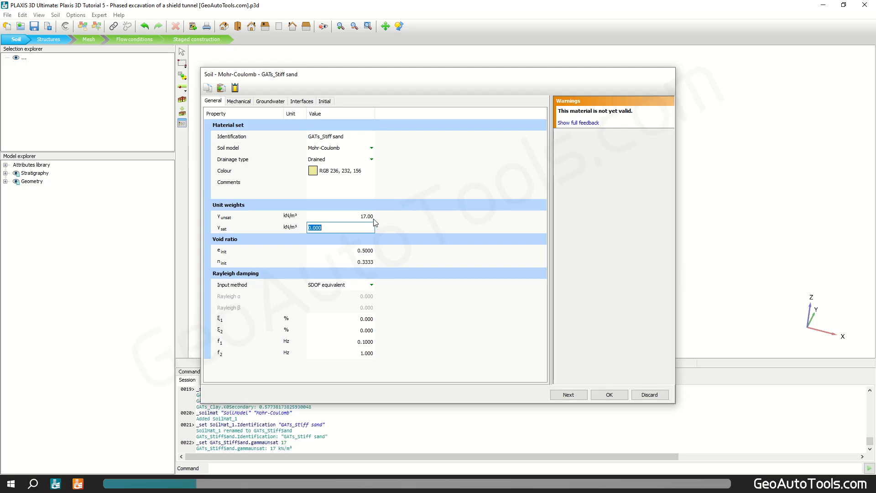
{"action": "type", "text": "20"}
{"action": "key", "text": "Return"}
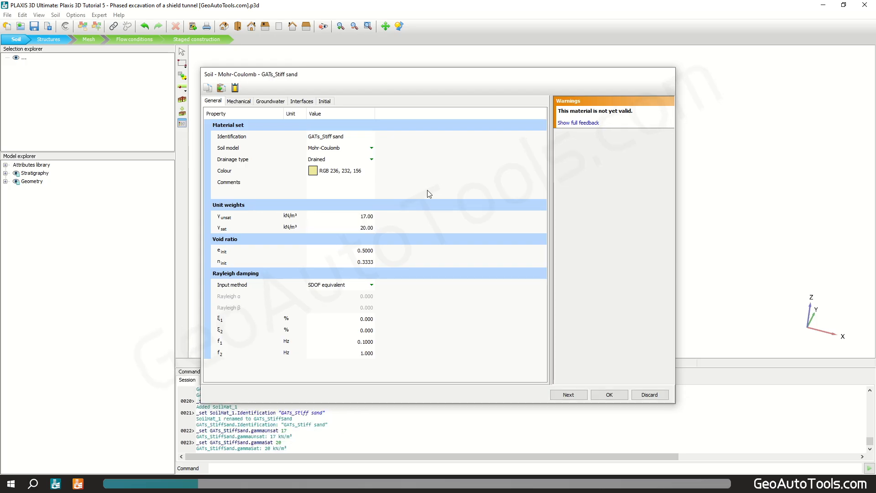
Step: Set the stiff sand's stiffness E'ref to 75000 kN/m² and Poisson's ratio to 0.3
{"action": "left_click", "coordinate": [244, 101]}
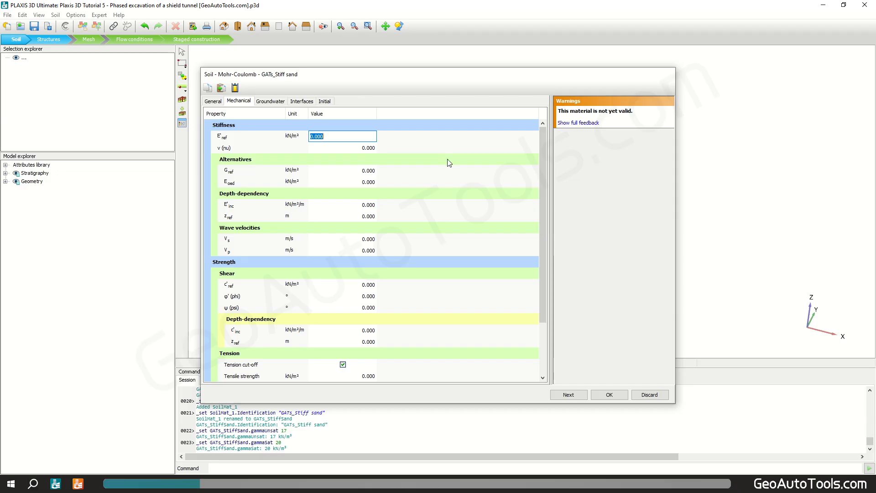
{"action": "type", "text": "7.5e4"}
{"action": "key", "text": "Tab"}
{"action": "type", "text": "0"}
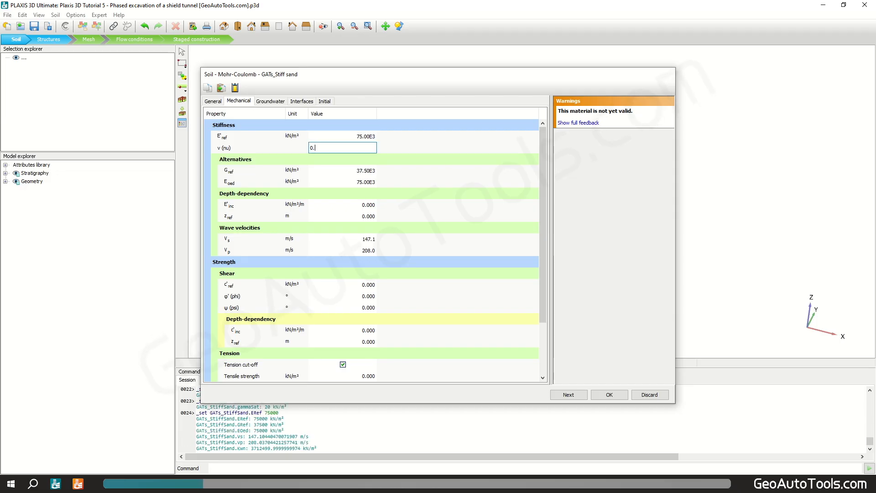
{"action": "key", "text": "Tab"}
Step: Set the stiff sand's cohesion c'ref to 1 kN/m² and friction angle to 31°, then save the material
{"action": "left_click", "coordinate": [362, 285]}
{"action": "type", "text": "1"}
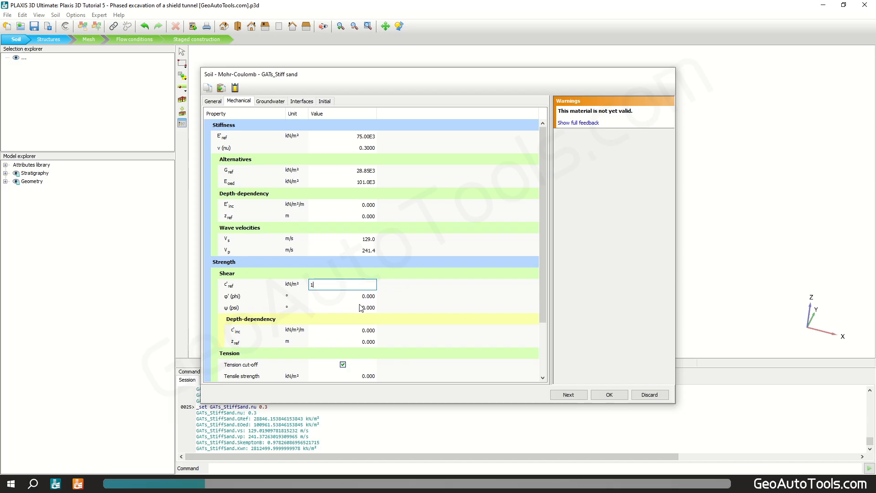
{"action": "key", "text": "Tab"}
{"action": "type", "text": "31"}
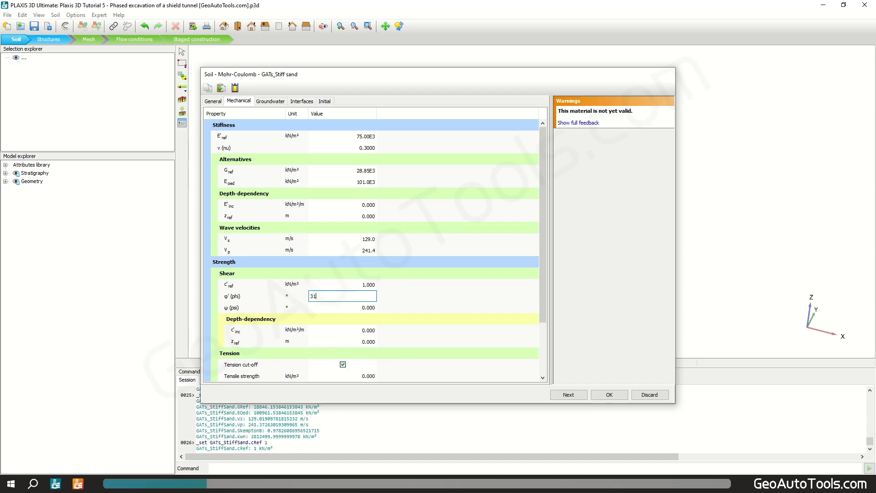
{"action": "left_click", "coordinate": [430, 297]}
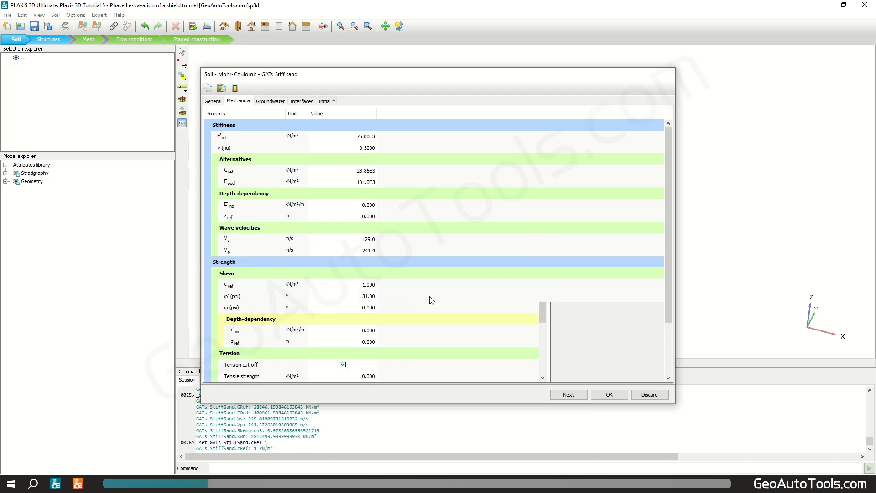
{"action": "left_click", "coordinate": [609, 394]}
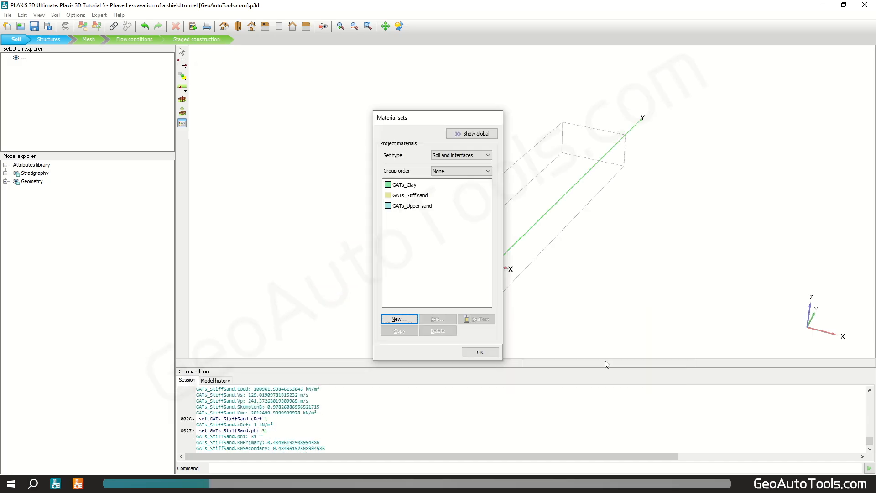
Step: Create a new soil material named GATs_Concrete using the Linear Elastic soil model
{"action": "left_click", "coordinate": [396, 320]}
{"action": "type", "text": "GATs_Conc"}
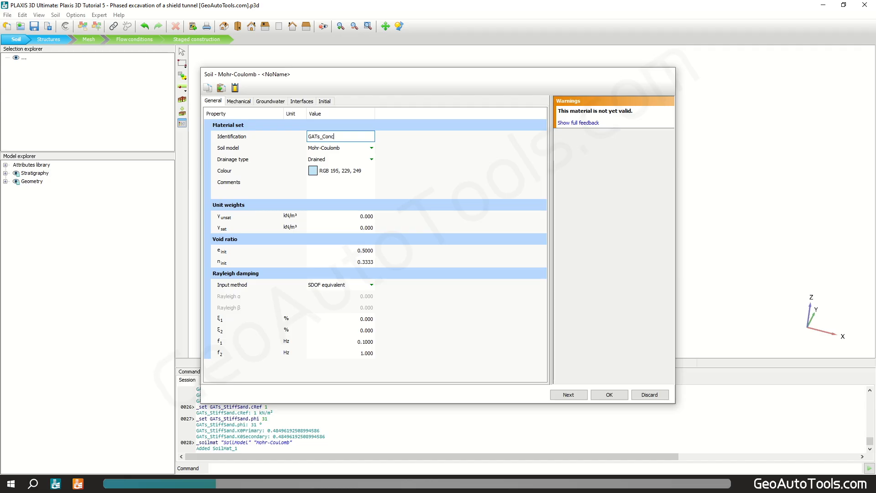
{"action": "type", "text": "rete"}
{"action": "left_click", "coordinate": [354, 148]}
{"action": "left_click", "coordinate": [354, 149]}
{"action": "left_click", "coordinate": [350, 159]}
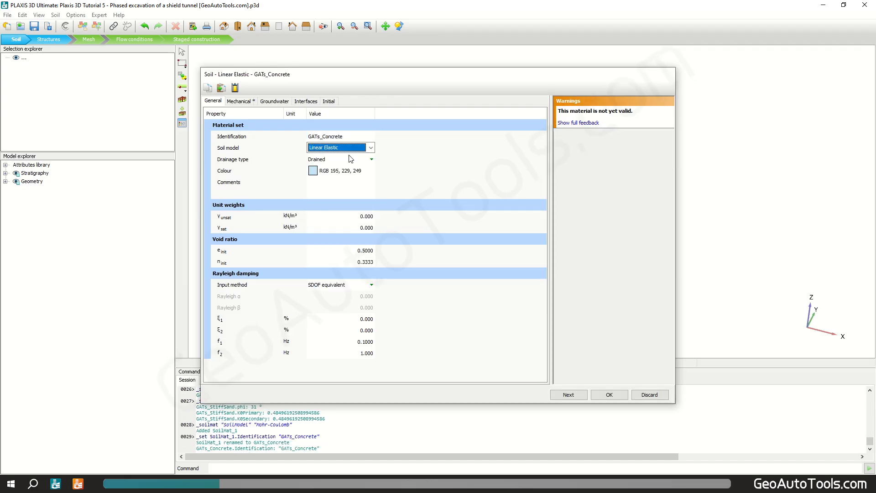
Step: Set the concrete's drainage type to Non-porous and its unit weight to 27 kN/m³
{"action": "left_click", "coordinate": [354, 159]}
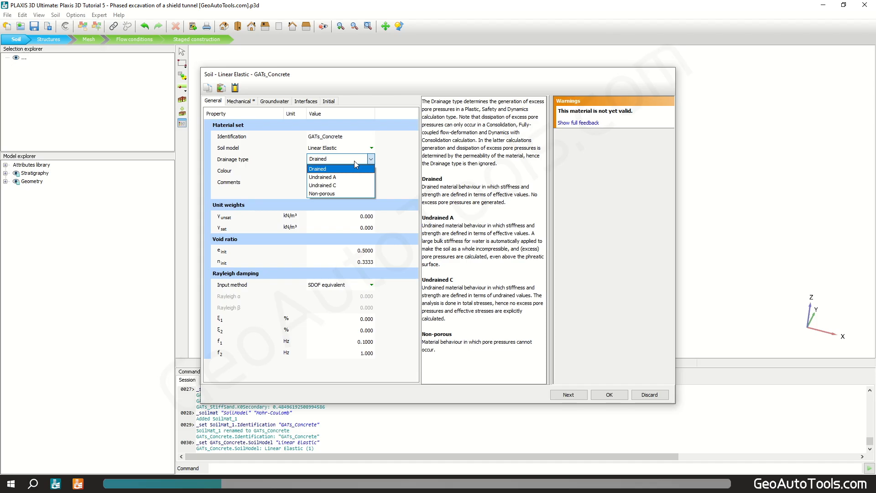
{"action": "left_click", "coordinate": [342, 193]}
{"action": "left_click", "coordinate": [361, 216]}
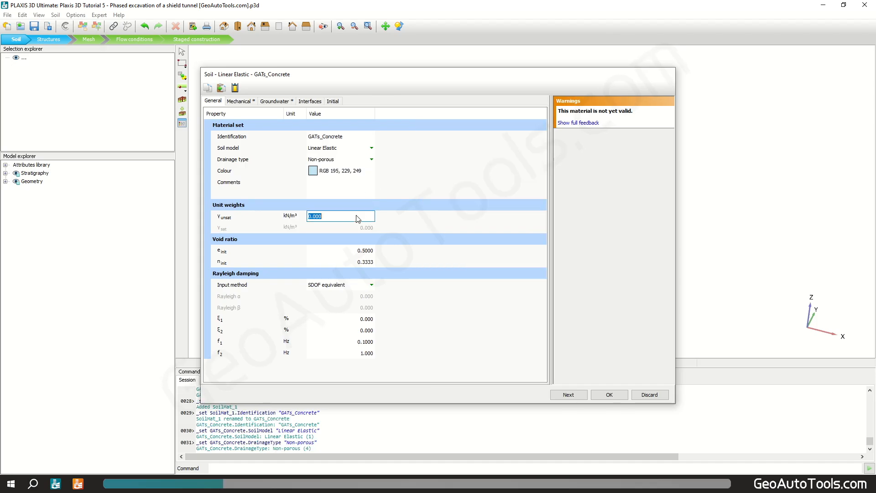
{"action": "type", "text": "27"}
{"action": "key", "text": "Return"}
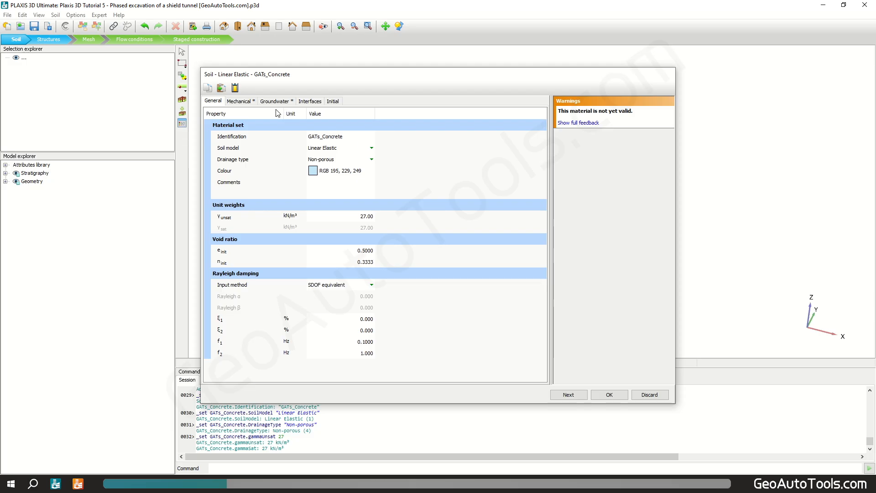
Step: Set the concrete's E'ref to 3.1e7 kN/m² and Poisson's ratio to 0.1, then save the material
{"action": "left_click", "coordinate": [239, 101]}
{"action": "type", "text": "3"}
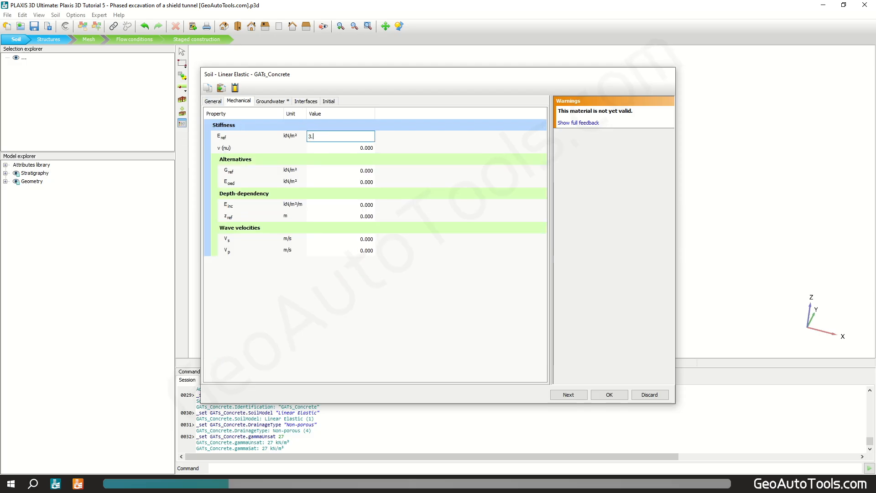
{"action": "type", "text": ".1e7"}
{"action": "key", "text": "Return"}
{"action": "type", "text": "0.1"}
{"action": "key", "text": "Return"}
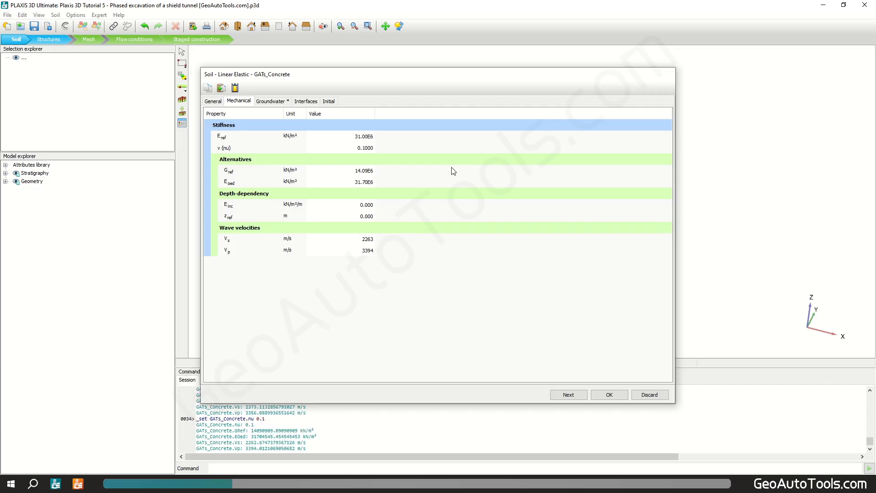
{"action": "left_click", "coordinate": [609, 396]}
Step: Switch the material set type to Plates and create a new plate material named GATs_TBM
{"action": "left_click", "coordinate": [460, 156]}
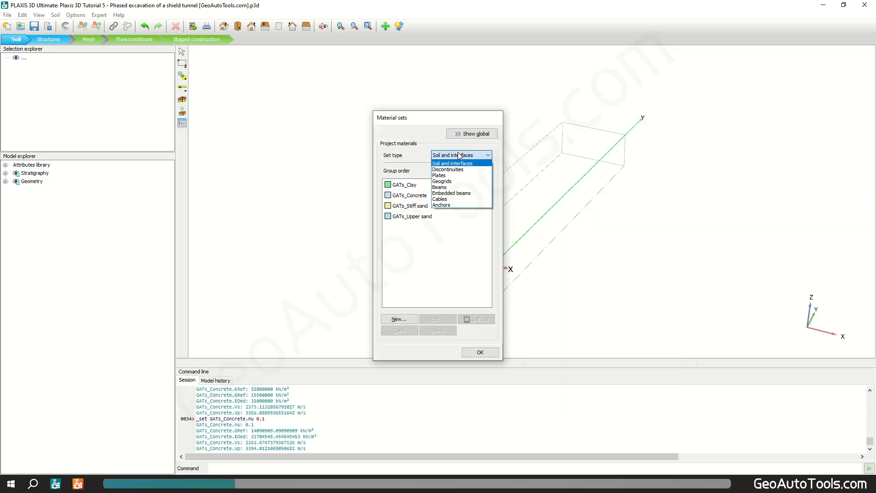
{"action": "left_click", "coordinate": [451, 175]}
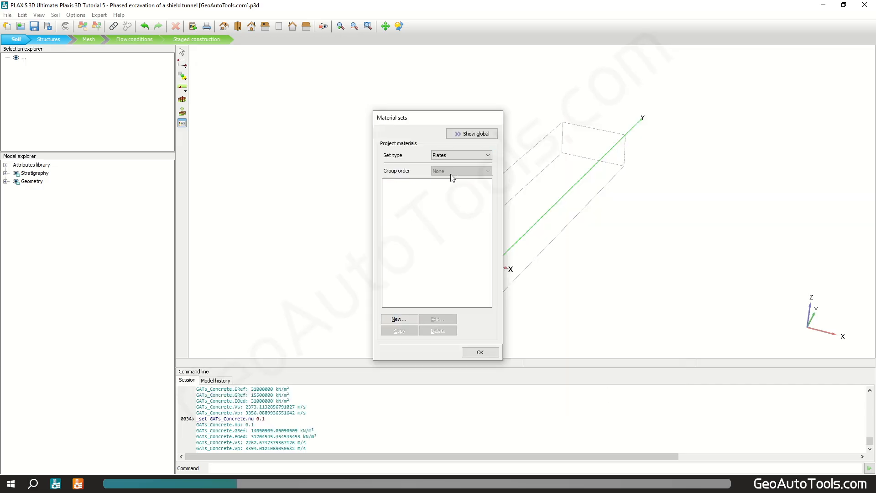
{"action": "left_click", "coordinate": [400, 318]}
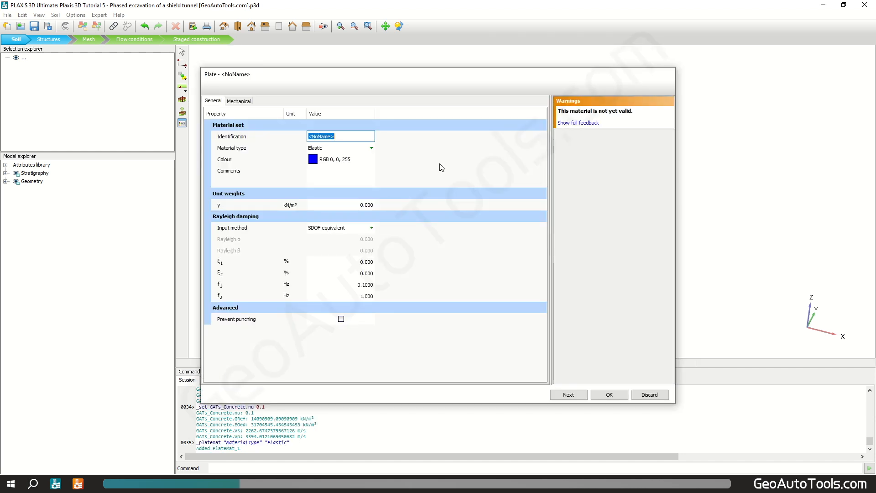
{"action": "type", "text": "GATs_TBM"}
{"action": "key", "text": "Return"}
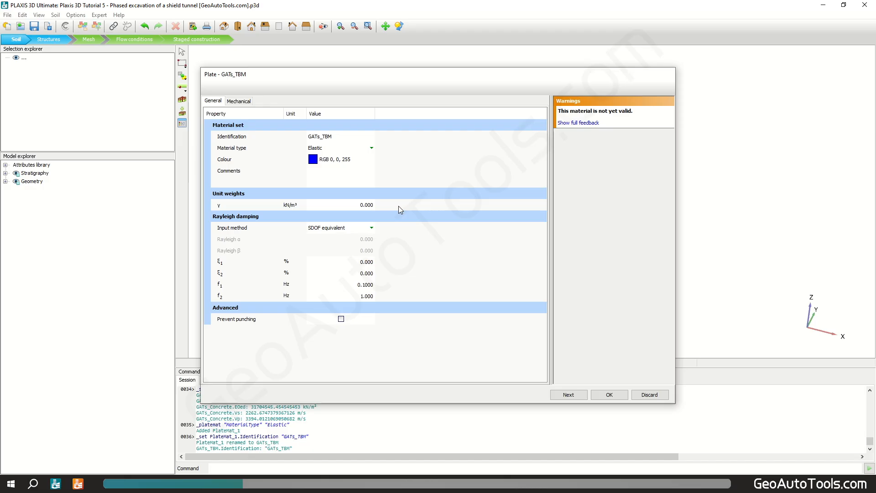
Step: Set the TBM plate's unit weight to 247 kN/m³
{"action": "left_click", "coordinate": [373, 206]}
{"action": "type", "text": "247"}
{"action": "key", "text": "Return"}
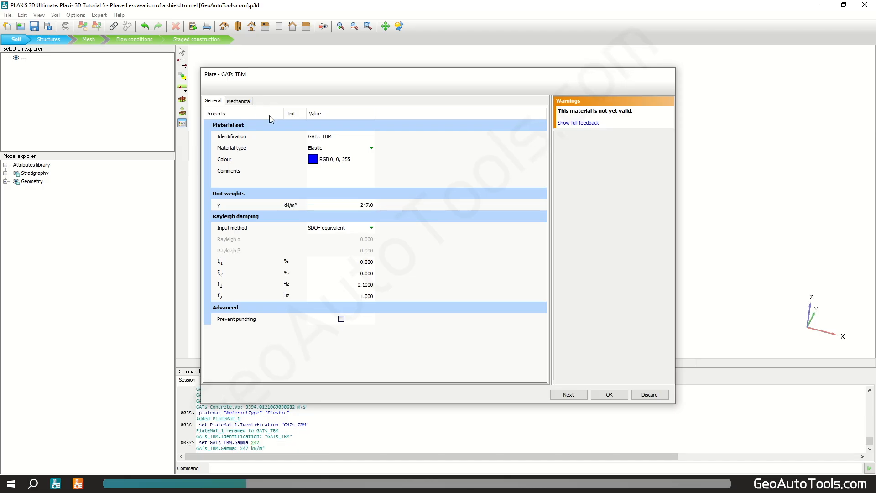
Step: Set the TBM plate's isotropic stiffness E1 to 200e6 kN/m²
{"action": "left_click", "coordinate": [239, 100]}
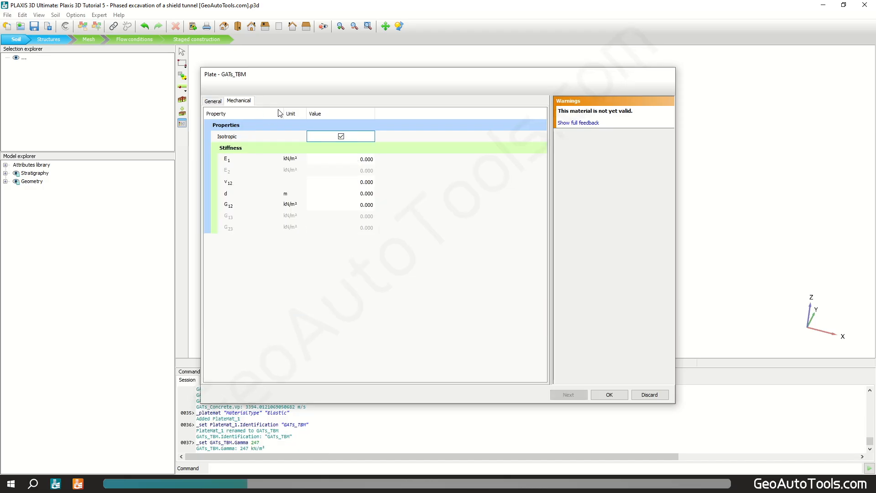
{"action": "left_click", "coordinate": [363, 158]}
{"action": "type", "text": "200e"}
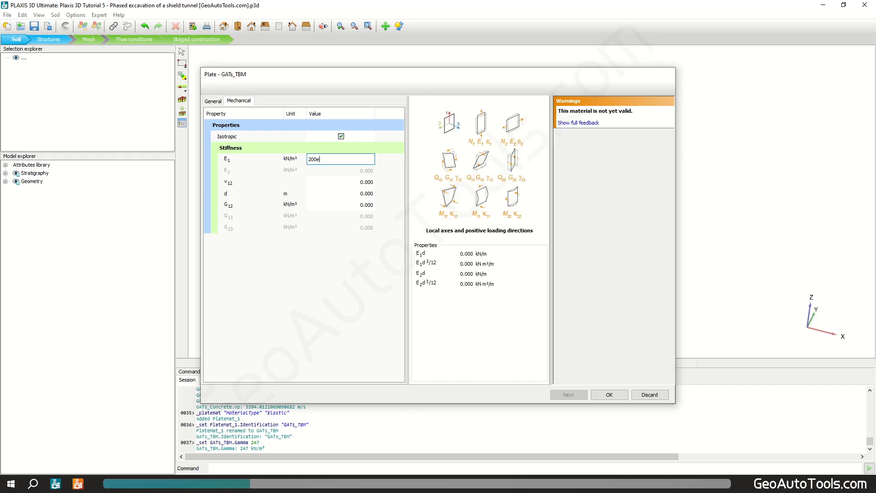
{"action": "type", "text": "6"}
{"action": "key", "text": "Return"}
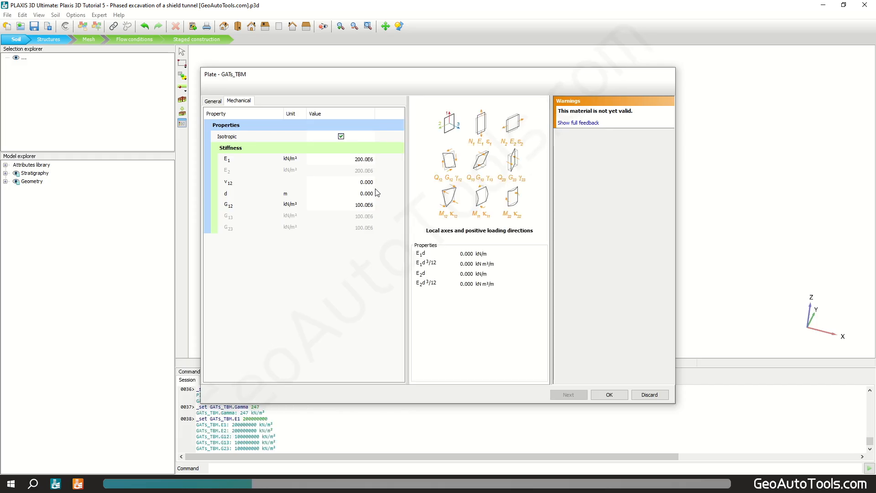
Step: Set the TBM plate thickness d to 0.17 m, save the material and close the material sets
{"action": "left_click", "coordinate": [369, 194]}
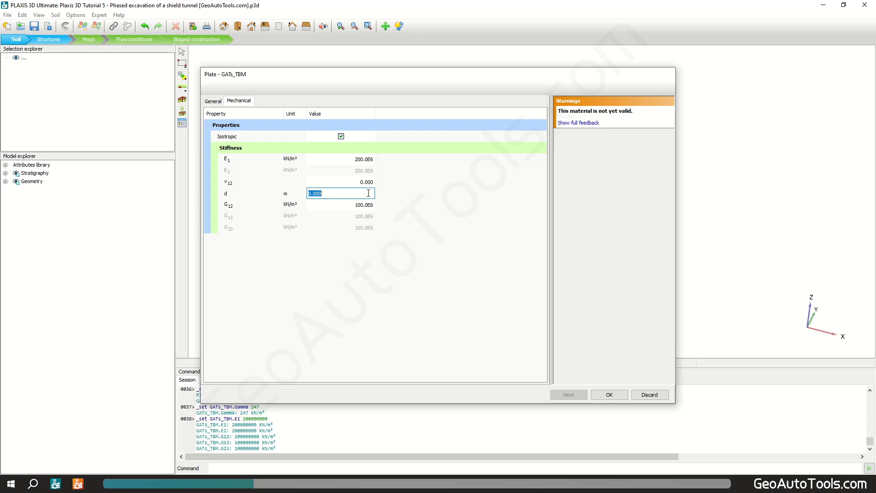
{"action": "type", "text": "0.17"}
{"action": "key", "text": "Return"}
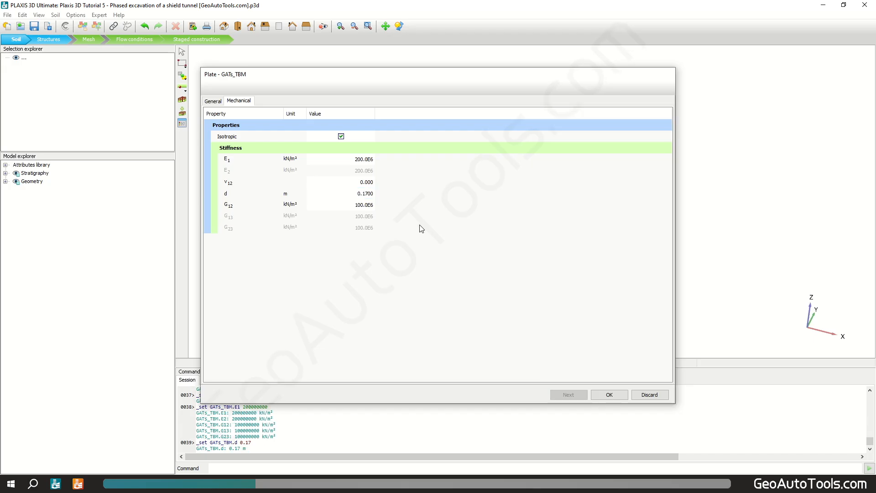
{"action": "left_click", "coordinate": [611, 394]}
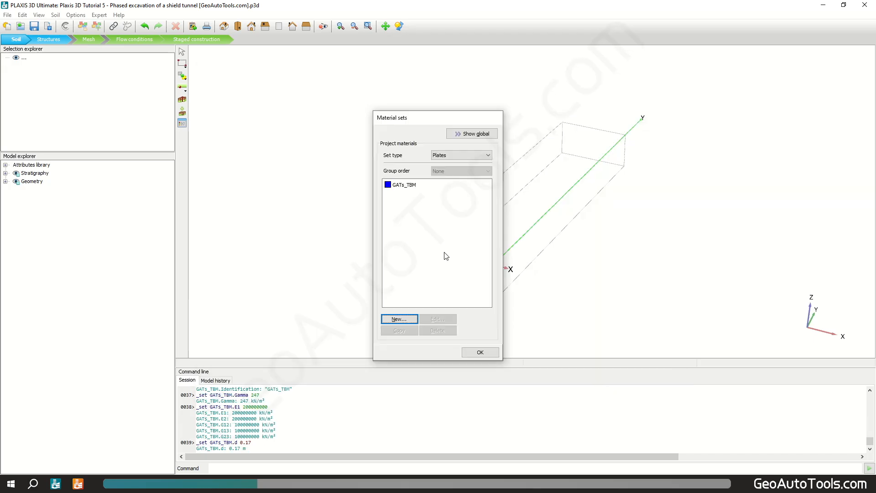
{"action": "left_click", "coordinate": [481, 352]}
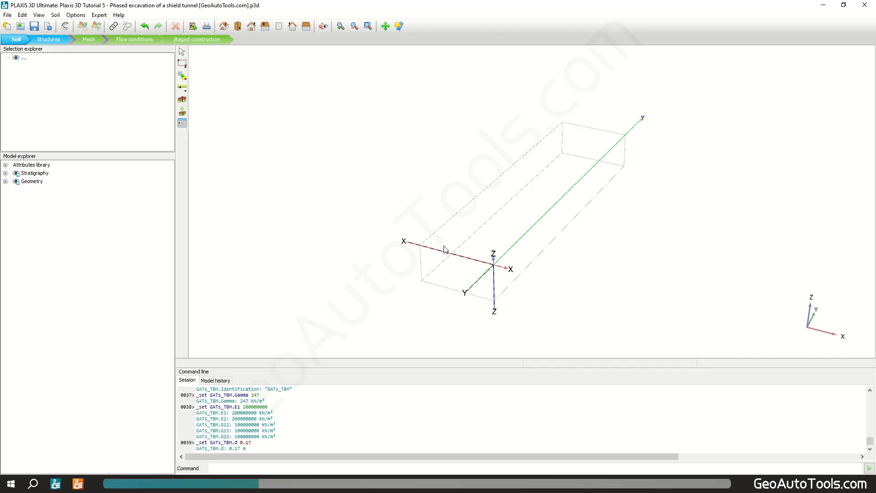
Step: Create a borehole at the model origin and add three soil layers to it
{"action": "left_click", "coordinate": [182, 100]}
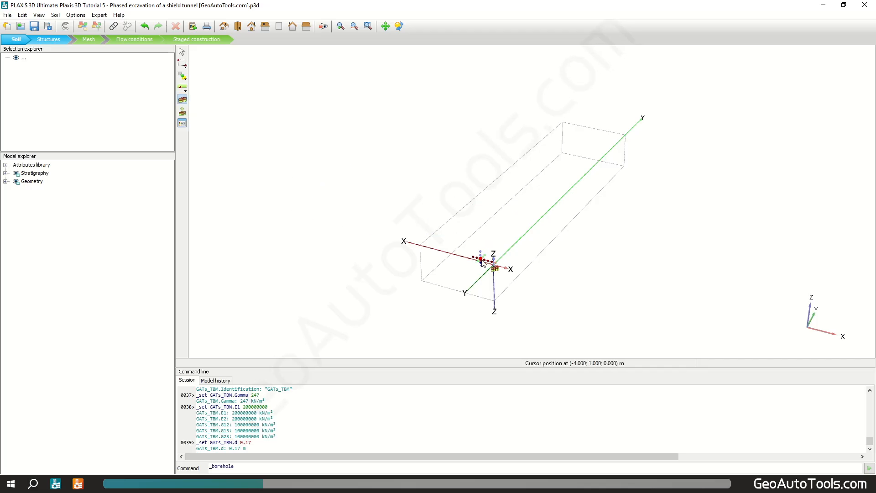
{"action": "left_click", "coordinate": [495, 266]}
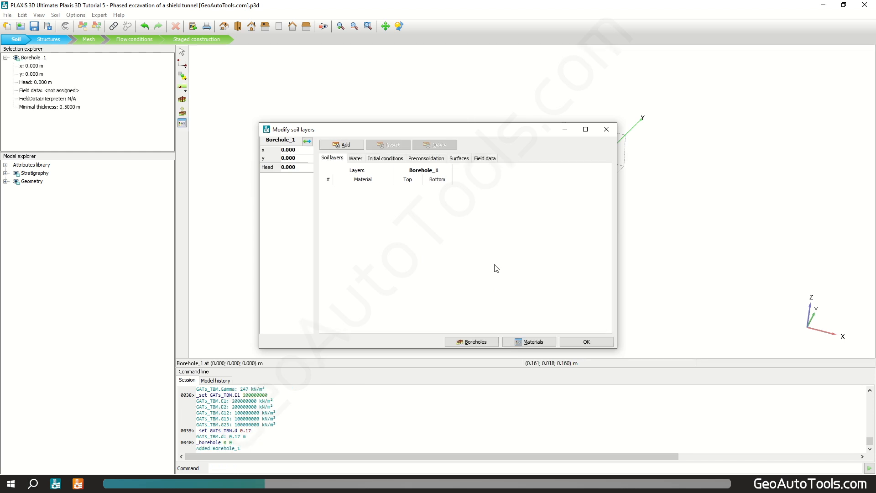
{"action": "left_click", "coordinate": [345, 146]}
{"action": "left_click", "coordinate": [344, 146]}
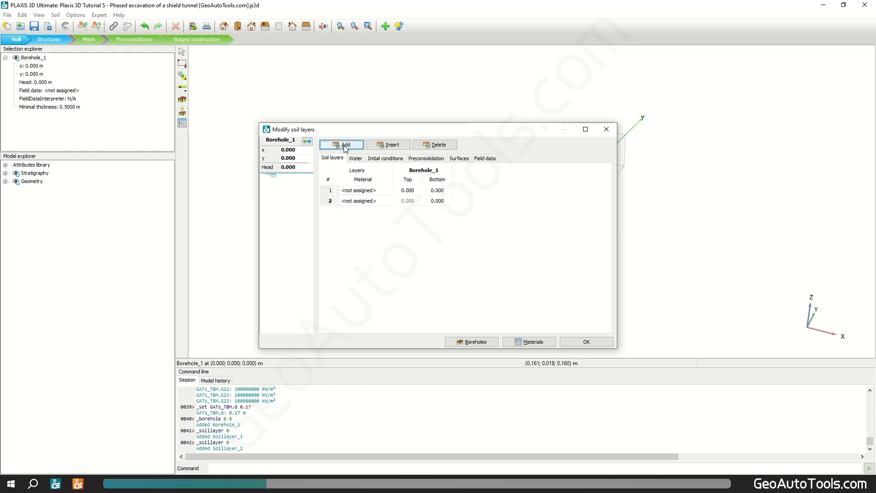
{"action": "left_click", "coordinate": [344, 146]}
Step: Set the borehole layer levels: top at 2 m, bottoms at -12 m and -18 m
{"action": "left_click", "coordinate": [407, 191]}
{"action": "type", "text": "2"}
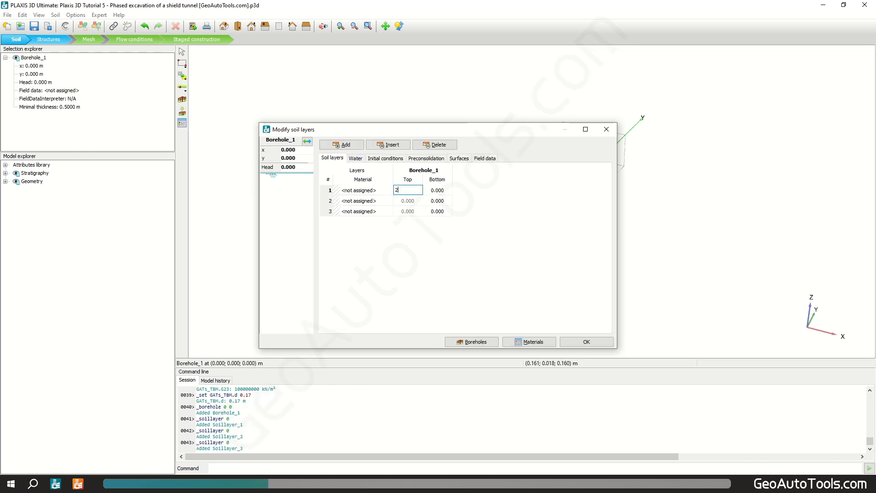
{"action": "left_click", "coordinate": [453, 200]}
{"action": "left_click", "coordinate": [446, 201]}
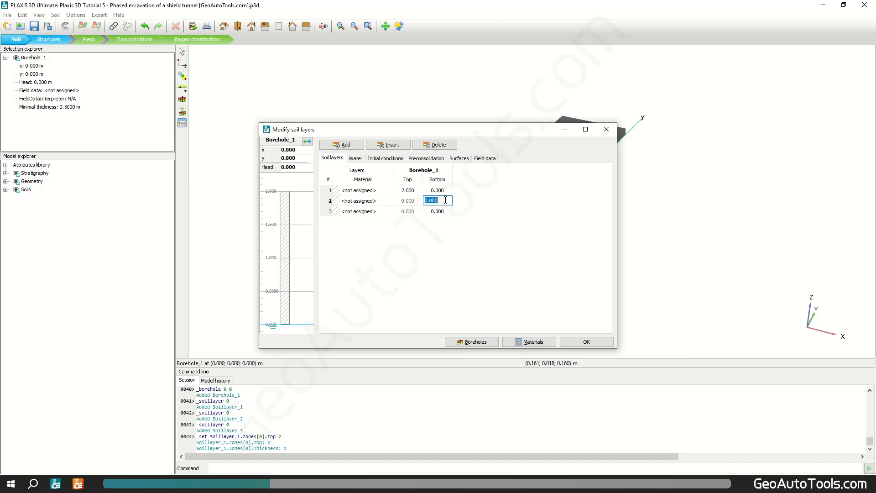
{"action": "type", "text": "-12"}
{"action": "left_click", "coordinate": [439, 212]}
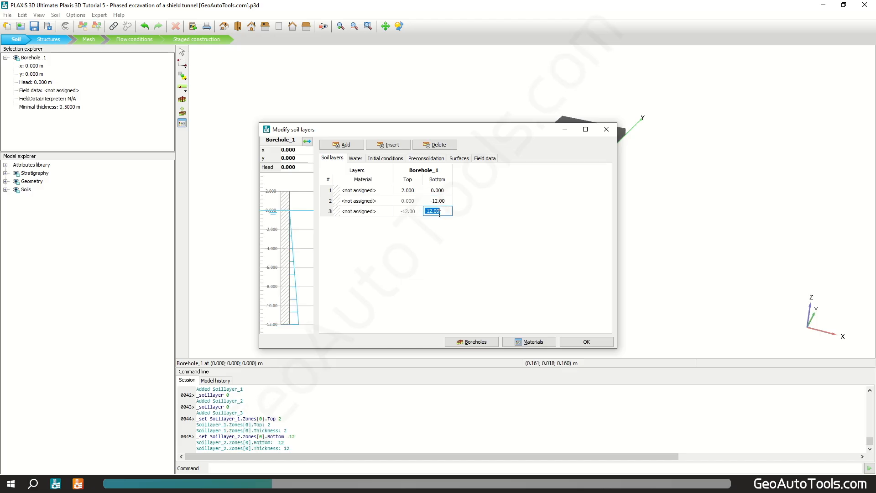
{"action": "type", "text": "-18"}
{"action": "left_click", "coordinate": [473, 238]}
Step: Assign GATs_Upper sand, GATs_Clay and GATs_Stiff sand to layers 1–3 and close the soil layers dialog
{"action": "left_click", "coordinate": [365, 191]}
{"action": "left_click", "coordinate": [379, 190]}
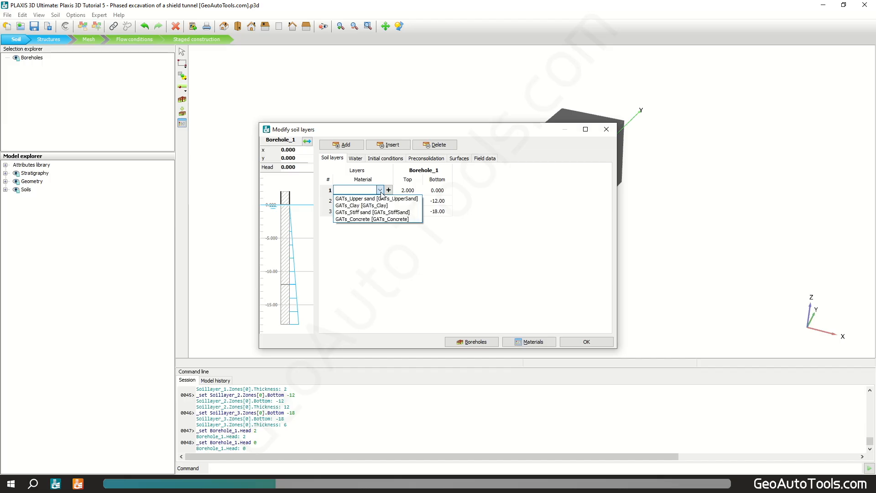
{"action": "left_click", "coordinate": [379, 199]}
{"action": "left_click", "coordinate": [379, 203]}
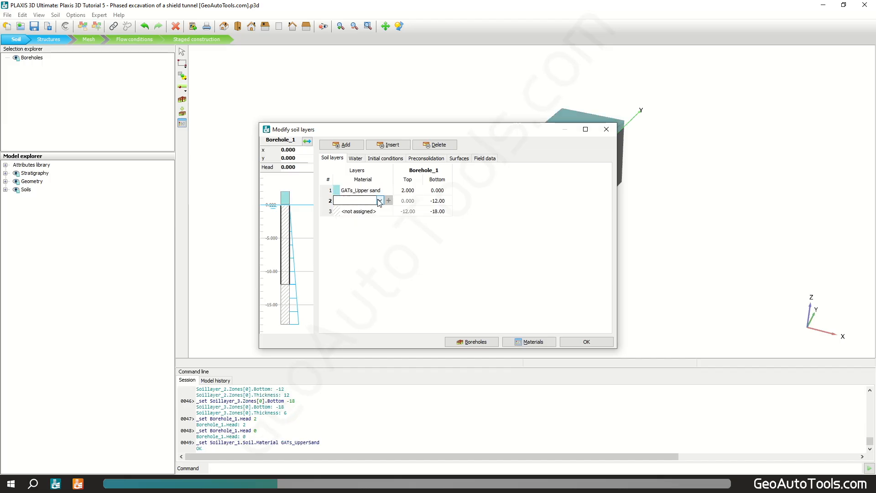
{"action": "left_click", "coordinate": [379, 200]}
{"action": "left_click", "coordinate": [373, 216]}
{"action": "left_click", "coordinate": [365, 211]}
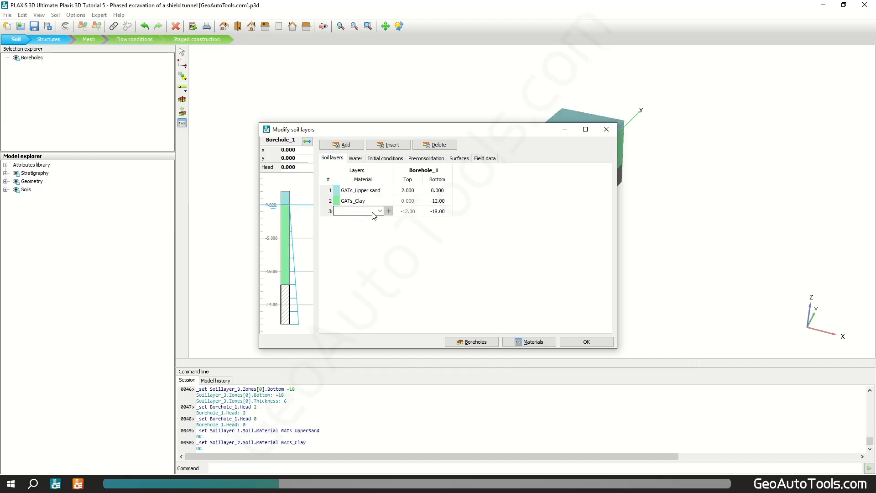
{"action": "left_click", "coordinate": [379, 211]}
{"action": "left_click", "coordinate": [372, 233]}
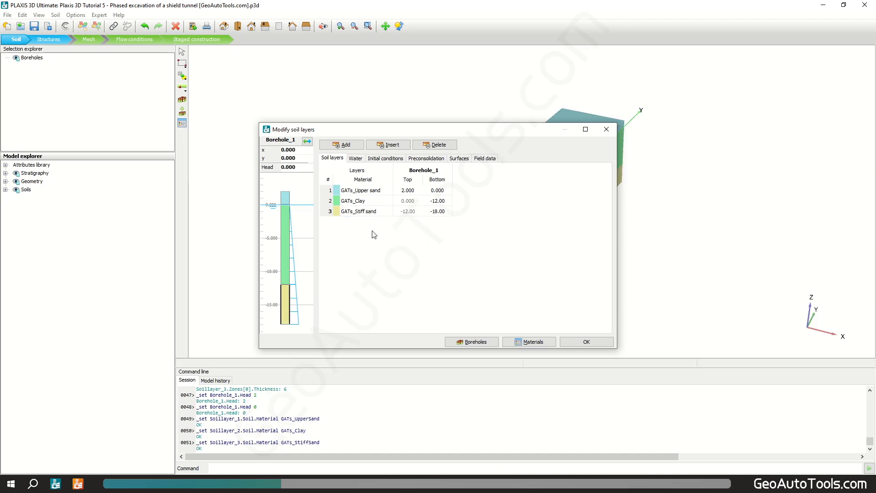
{"action": "left_click", "coordinate": [581, 342]}
Step: Switch to Structures mode and create a tunnel at the model origin
{"action": "left_click", "coordinate": [46, 40]}
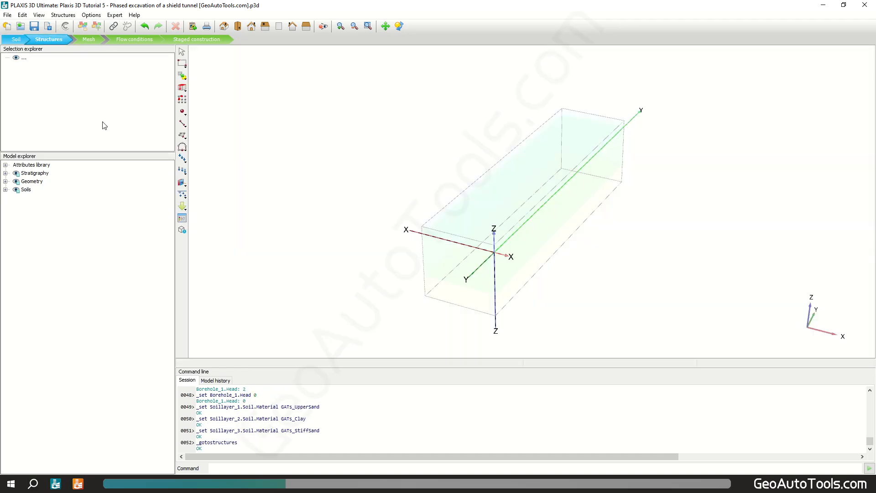
{"action": "left_click", "coordinate": [182, 147]}
{"action": "left_click", "coordinate": [192, 158]}
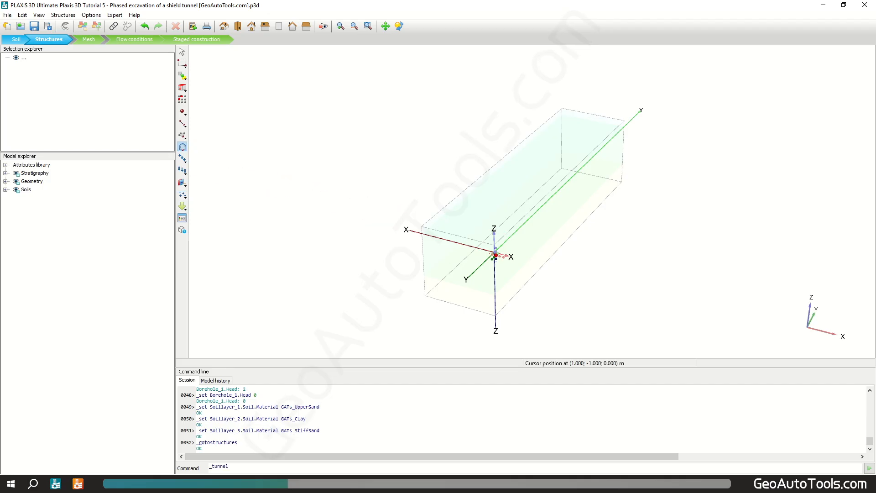
{"action": "left_click", "coordinate": [494, 254]}
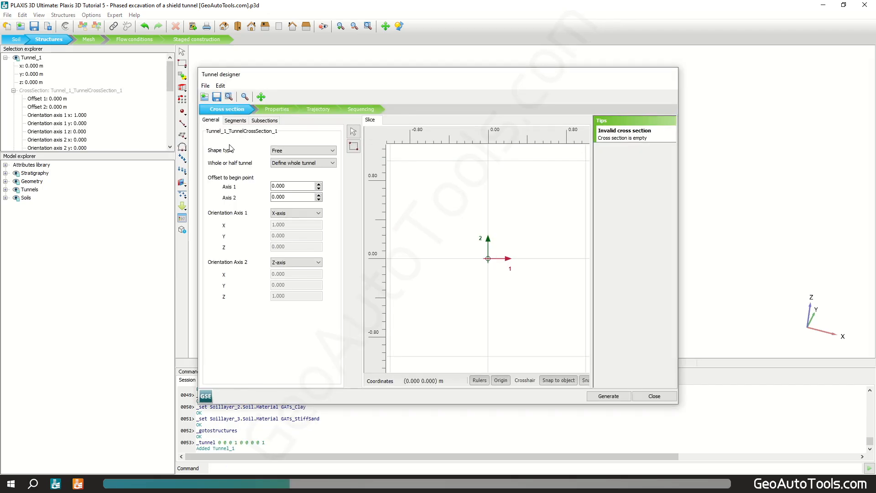
Step: Set the tunnel's z coordinate to -13.25 m and its cross-section shape type to Circular
{"action": "left_click", "coordinate": [47, 84]}
{"action": "type", "text": "-13.25"}
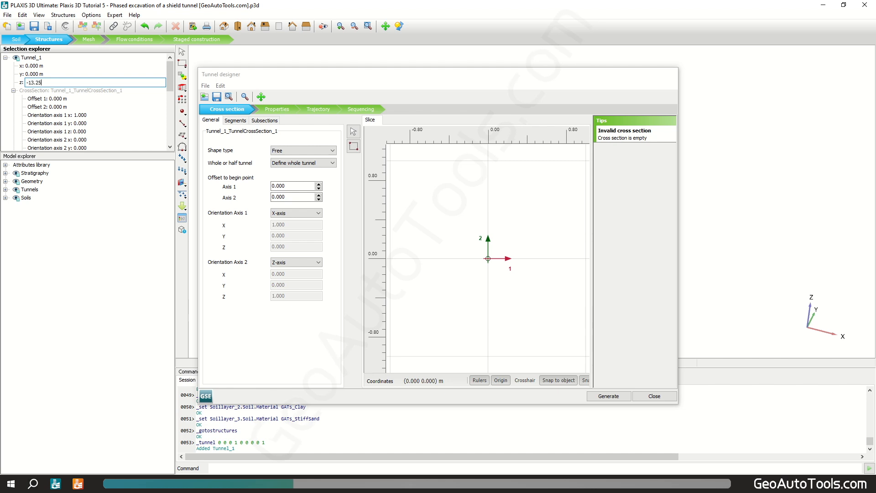
{"action": "key", "text": "Return"}
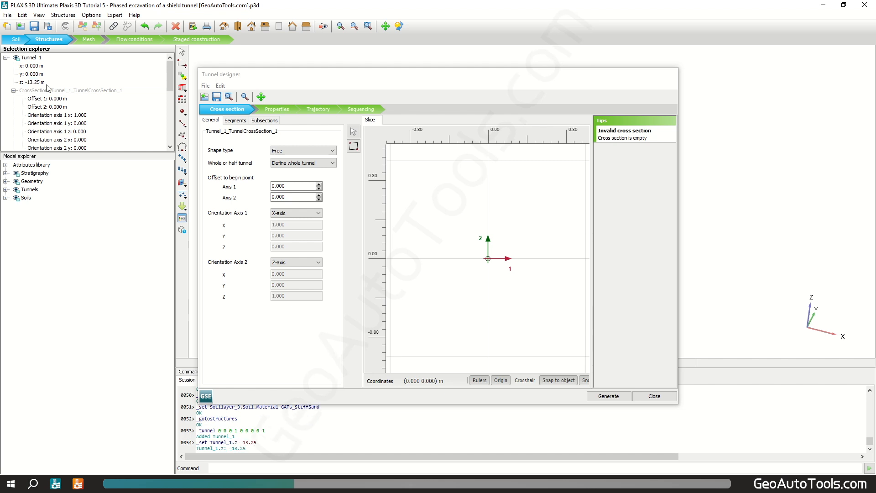
{"action": "left_click", "coordinate": [312, 147]}
{"action": "left_click", "coordinate": [313, 166]}
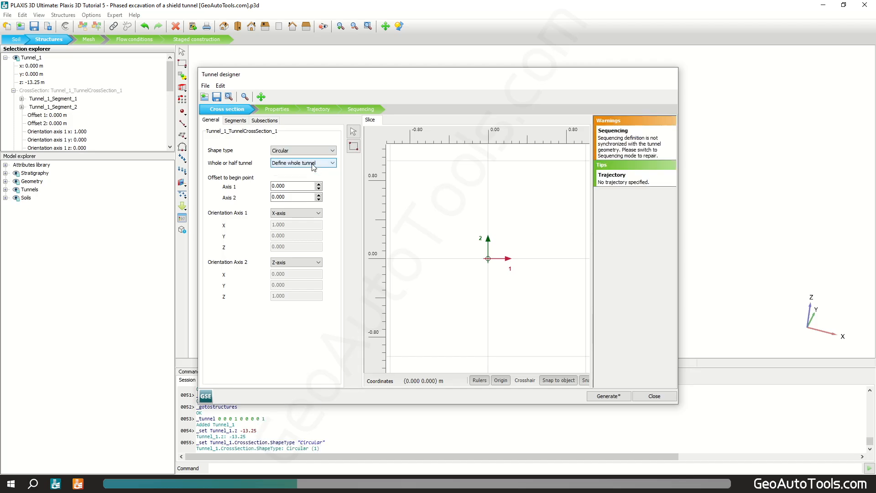
Step: Define the tunnel as a left half and set the arc segment's radius to 4 m
{"action": "left_click", "coordinate": [313, 164]}
{"action": "left_click", "coordinate": [314, 183]}
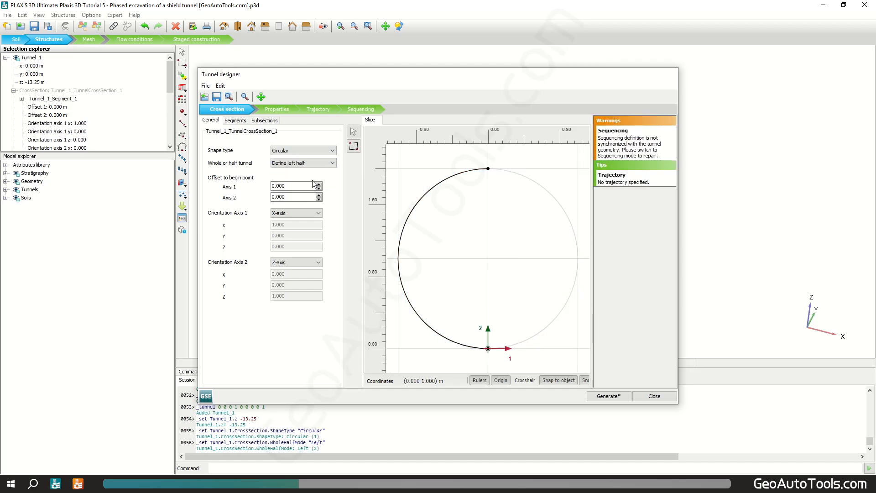
{"action": "left_click", "coordinate": [235, 120]}
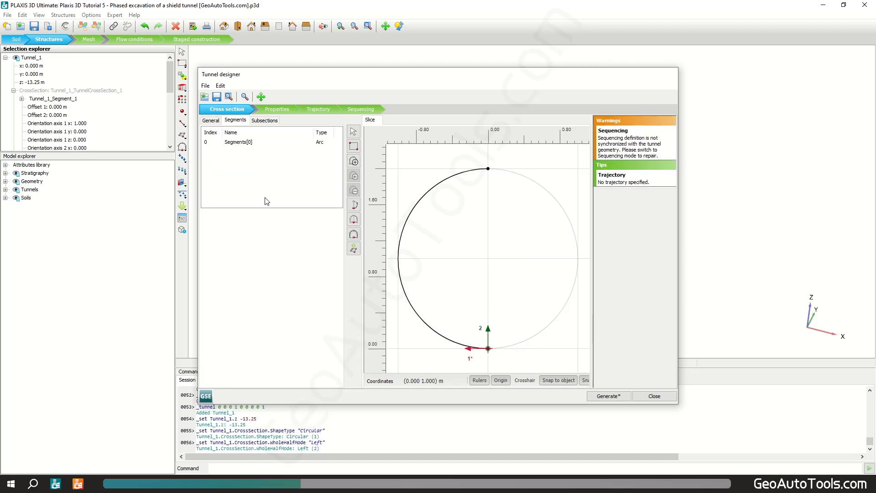
{"action": "left_click", "coordinate": [242, 142]}
{"action": "left_click", "coordinate": [259, 252]}
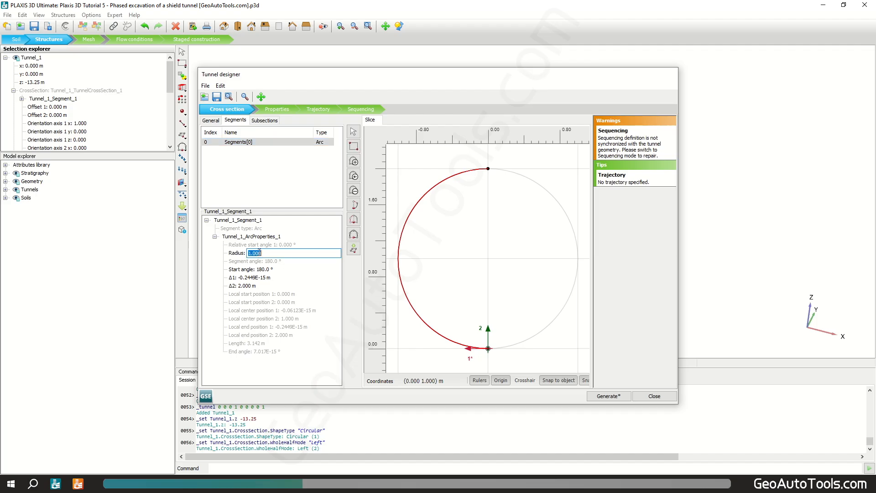
{"action": "type", "text": "4"}
{"action": "left_click", "coordinate": [246, 270]}
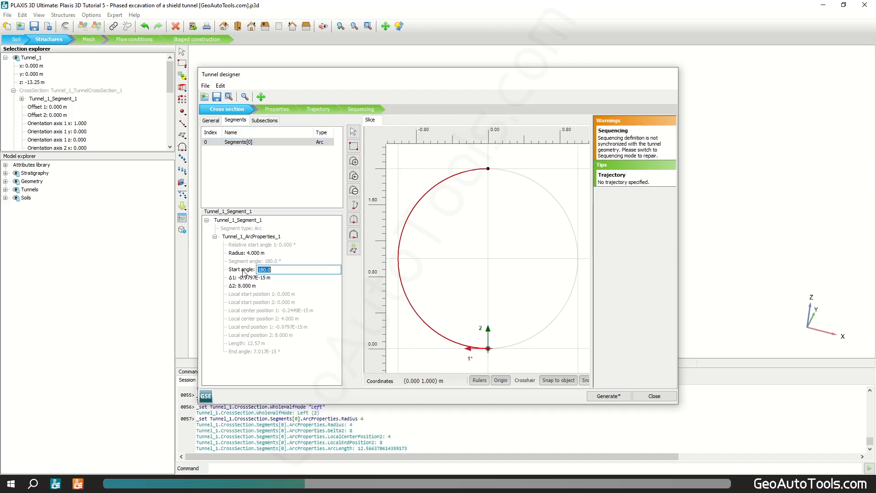
Step: Generate a thick lining of 0.25 m thickness for the tunnel cross-section
{"action": "left_click", "coordinate": [264, 121]}
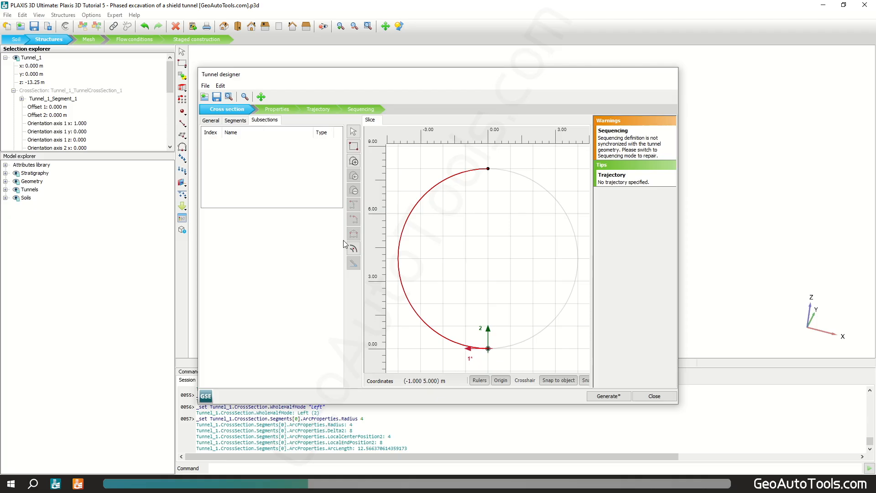
{"action": "left_click", "coordinate": [353, 249]}
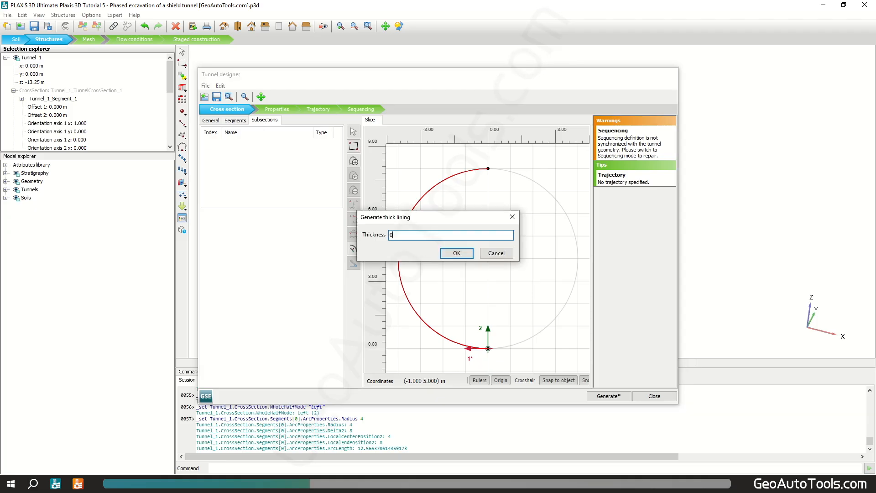
{"action": "left_click", "coordinate": [457, 253]}
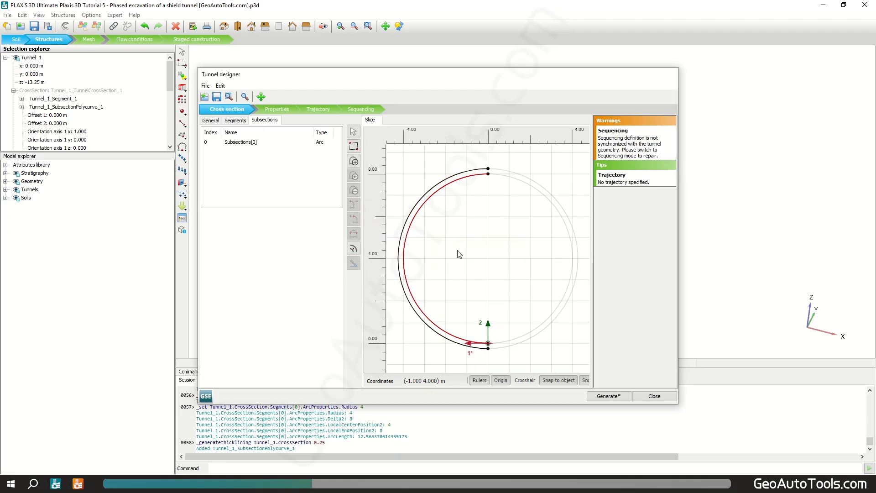
Step: Create a plate on the outer slice surface of the lining and assign it the GATs_TBM material
{"action": "left_click", "coordinate": [277, 110]}
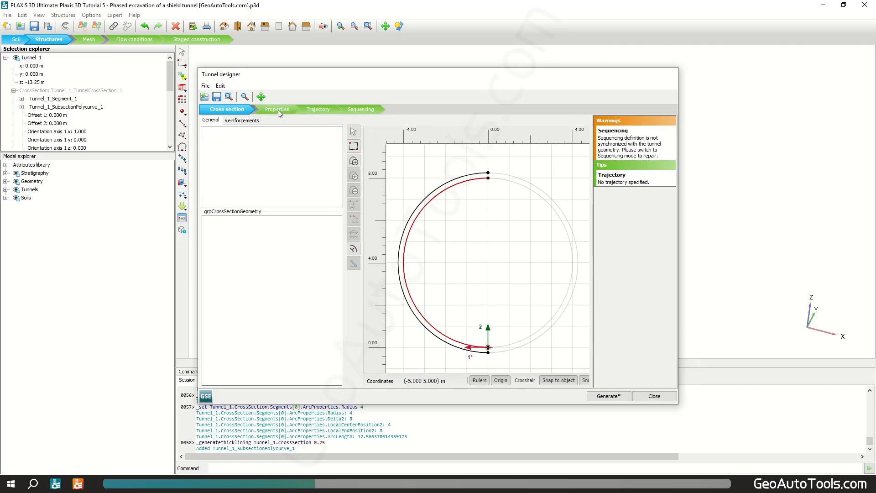
{"action": "left_click", "coordinate": [441, 187]}
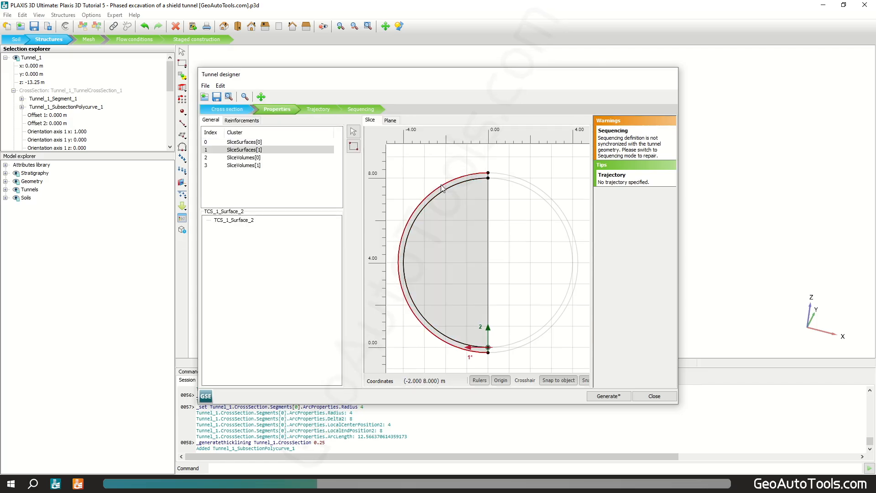
{"action": "right_click", "coordinate": [441, 186]}
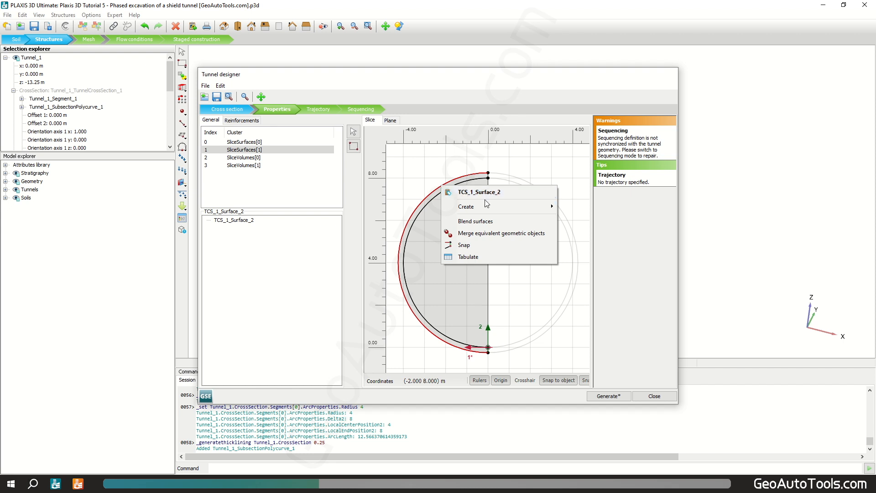
{"action": "mouse_move", "coordinate": [502, 205]}
{"action": "left_click", "coordinate": [585, 207]}
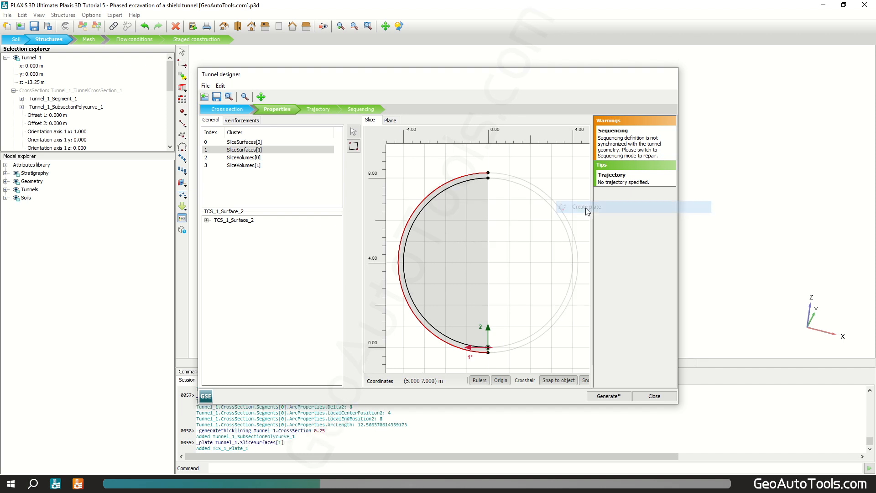
{"action": "left_click", "coordinate": [207, 220]}
{"action": "left_click", "coordinate": [215, 229]}
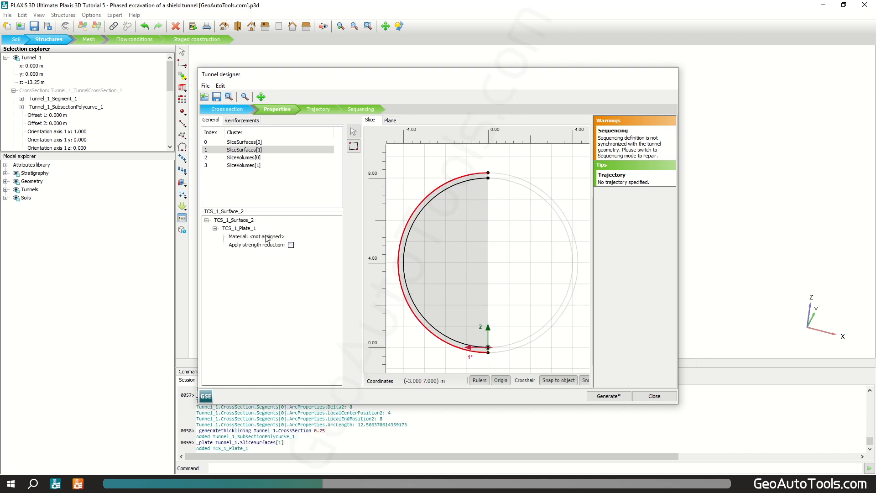
{"action": "left_click", "coordinate": [268, 237]}
{"action": "left_click", "coordinate": [273, 236]}
{"action": "left_click", "coordinate": [277, 246]}
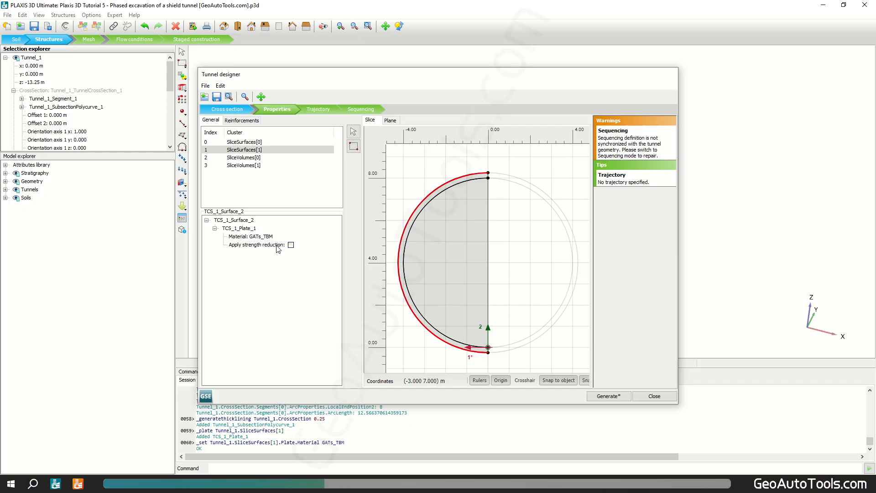
Step: Create a negative interface and a surface contraction on the same outer slice surface
{"action": "right_click", "coordinate": [441, 188]}
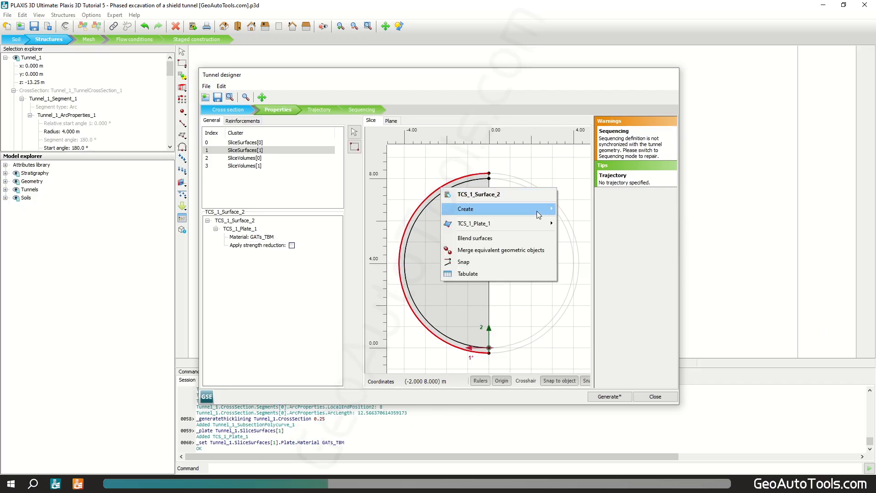
{"action": "mouse_move", "coordinate": [539, 215]}
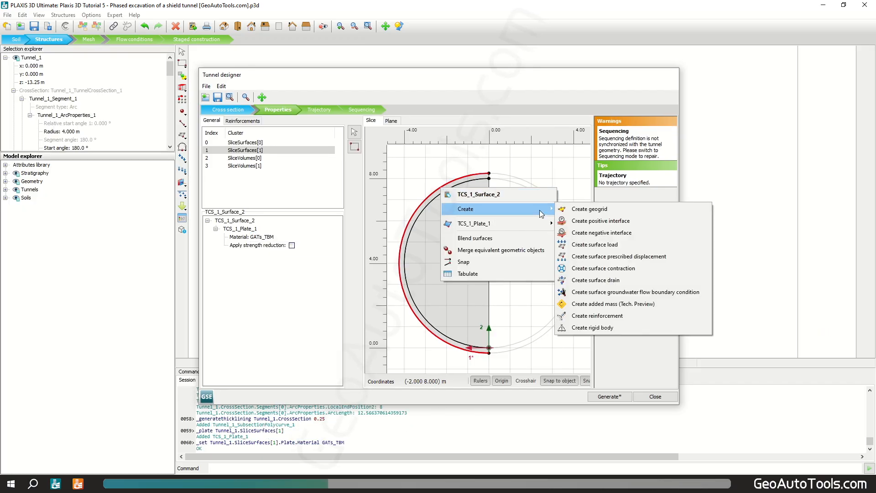
{"action": "left_click", "coordinate": [617, 234]}
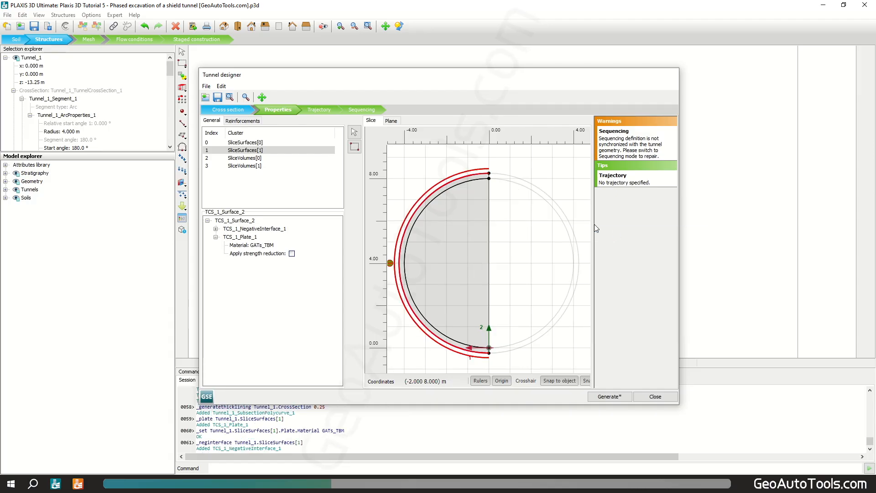
{"action": "right_click", "coordinate": [450, 183]}
{"action": "mouse_move", "coordinate": [547, 208]}
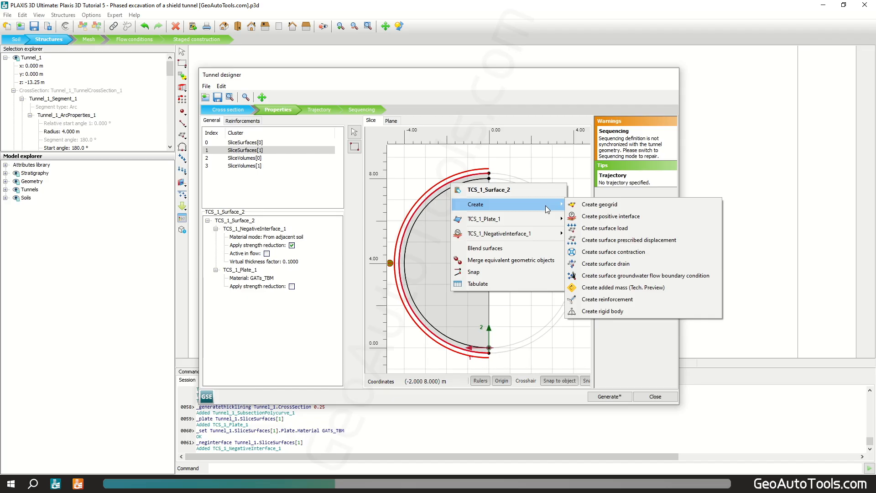
{"action": "left_click", "coordinate": [627, 252]}
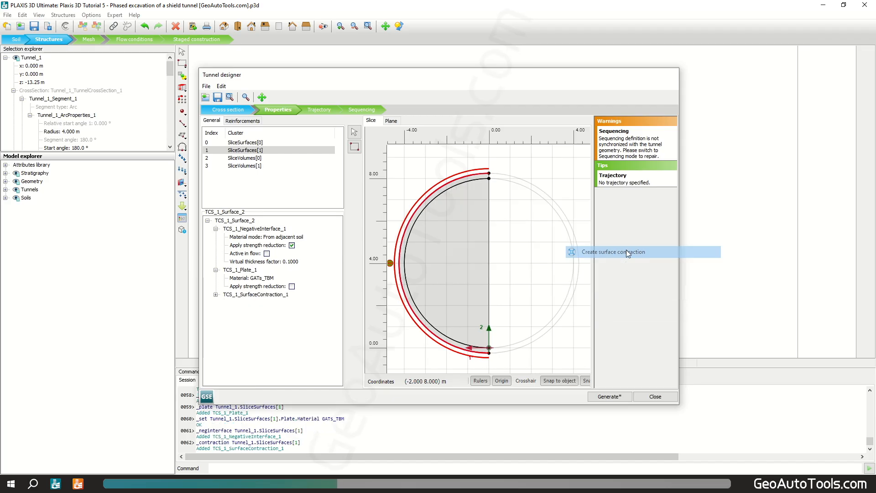
Step: Set the surface contraction's distribution to Axial increment, Cref to 0.5 % and Cinc,axial to -0.0667 %/m
{"action": "left_click", "coordinate": [216, 229]}
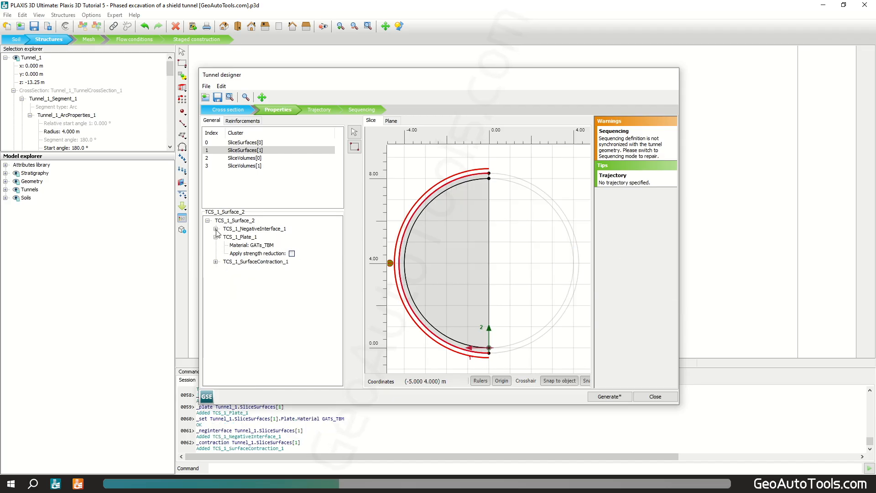
{"action": "left_click", "coordinate": [216, 262]}
{"action": "left_click", "coordinate": [265, 277]}
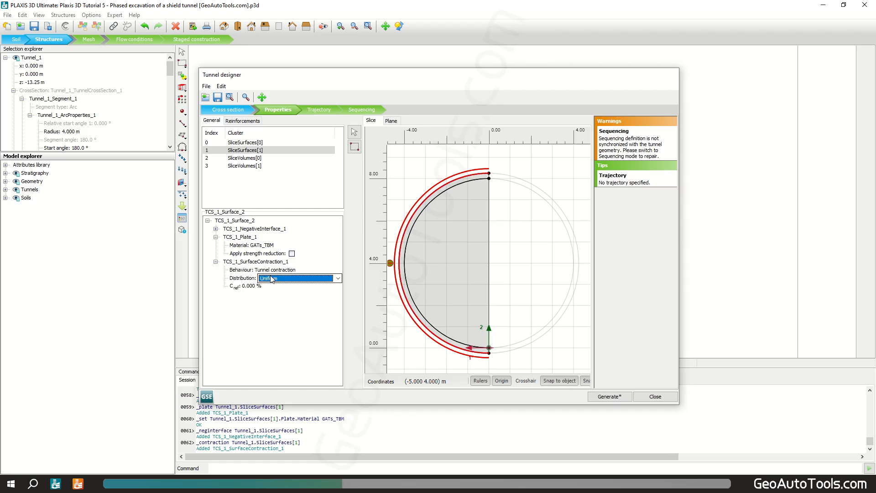
{"action": "left_click", "coordinate": [273, 278]}
{"action": "left_click", "coordinate": [281, 295]}
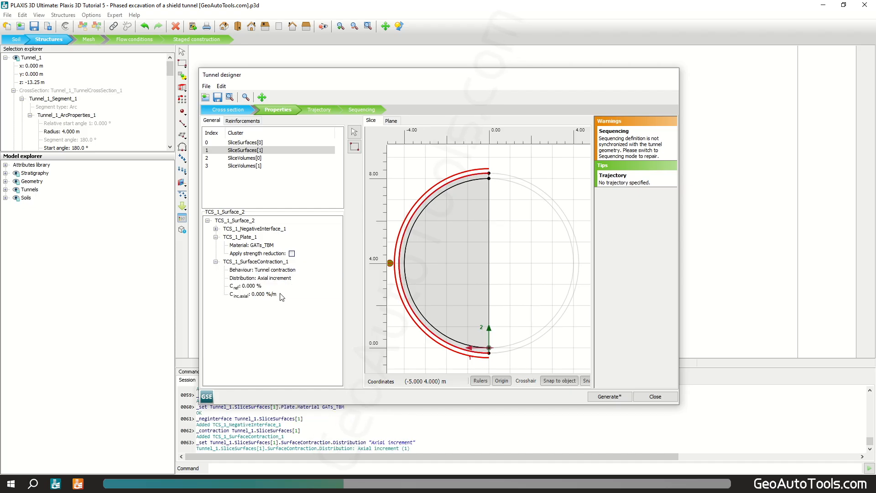
{"action": "left_click", "coordinate": [256, 286]}
{"action": "type", "text": "0.5"}
{"action": "key", "text": "Tab"}
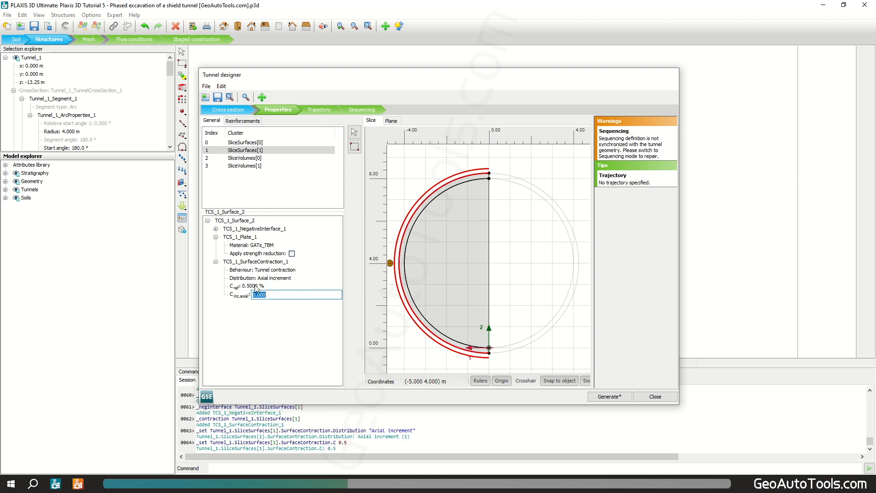
{"action": "type", "text": "-"}
{"action": "left_click", "coordinate": [265, 307]}
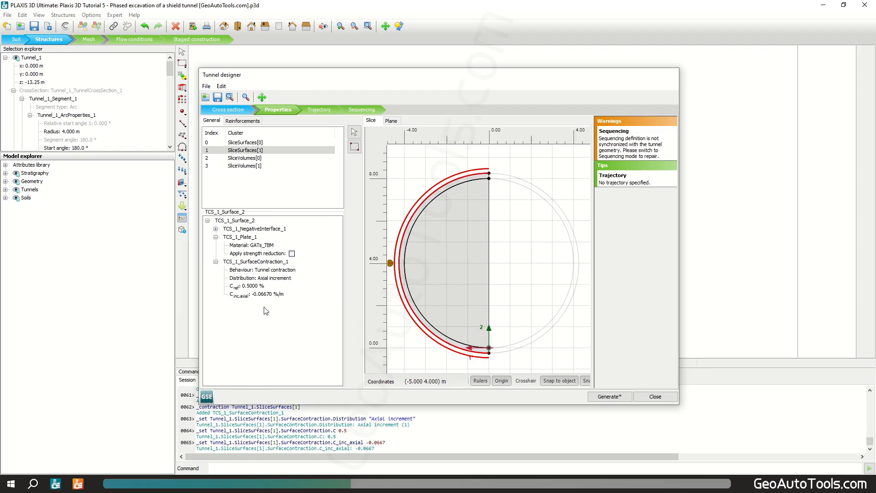
Step: Add a surface load on the outer slice surface with Perpendicular, vertical increment distribution
{"action": "right_click", "coordinate": [449, 183]}
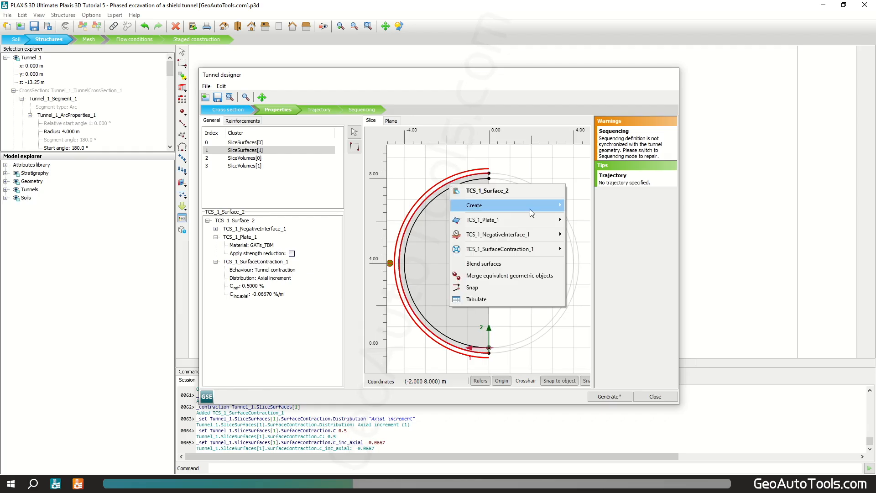
{"action": "mouse_move", "coordinate": [541, 206]}
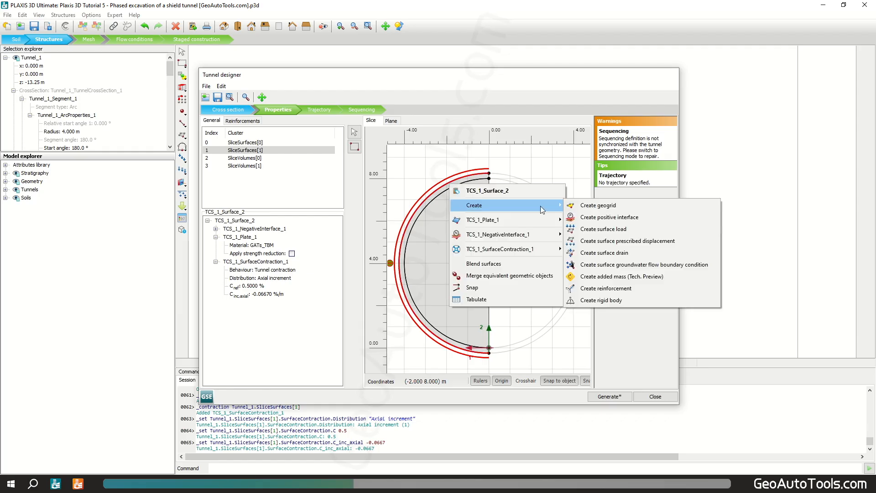
{"action": "left_click", "coordinate": [636, 228]}
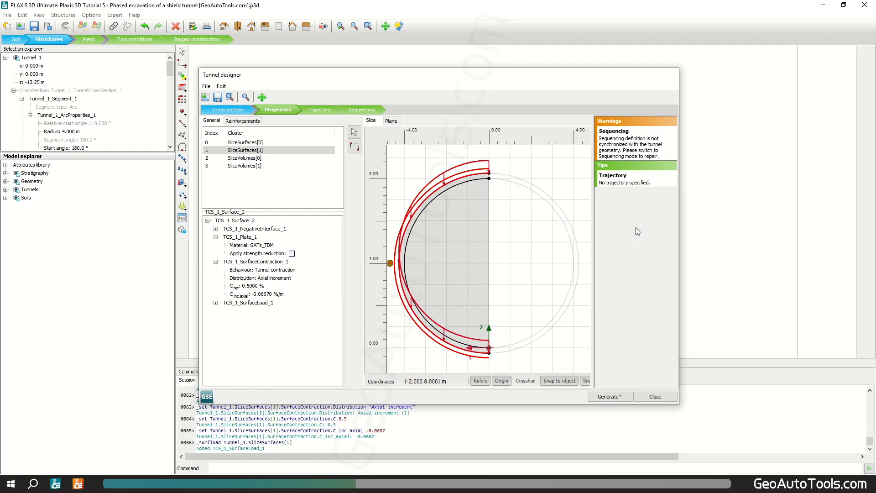
{"action": "left_click", "coordinate": [216, 303]}
{"action": "left_click", "coordinate": [274, 311]}
{"action": "left_click", "coordinate": [274, 312]}
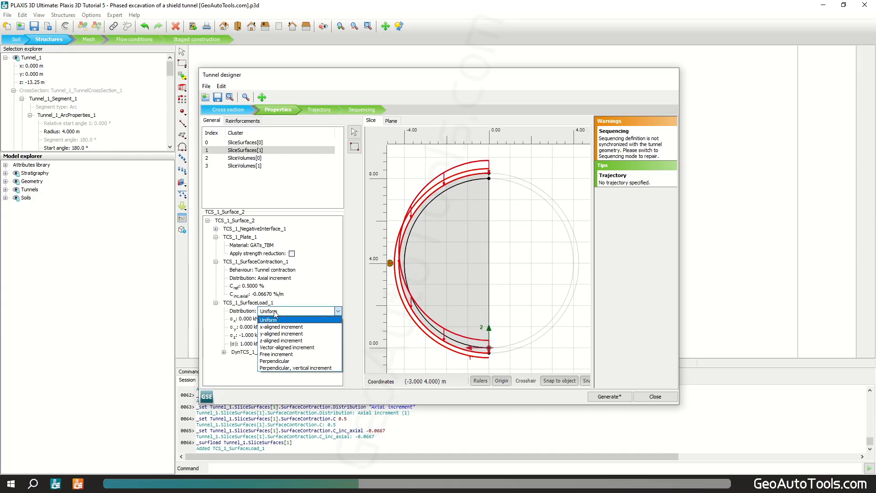
{"action": "left_click", "coordinate": [280, 368]}
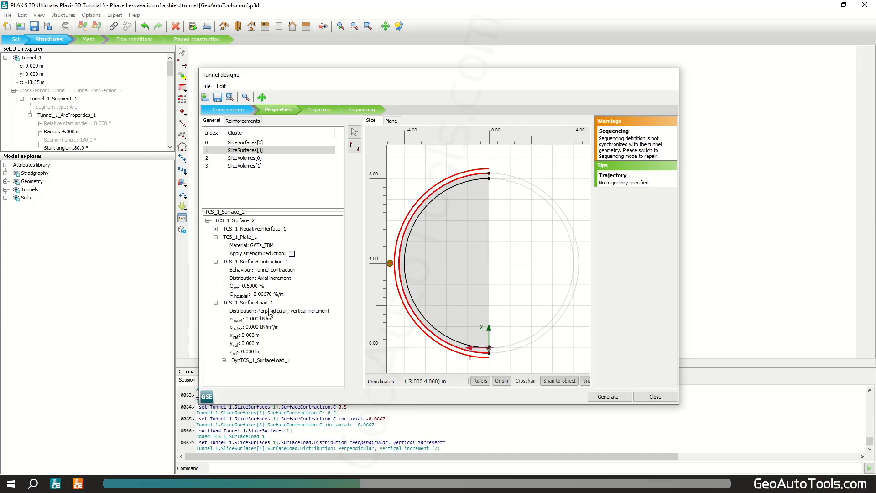
Step: Set the surface load's σn,ref to -100 kN/m², σn,inc to -20 kN/m²/m and zref to -4.75 m
{"action": "left_click", "coordinate": [262, 319]}
{"action": "type", "text": "-"}
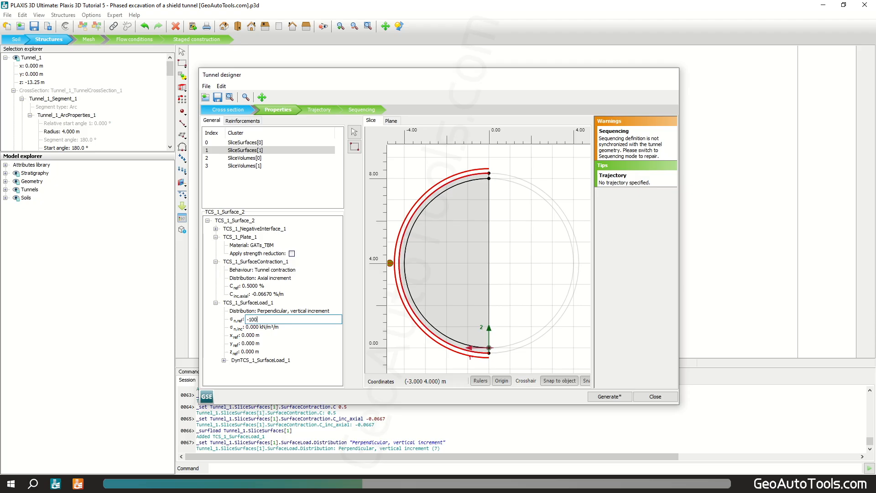
{"action": "type", "text": "100"}
{"action": "key", "text": "Tab"}
{"action": "type", "text": "-"}
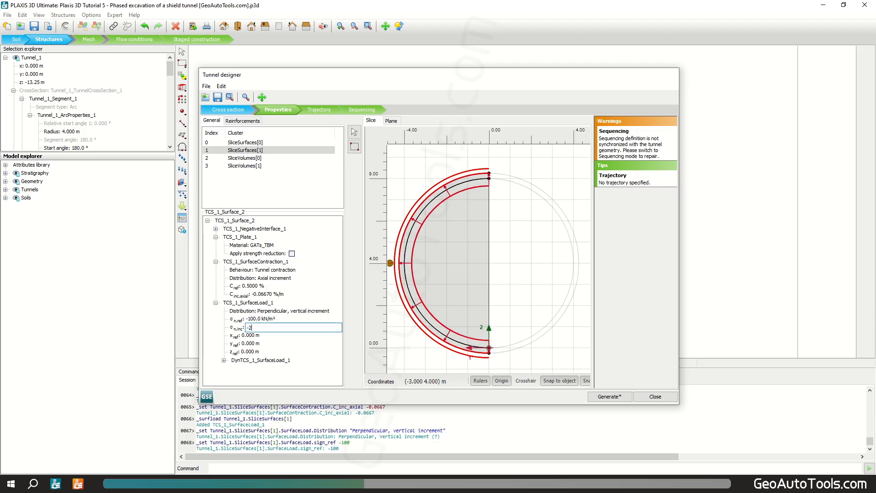
{"action": "key", "text": "Tab"}
{"action": "key", "text": "Tab"}
{"action": "key", "text": "Tab"}
{"action": "type", "text": "-"}
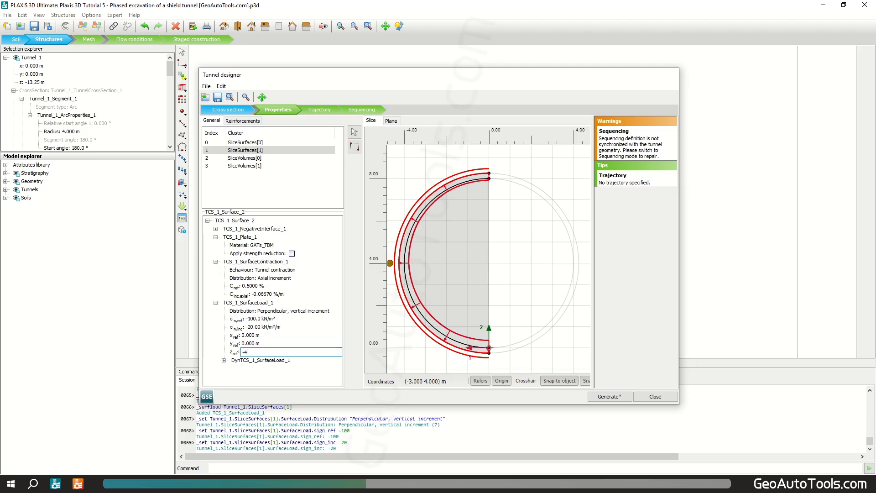
{"action": "key", "text": "Return"}
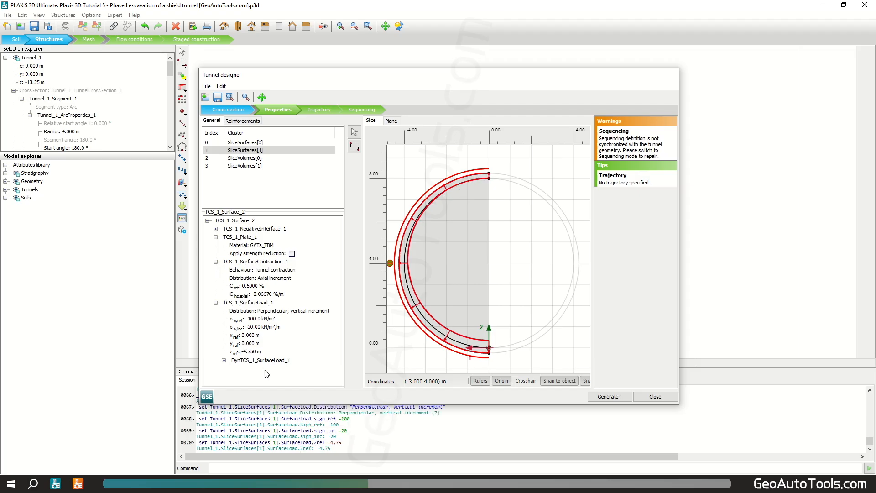
Step: Create a surface load on both tunnel face plane surfaces with Perpendicular, vertical increment distribution
{"action": "left_click", "coordinate": [393, 121]}
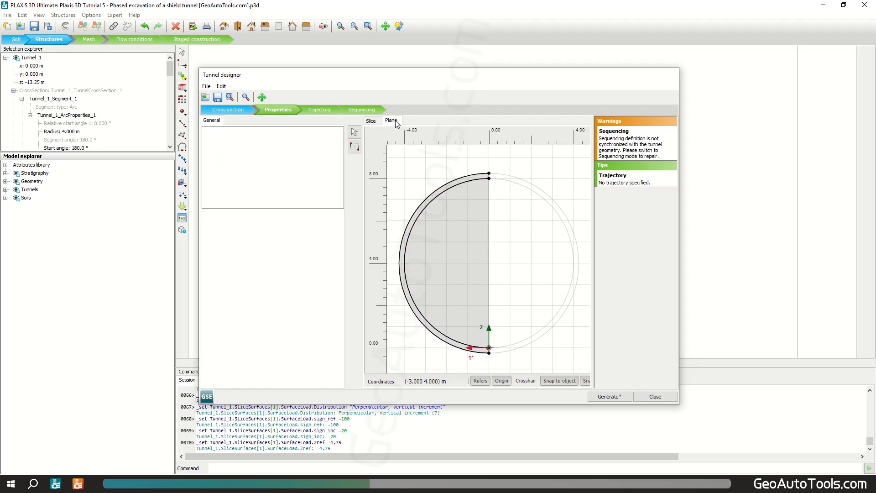
{"action": "left_click", "coordinate": [468, 177]}
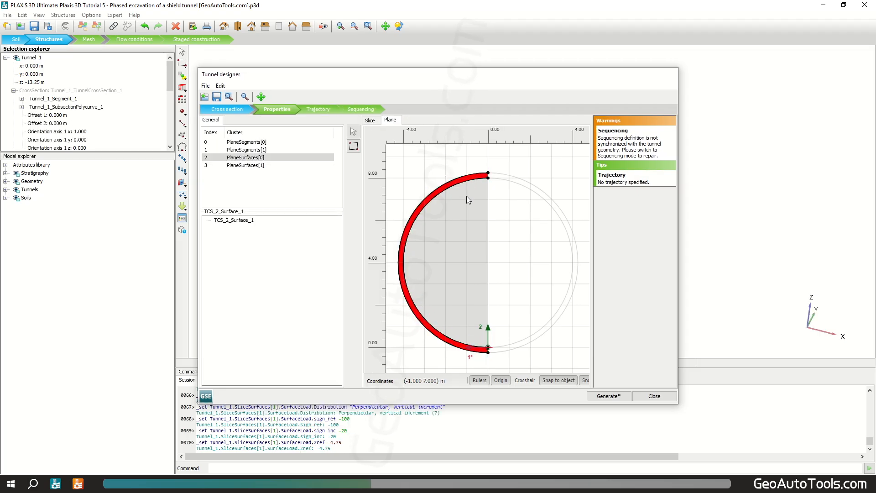
{"action": "left_click", "coordinate": [466, 196], "text": "ctrl"}
{"action": "right_click", "coordinate": [461, 211]}
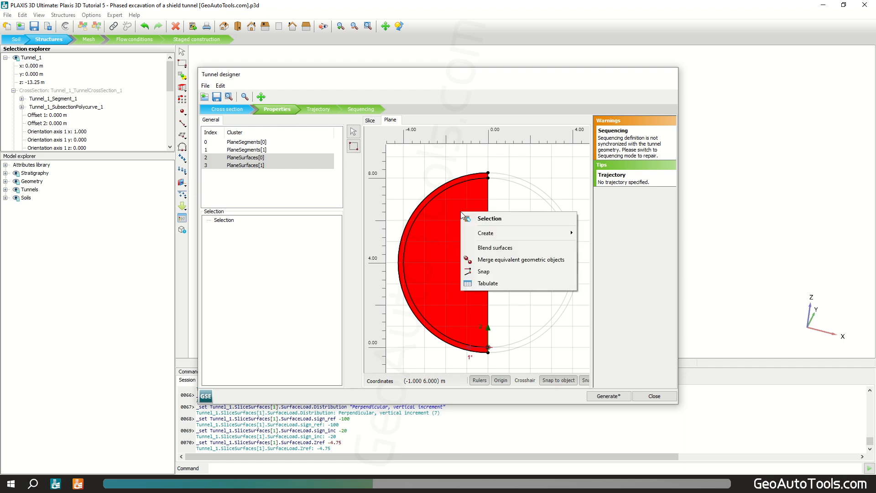
{"action": "mouse_move", "coordinate": [527, 234]}
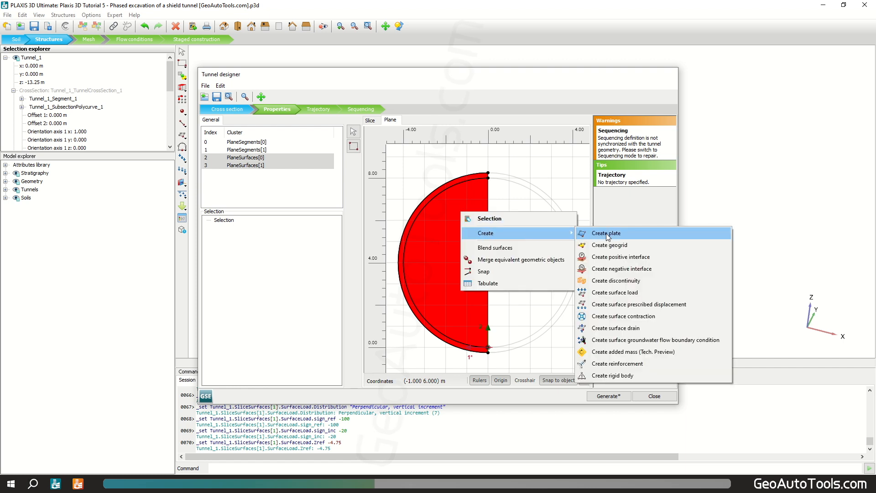
{"action": "left_click", "coordinate": [641, 292]}
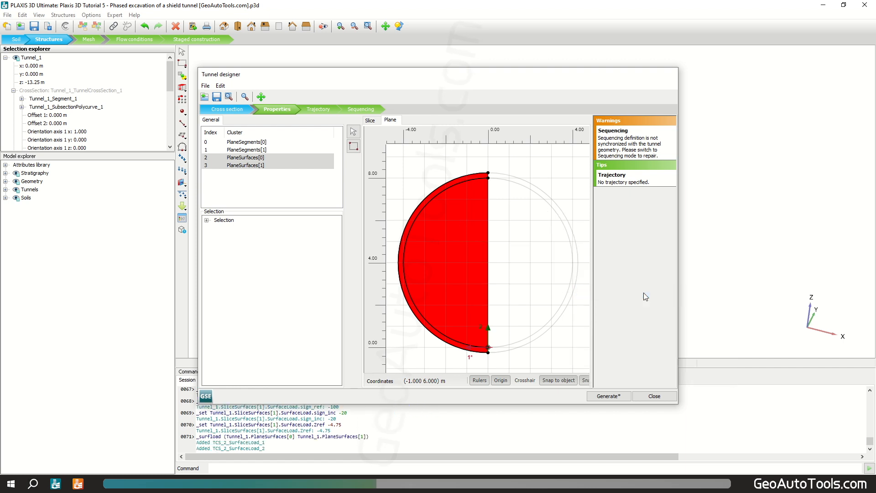
{"action": "left_click", "coordinate": [274, 237]}
{"action": "left_click", "coordinate": [286, 239]}
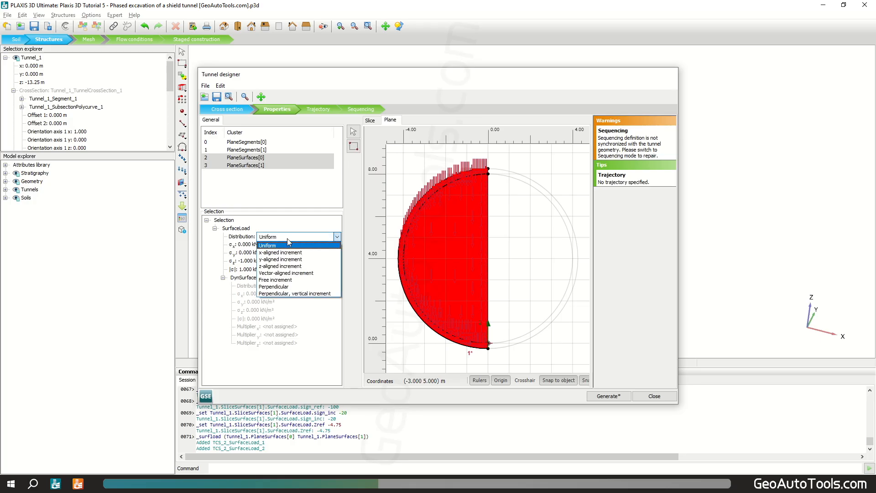
{"action": "left_click", "coordinate": [308, 292]}
Step: Set the face load's σn,ref to -90 kN/m², σn,inc to -14 kN/m²/m and zref to -4.75 m
{"action": "left_click", "coordinate": [254, 245]}
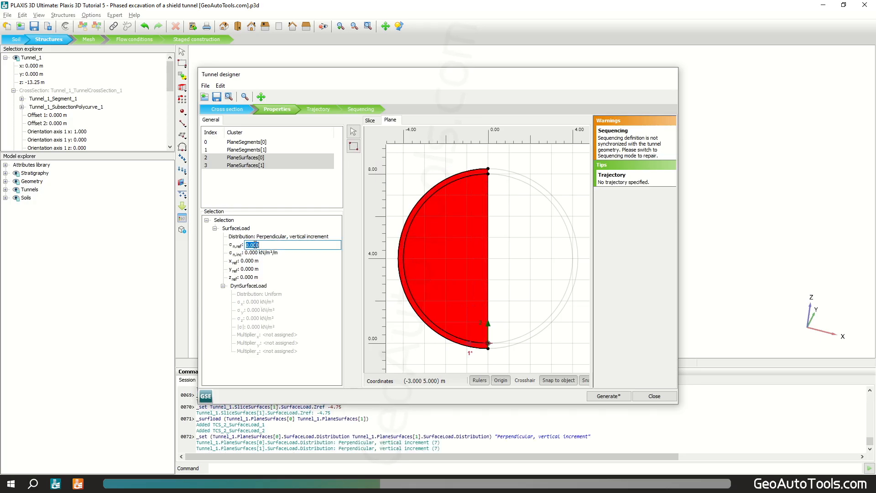
{"action": "type", "text": "-90"}
{"action": "key", "text": "Tab"}
{"action": "type", "text": "-1"}
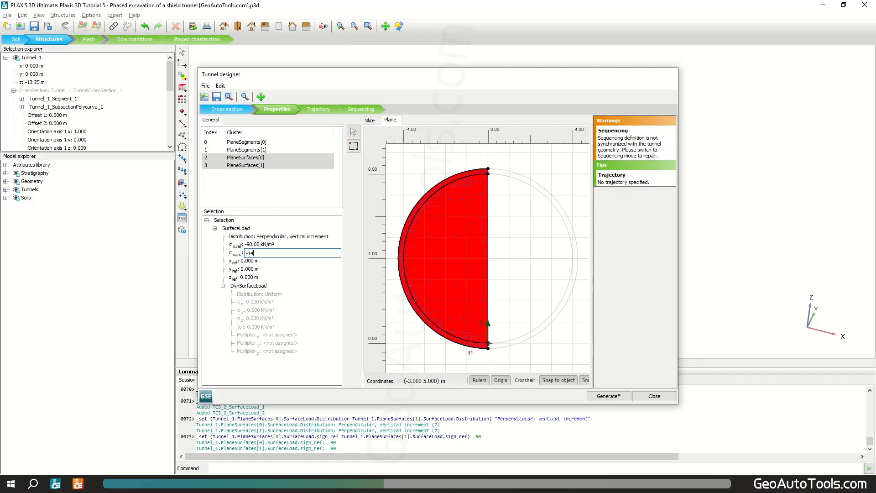
{"action": "type", "text": "4"}
{"action": "left_click", "coordinate": [266, 278]}
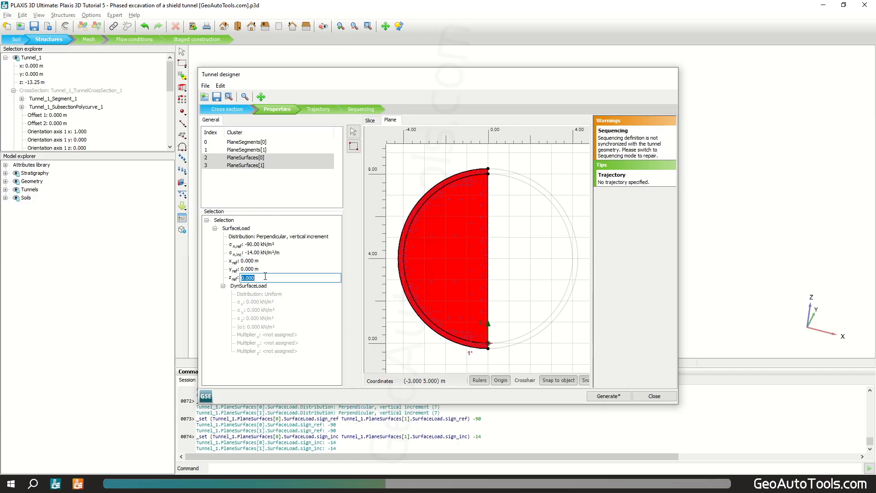
{"action": "type", "text": "-4.75"}
{"action": "left_click", "coordinate": [281, 372]}
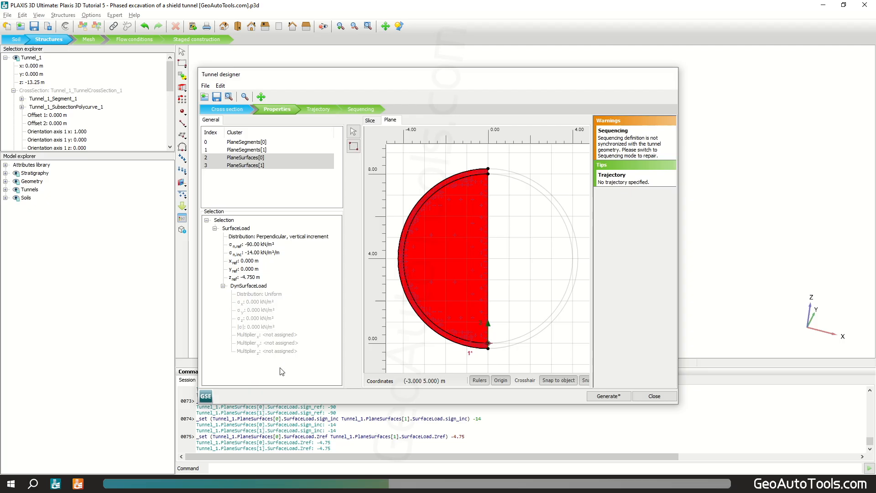
Step: Add a straight trajectory segment 25 m long to the tunnel path
{"action": "left_click", "coordinate": [312, 109]}
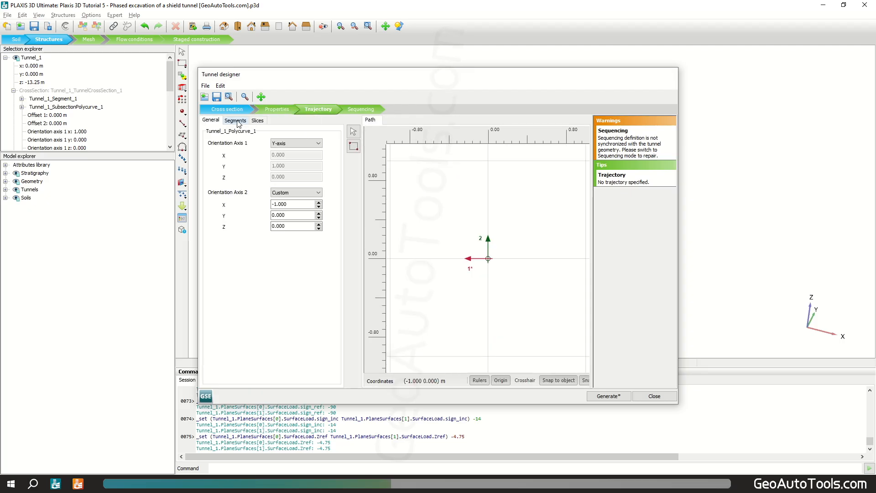
{"action": "left_click", "coordinate": [235, 121]}
{"action": "left_click", "coordinate": [354, 161]}
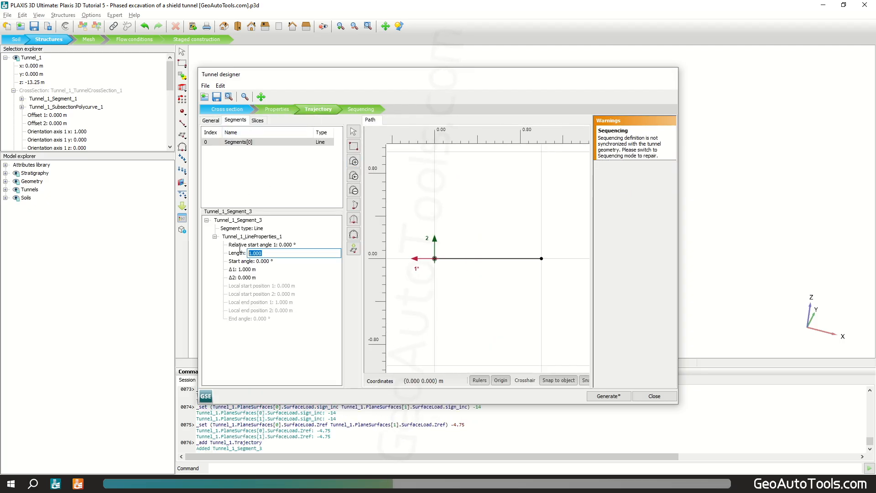
{"action": "type", "text": "25"}
{"action": "key", "text": "Tab"}
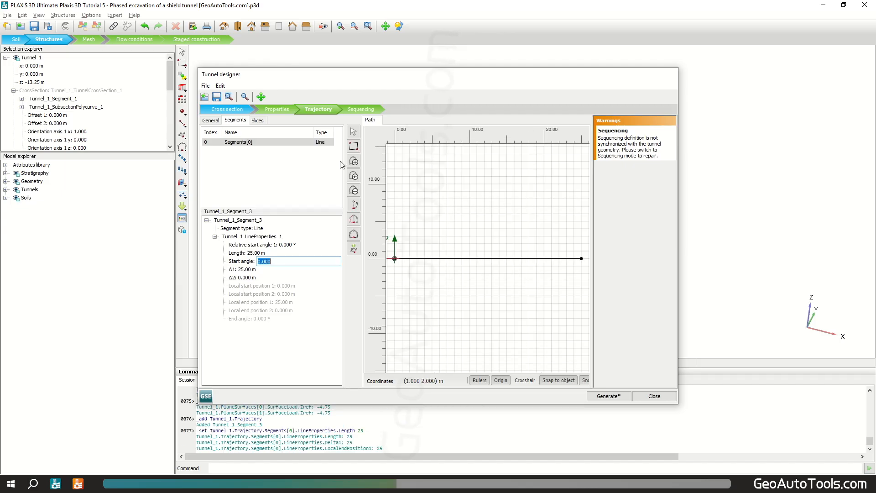
Step: Add a second straight trajectory segment 16.5 m long
{"action": "left_click", "coordinate": [354, 161]}
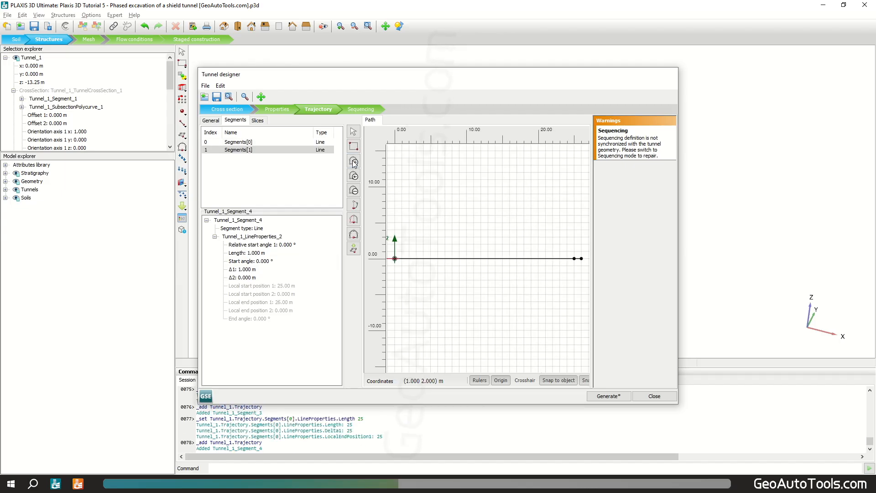
{"action": "left_click", "coordinate": [260, 253]}
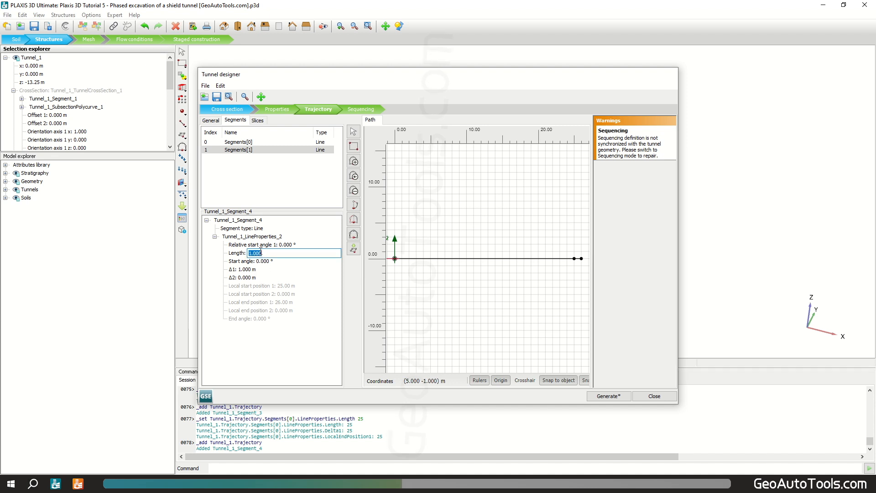
{"action": "type", "text": "16.5"}
{"action": "left_click", "coordinate": [262, 246]}
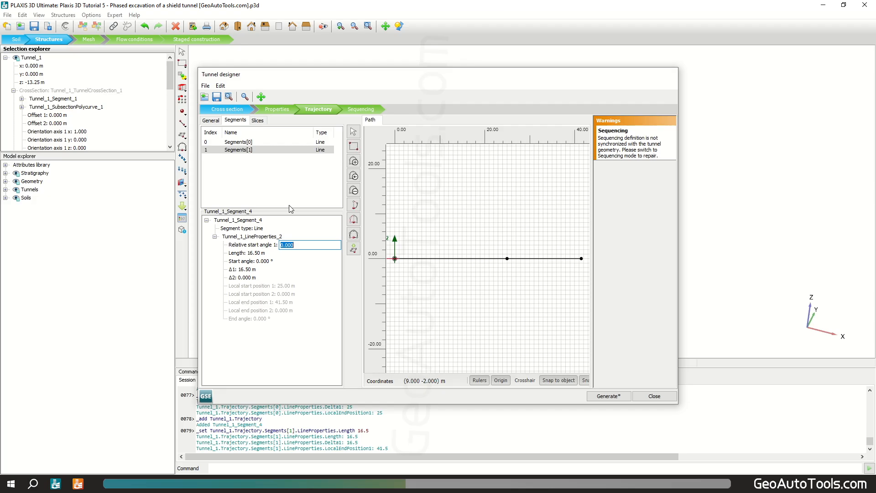
Step: Slice the second trajectory segment by length with a 1.5 m slice length
{"action": "left_click", "coordinate": [257, 120]}
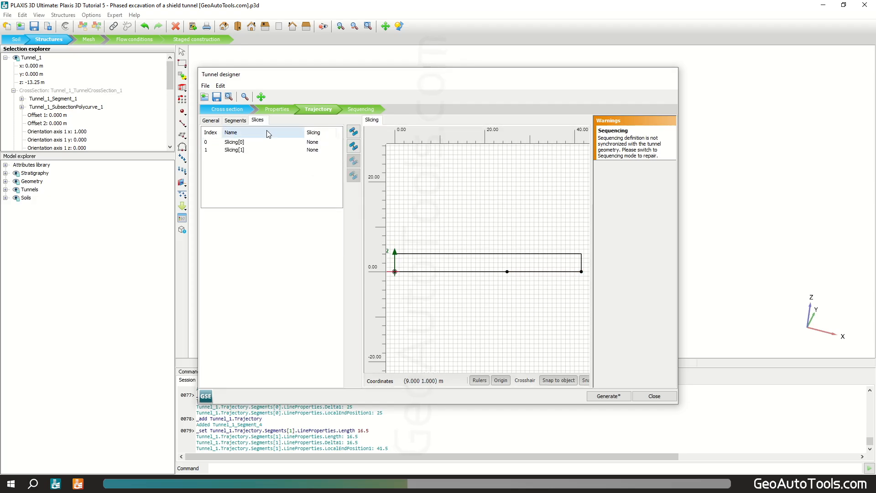
{"action": "left_click", "coordinate": [240, 150]}
{"action": "left_click", "coordinate": [266, 229]}
{"action": "left_click", "coordinate": [267, 231]}
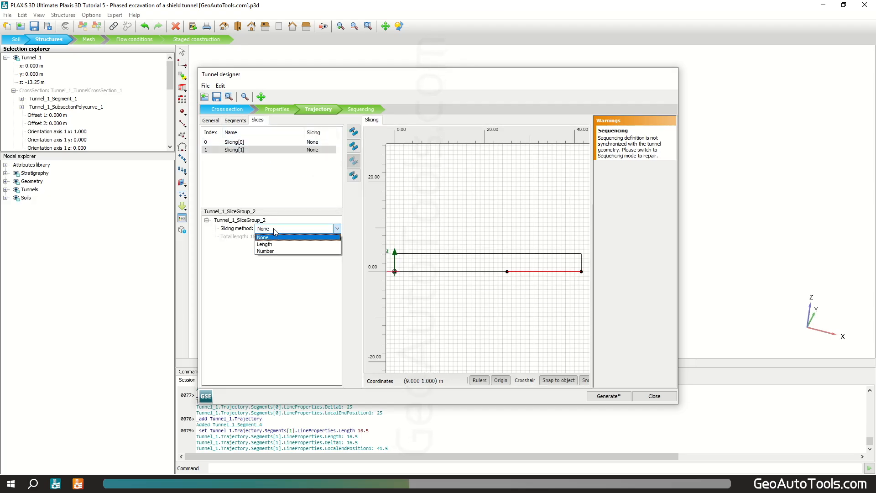
{"action": "left_click", "coordinate": [282, 244]}
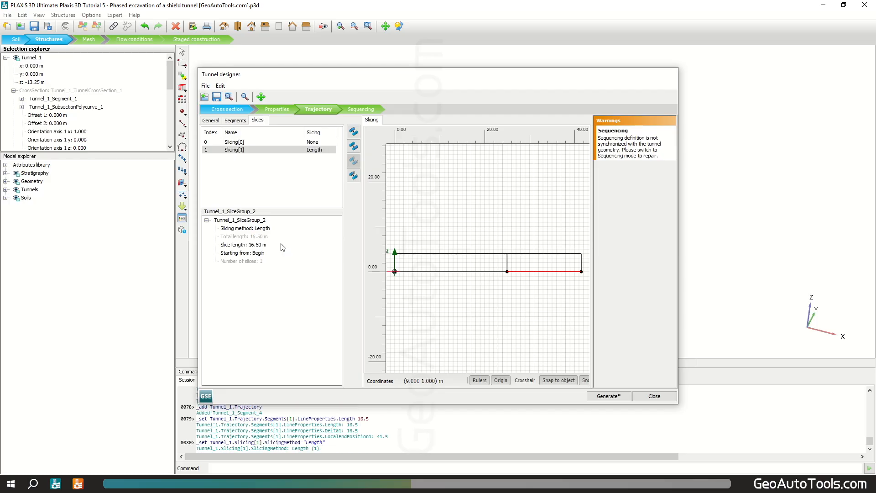
{"action": "left_click", "coordinate": [267, 245]}
{"action": "type", "text": "1.5"}
{"action": "key", "text": "Return"}
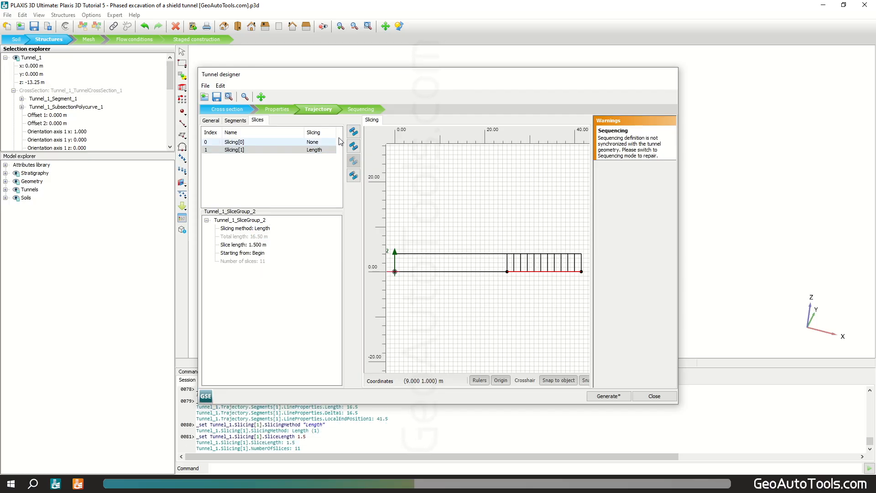
Step: Deactivate the tunnel soil volume in the first sequencing step
{"action": "left_click", "coordinate": [362, 110]}
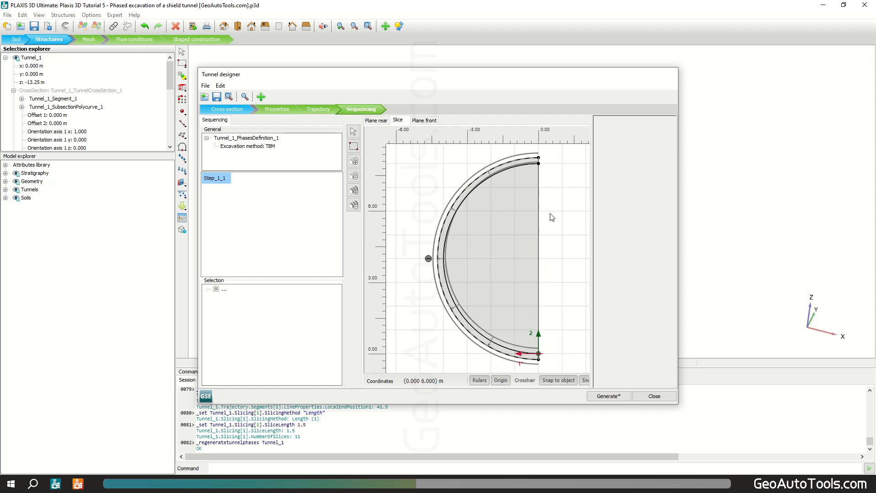
{"action": "left_click", "coordinate": [503, 213]}
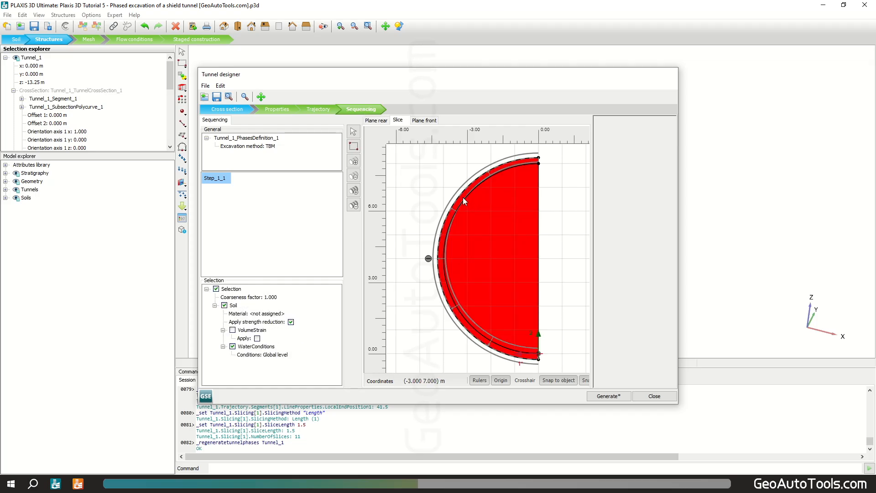
{"action": "right_click", "coordinate": [485, 224]}
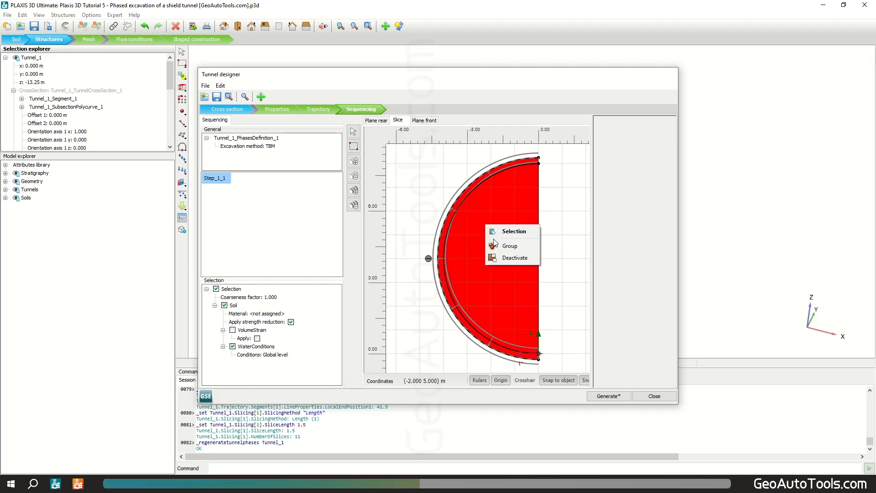
{"action": "left_click", "coordinate": [514, 259]}
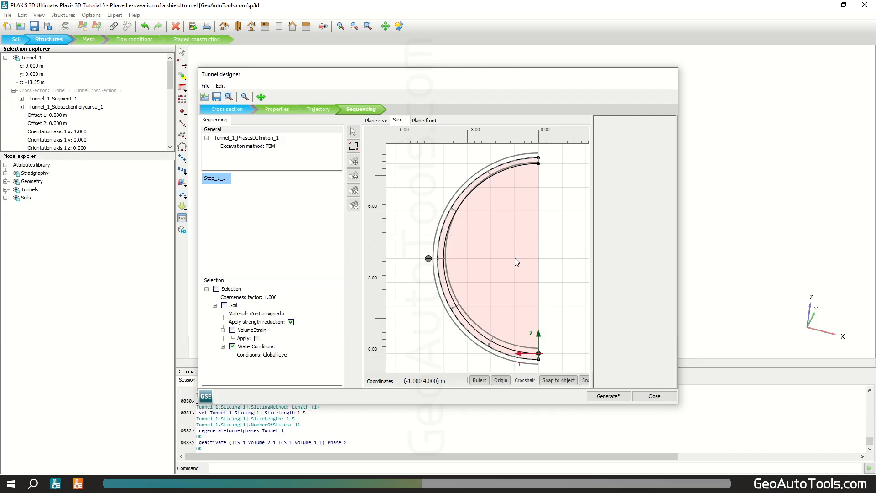
Step: Set the excavated volume's water conditions to Dry
{"action": "left_click", "coordinate": [282, 359]}
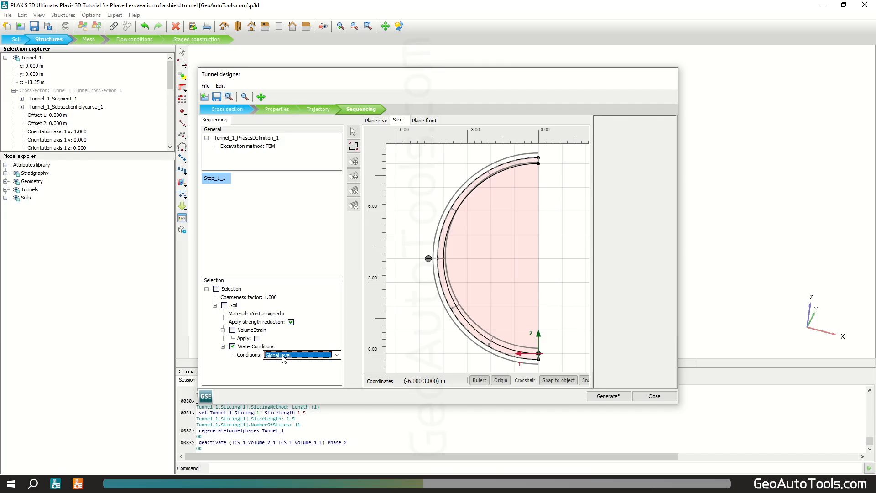
{"action": "left_click", "coordinate": [284, 356]}
{"action": "left_click", "coordinate": [287, 399]}
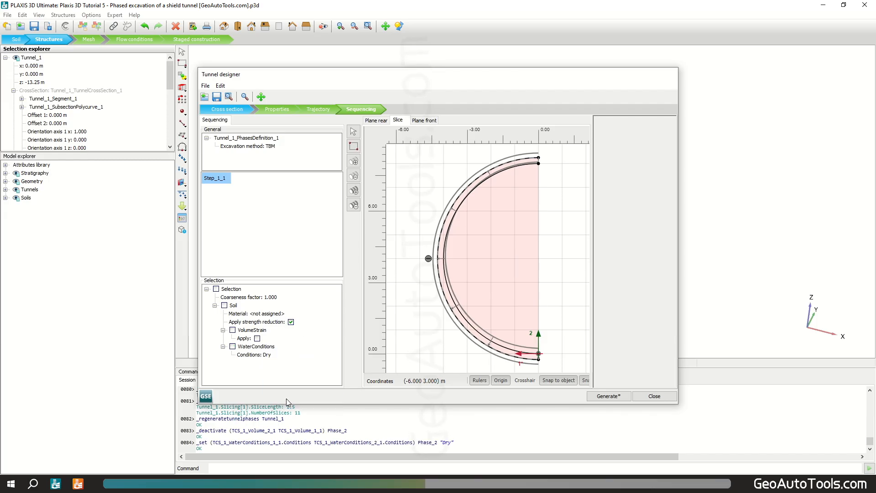
Step: Activate the negative interface, plate and surface contraction on the outer slice surface
{"action": "left_click", "coordinate": [476, 183]}
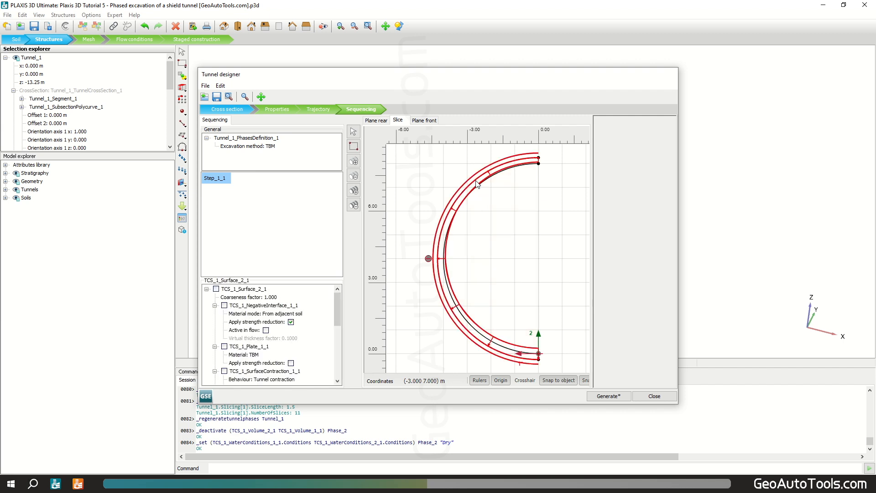
{"action": "left_click", "coordinate": [224, 305]}
{"action": "left_click", "coordinate": [224, 346]}
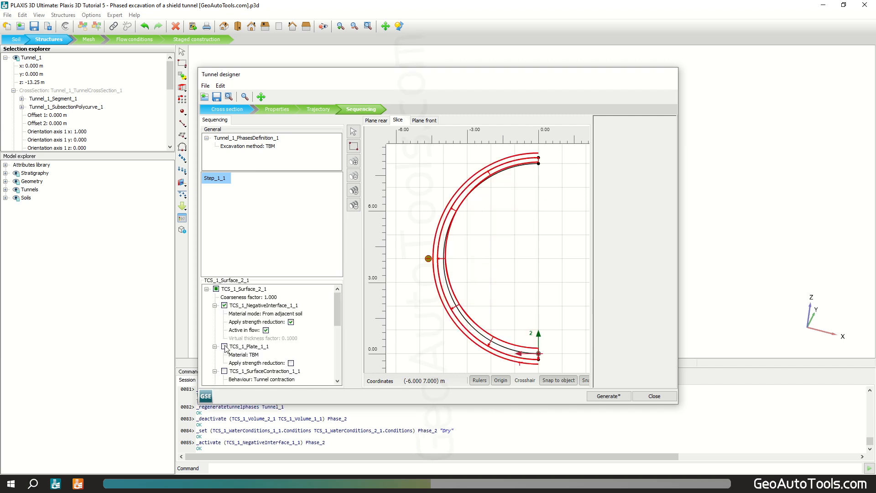
{"action": "left_click", "coordinate": [224, 371]}
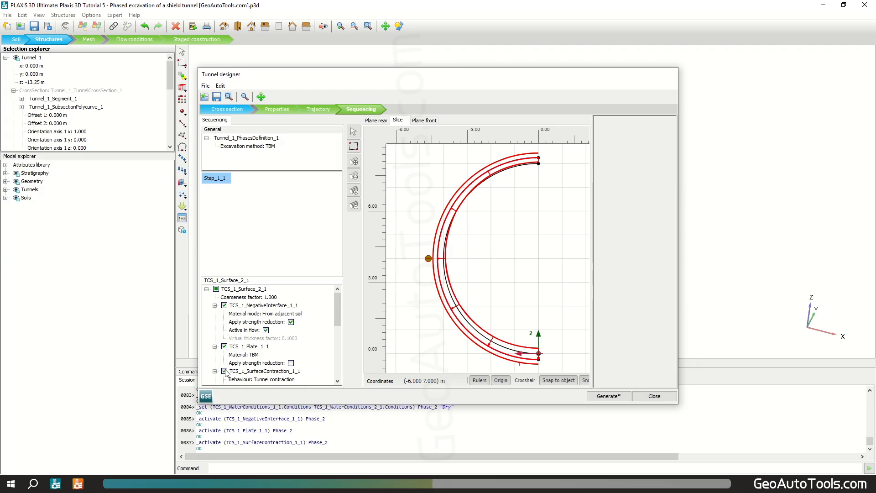
Step: Set the surface contraction's Cref to 0 % in this step
{"action": "scroll", "coordinate": [223, 315], "scroll_direction": "down", "scroll_amount": 1}
{"action": "left_click", "coordinate": [250, 369]}
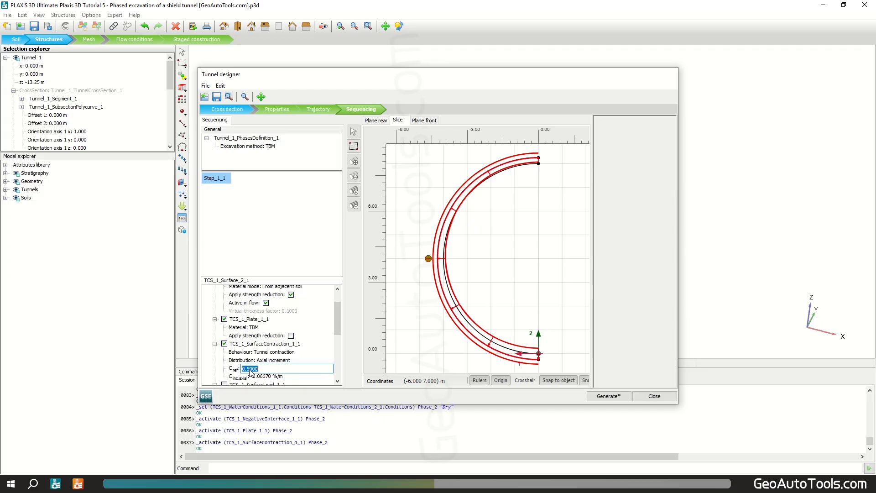
{"action": "key", "text": "Tab"}
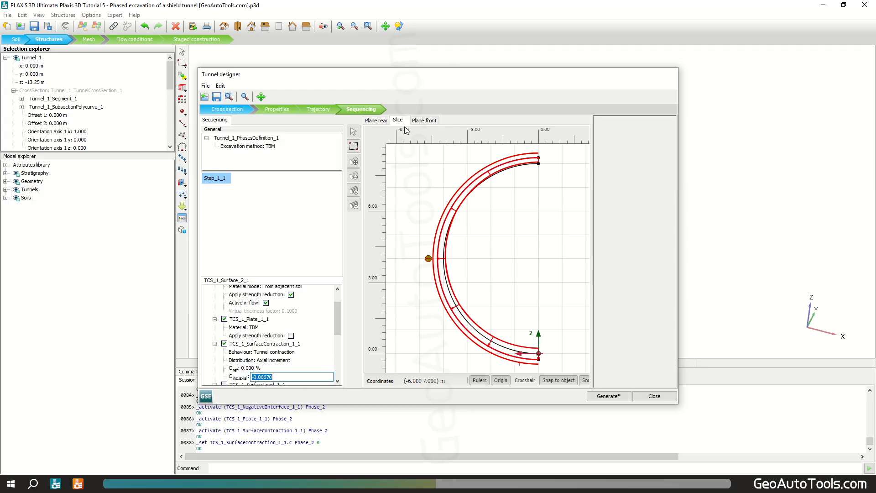
Step: Activate the surface load on the front face plane surface
{"action": "left_click", "coordinate": [424, 121]}
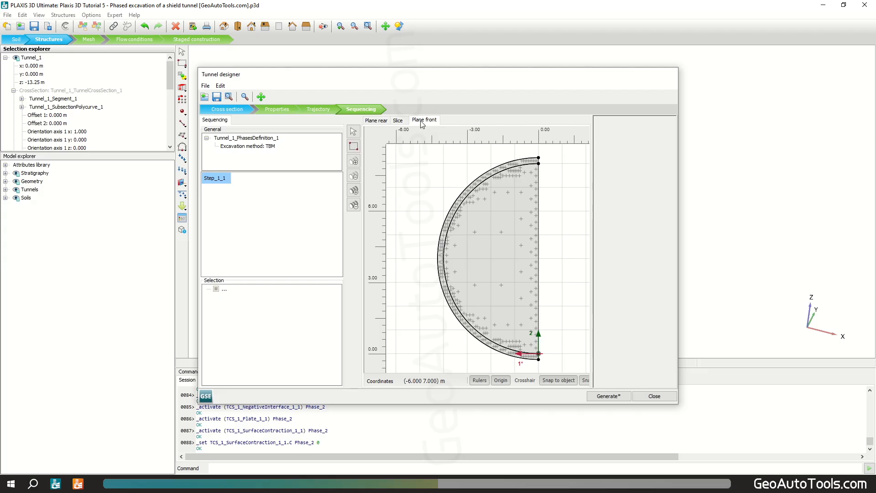
{"action": "left_click", "coordinate": [486, 211]}
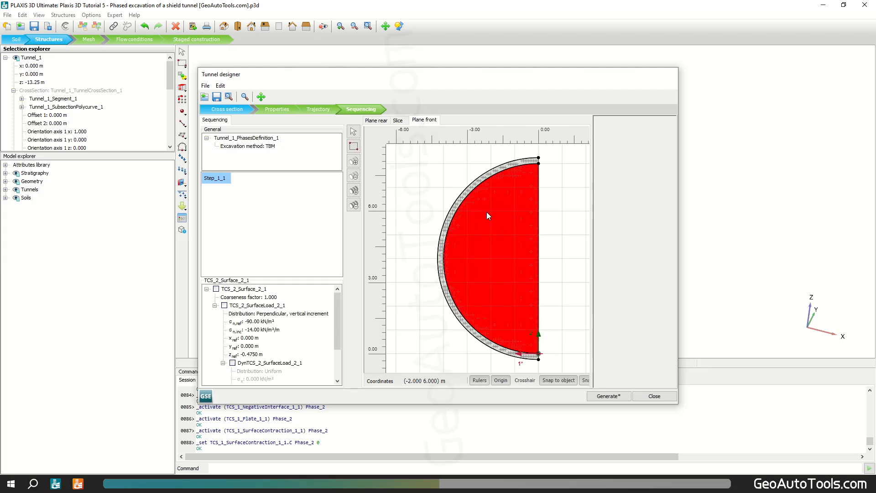
{"action": "scroll", "coordinate": [494, 171], "scroll_direction": "up", "scroll_amount": 2}
{"action": "left_click", "coordinate": [491, 174], "text": "ctrl"}
{"action": "scroll", "coordinate": [481, 226], "scroll_direction": "down", "scroll_amount": 3}
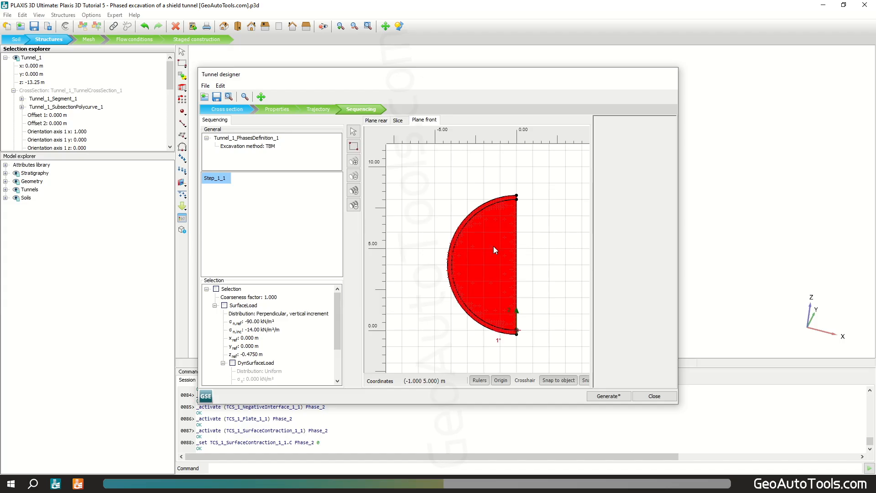
{"action": "left_click", "coordinate": [224, 305]}
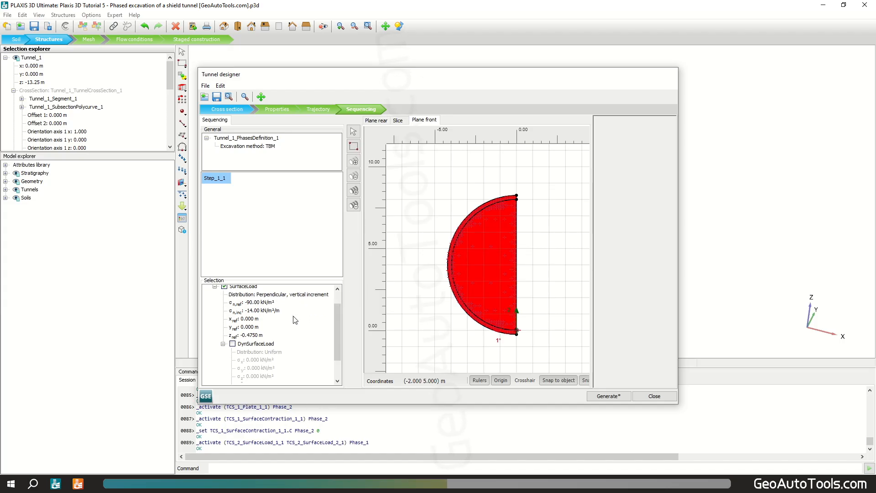
Step: Add a second phase step and set the outer slice surface contraction's Cref to 0.1 %
{"action": "scroll", "coordinate": [295, 320], "scroll_direction": "down", "scroll_amount": 2}
{"action": "scroll", "coordinate": [296, 320], "scroll_direction": "up", "scroll_amount": 3}
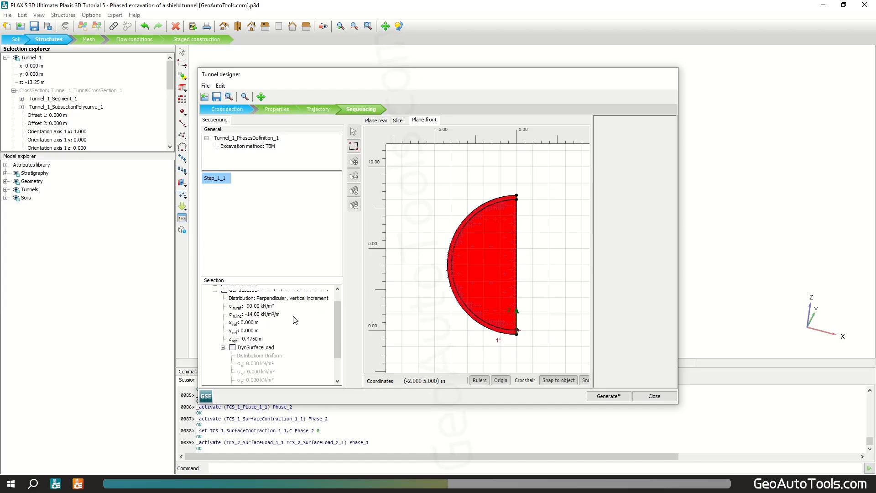
{"action": "left_click", "coordinate": [354, 162]}
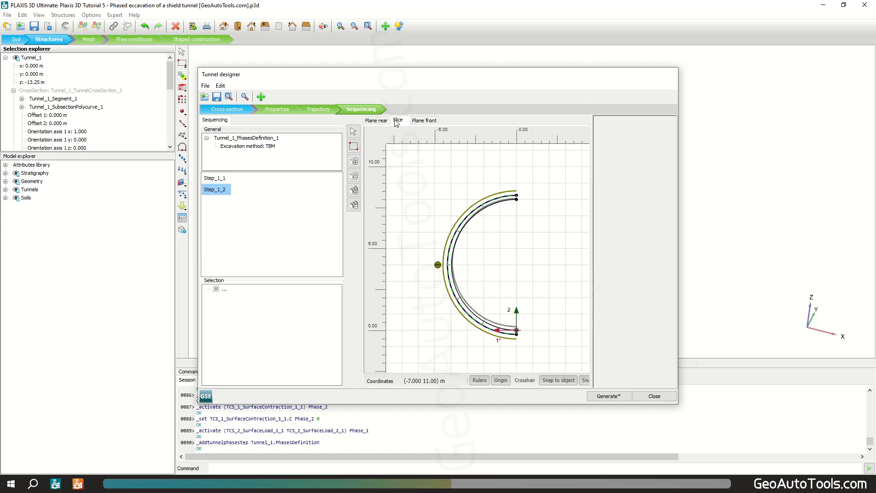
{"action": "left_click", "coordinate": [462, 225]}
{"action": "scroll", "coordinate": [245, 324], "scroll_direction": "down", "scroll_amount": 6}
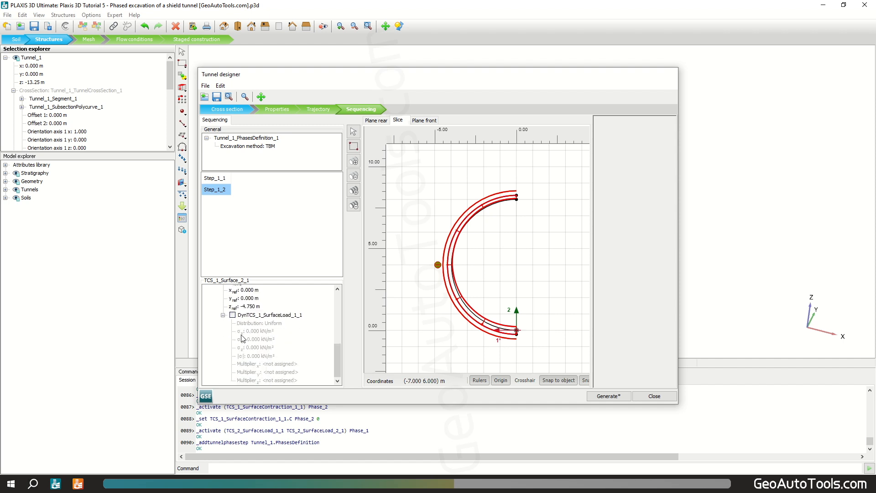
{"action": "scroll", "coordinate": [247, 321], "scroll_direction": "up", "scroll_amount": 3}
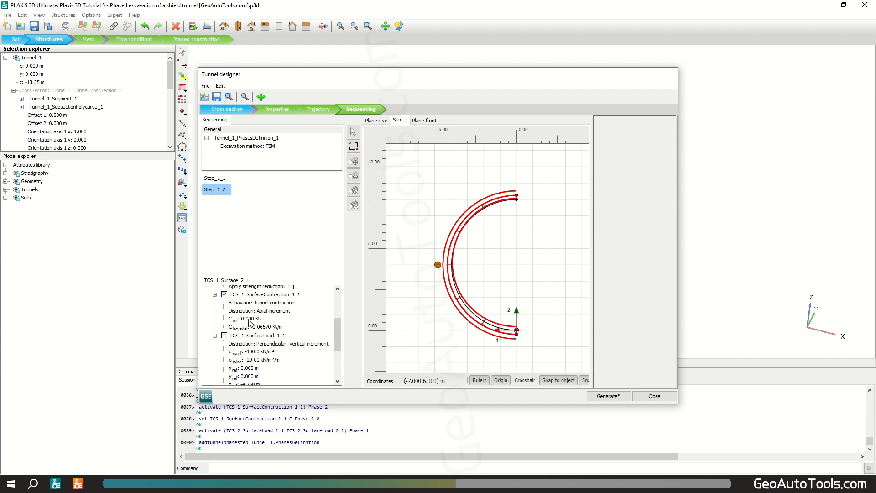
{"action": "left_click", "coordinate": [249, 320]}
{"action": "type", "text": "0.1"}
{"action": "key", "text": "Return"}
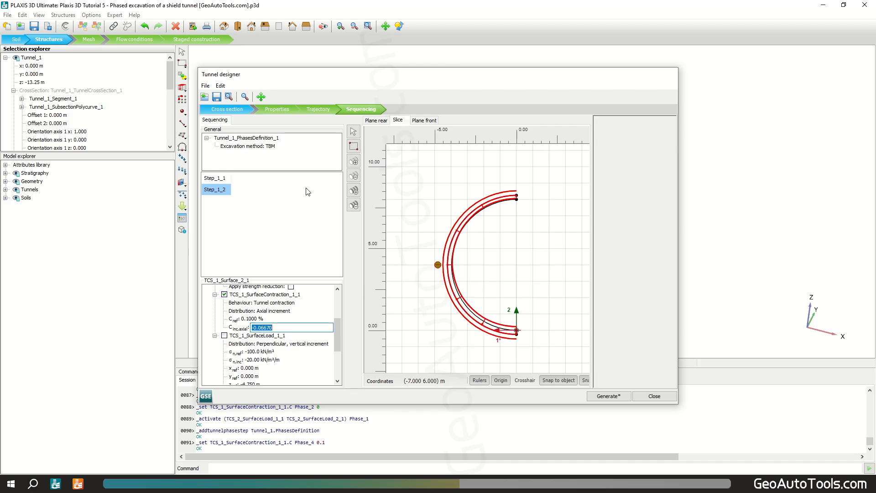
Step: Add a third phase step and set the surface contraction's Cref to 0.2 %
{"action": "left_click", "coordinate": [354, 161]}
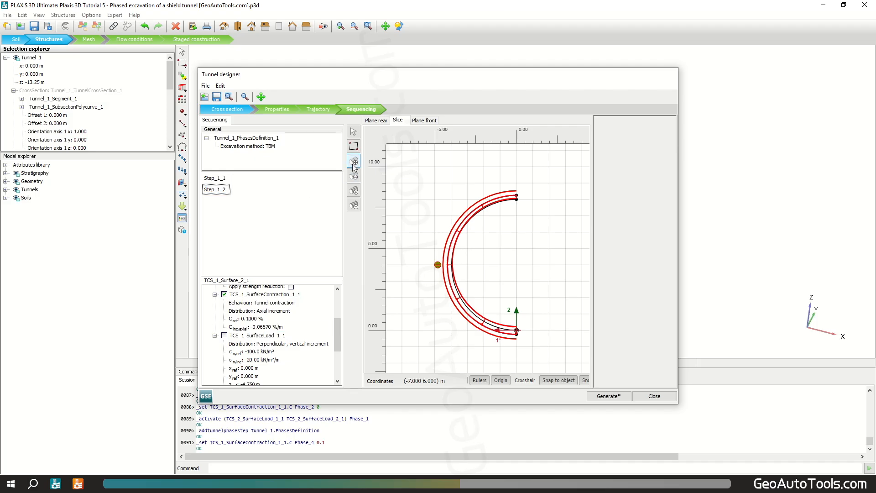
{"action": "left_click", "coordinate": [251, 320]}
{"action": "type", "text": "0.2"}
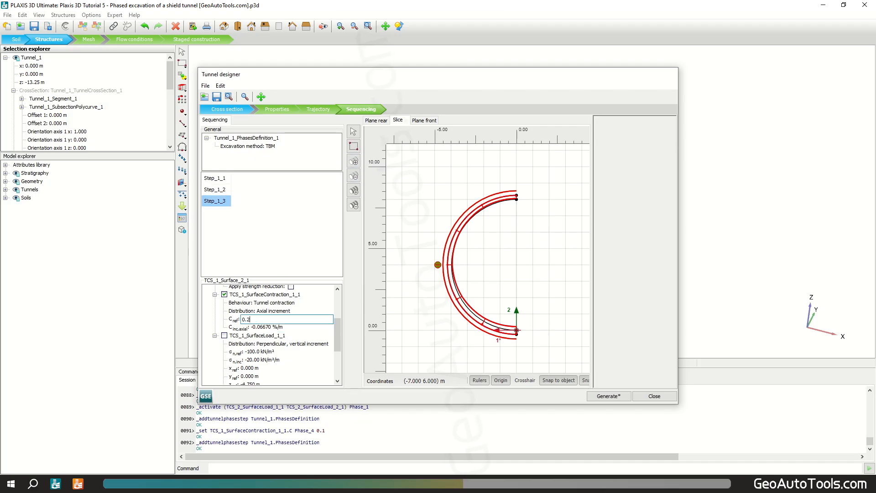
{"action": "key", "text": "Tab"}
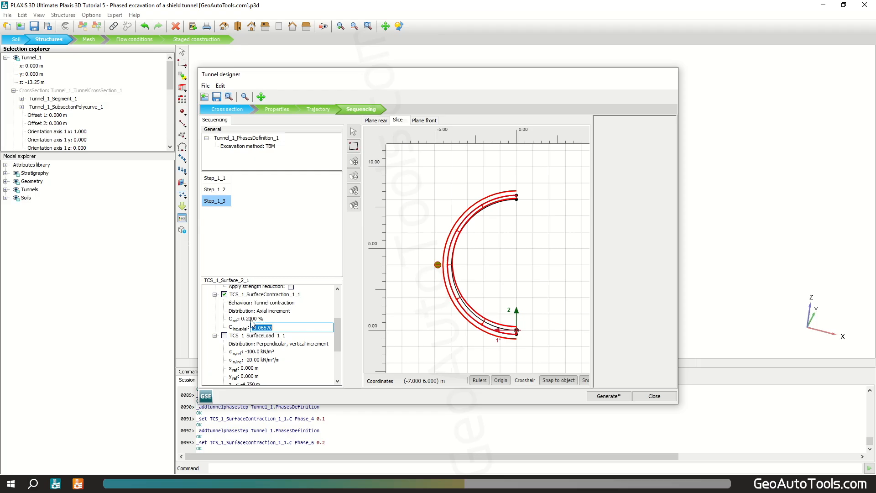
Step: Add a fourth phase step and set the surface contraction's Cref to 0.3 %
{"action": "left_click", "coordinate": [353, 161]}
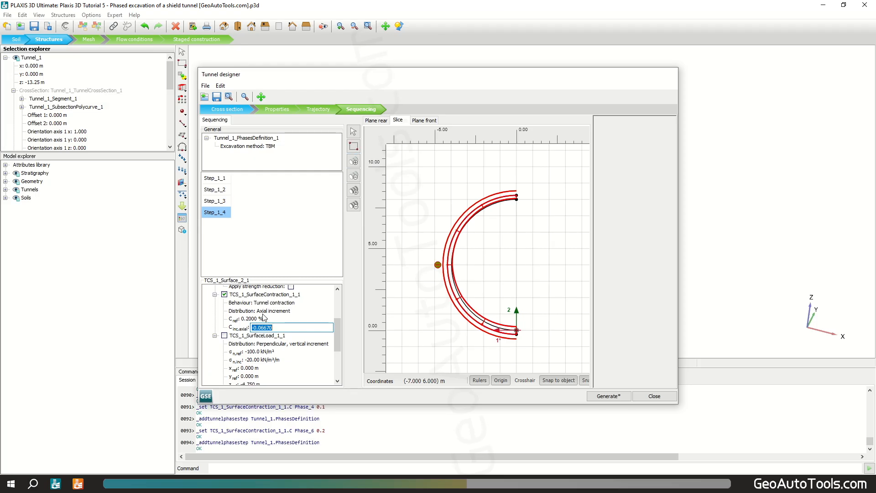
{"action": "left_click", "coordinate": [251, 319]}
{"action": "type", "text": "0."}
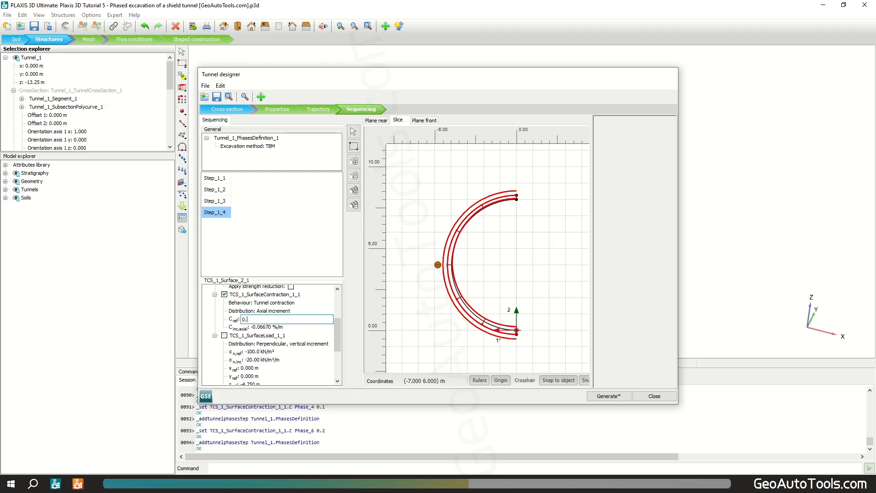
{"action": "type", "text": "3"}
{"action": "key", "text": "Tab"}
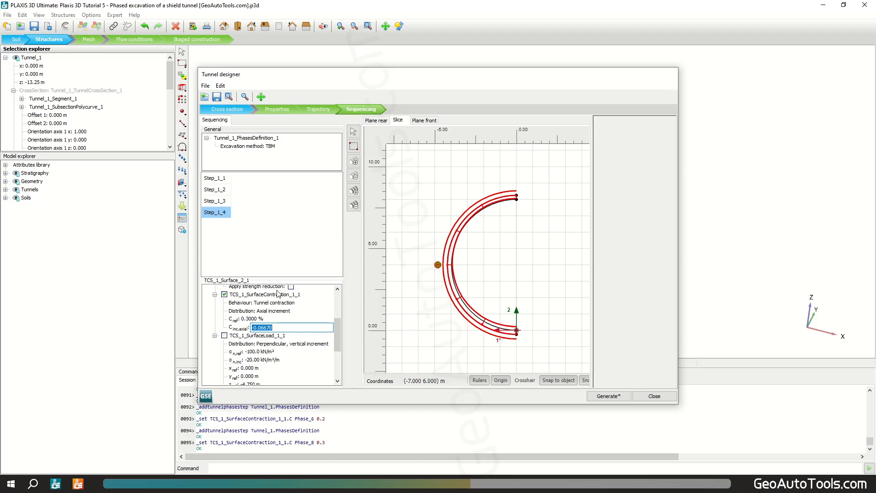
Step: Add a fifth phase step and set the surface contraction's Cref to 0.4 %
{"action": "left_click", "coordinate": [354, 162]}
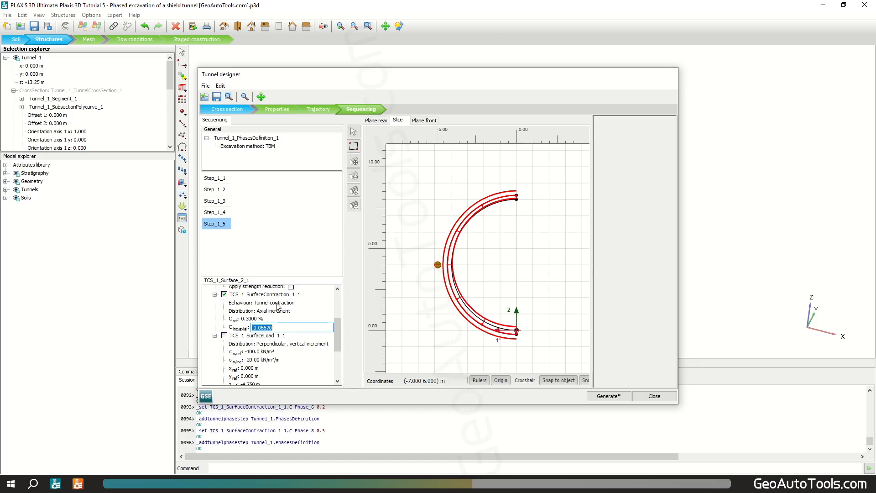
{"action": "left_click", "coordinate": [255, 319]}
{"action": "type", "text": "0.4"}
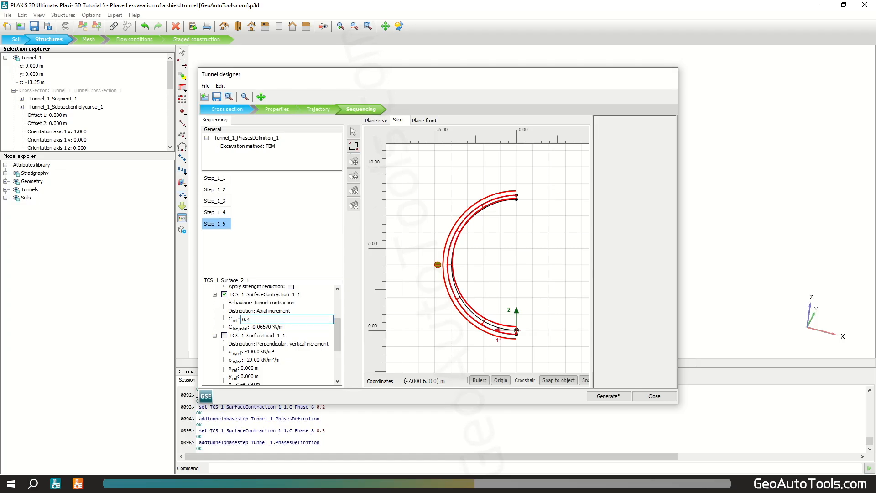
{"action": "key", "text": "Tab"}
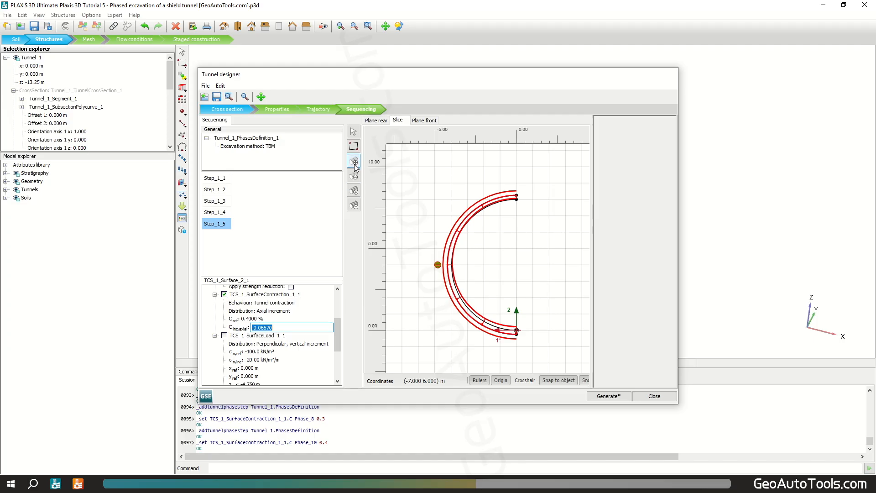
Step: Add a sixth phase step and set the surface contraction's Cref to 0.5 %
{"action": "left_click", "coordinate": [354, 162]}
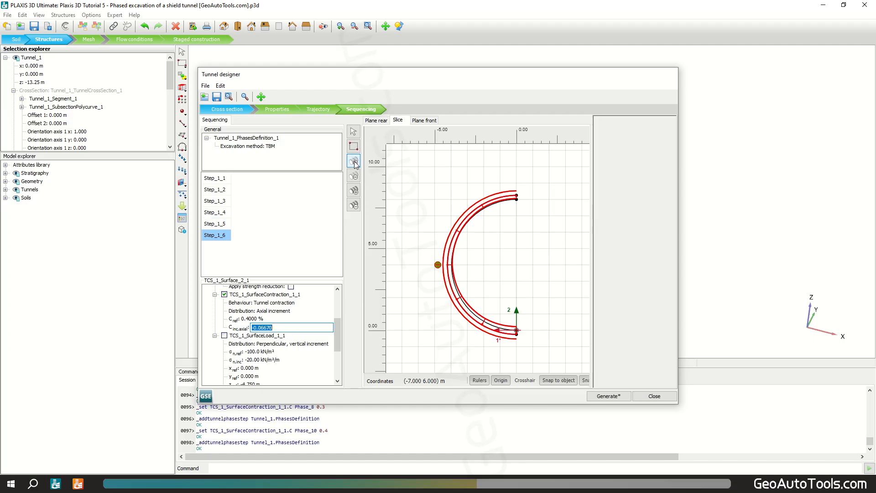
{"action": "left_click", "coordinate": [253, 319]}
{"action": "type", "text": "0.5"}
{"action": "key", "text": "Tab"}
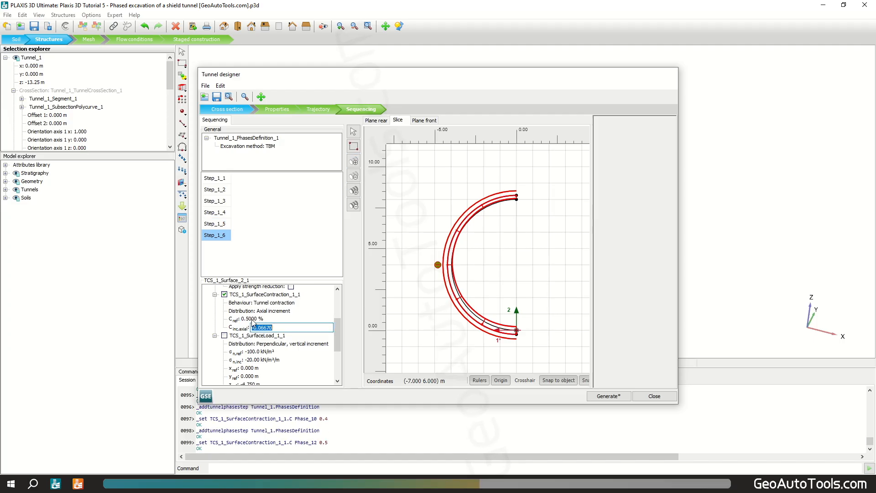
Step: Set the surface contraction's distribution to Uniform in the sixth step
{"action": "left_click", "coordinate": [272, 311]}
{"action": "left_click", "coordinate": [282, 312]}
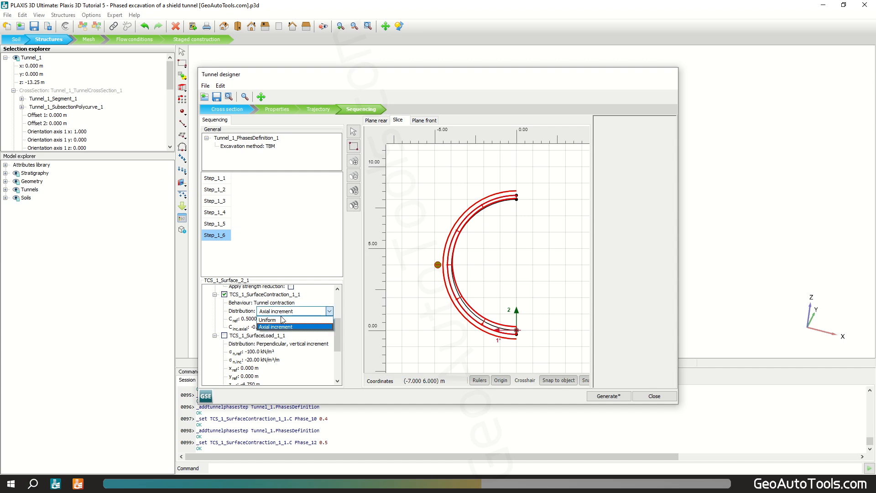
{"action": "left_click", "coordinate": [281, 324]}
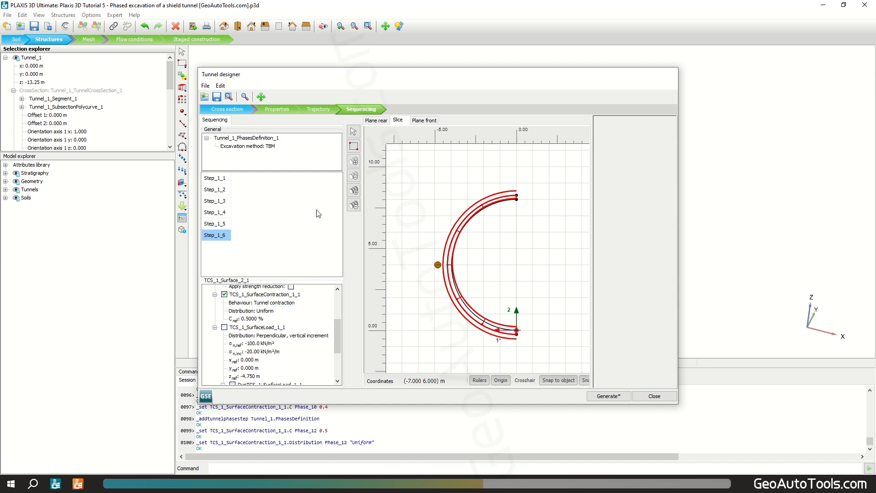
Step: Add a seventh phase step and deactivate the negative interface and plate on the slice surface
{"action": "left_click", "coordinate": [353, 161]}
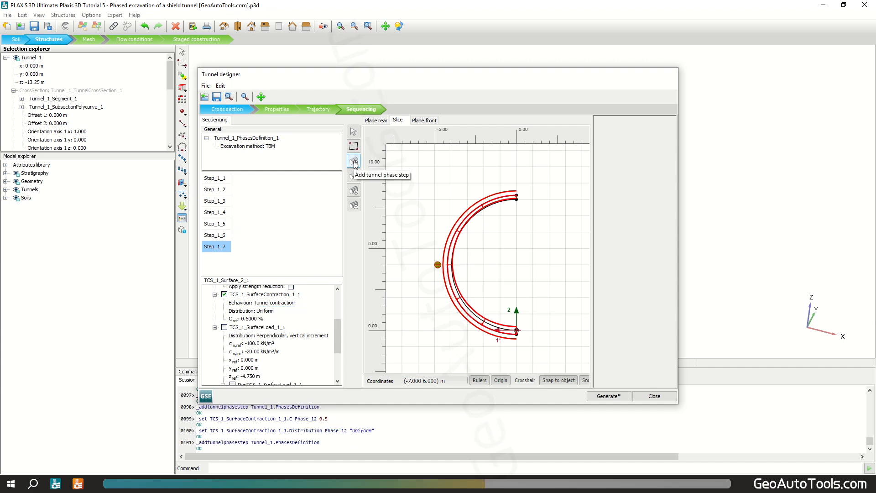
{"action": "scroll", "coordinate": [322, 333], "scroll_direction": "up", "scroll_amount": 3}
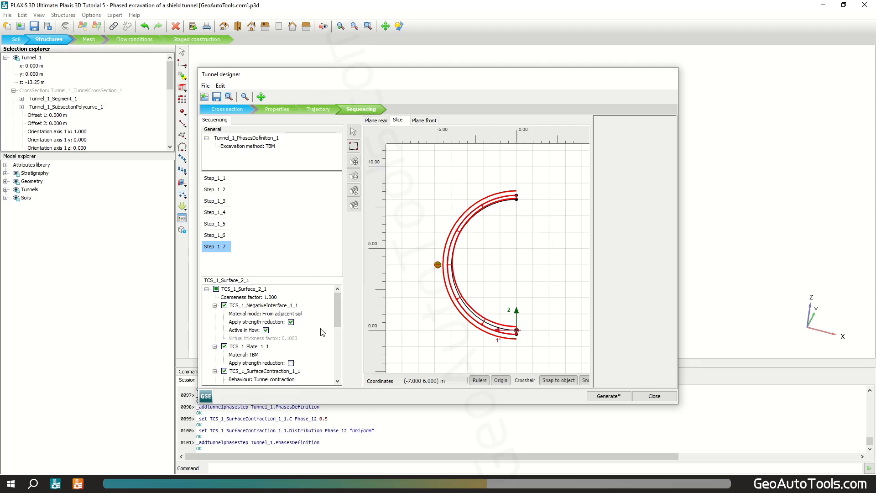
{"action": "left_click", "coordinate": [224, 305]}
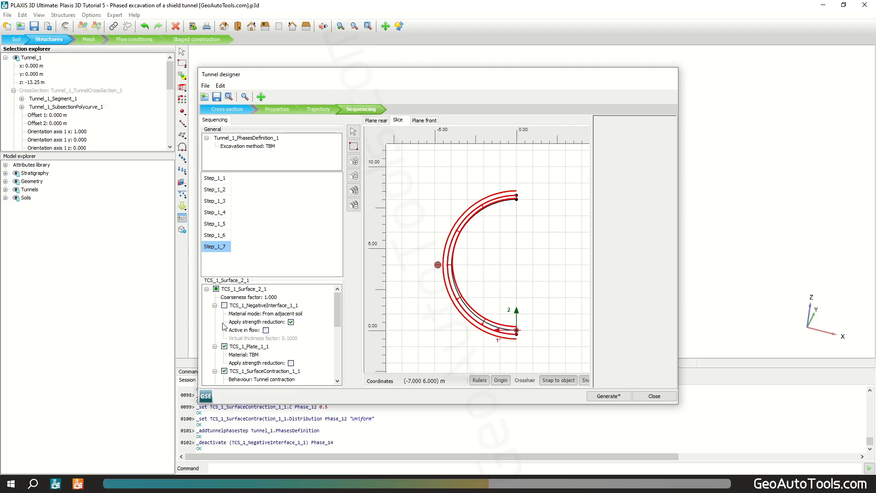
{"action": "left_click", "coordinate": [224, 347]}
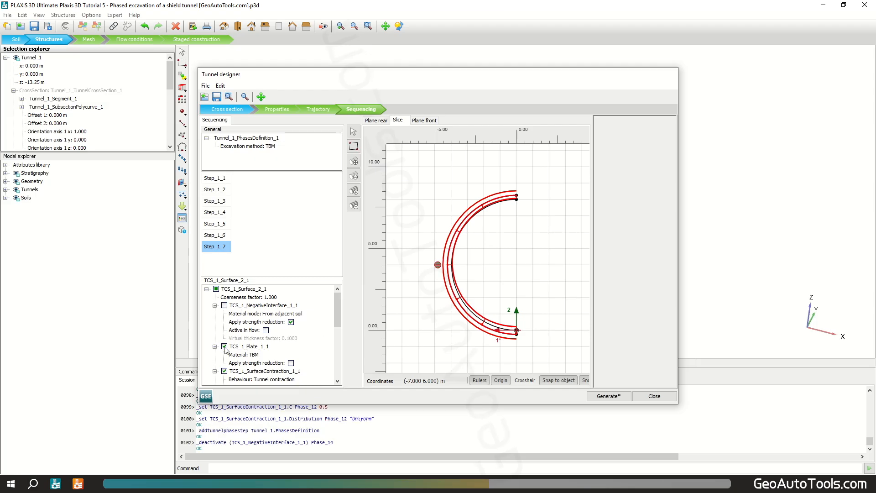
Step: Deactivate the slice surface's contraction and activate its surface load
{"action": "left_click", "coordinate": [225, 371]}
{"action": "scroll", "coordinate": [231, 322], "scroll_direction": "down", "scroll_amount": 4}
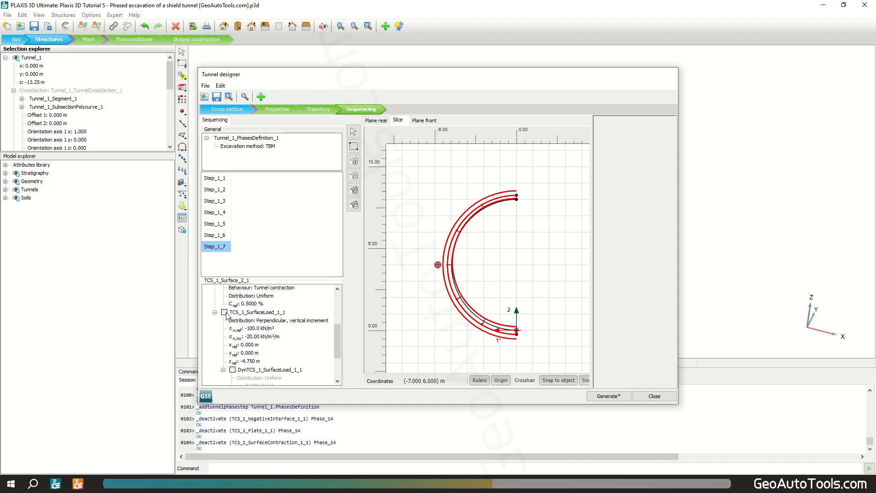
{"action": "left_click", "coordinate": [225, 312]}
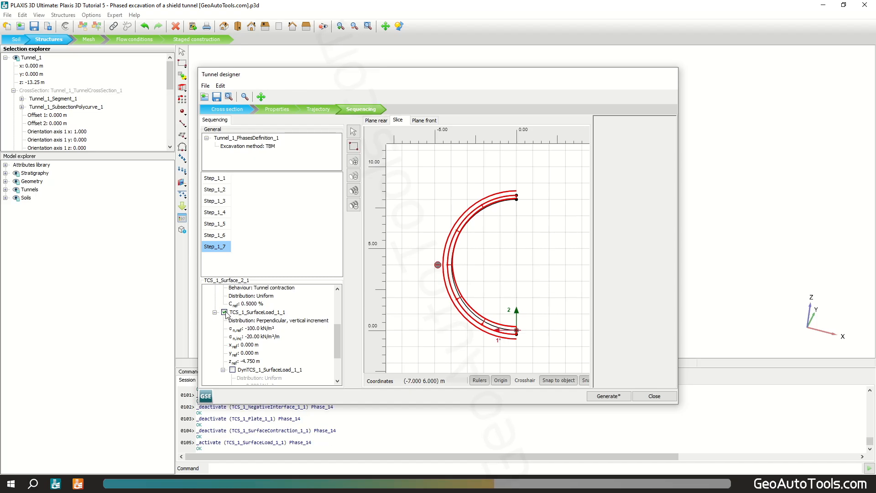
{"action": "scroll", "coordinate": [294, 328], "scroll_direction": "up", "scroll_amount": 2}
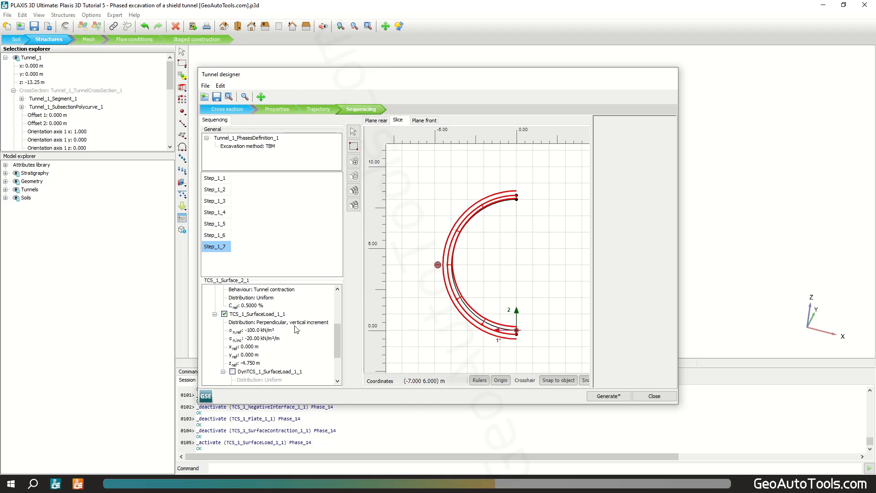
Step: Activate the surface load on the rear face plane surface
{"action": "left_click", "coordinate": [384, 121]}
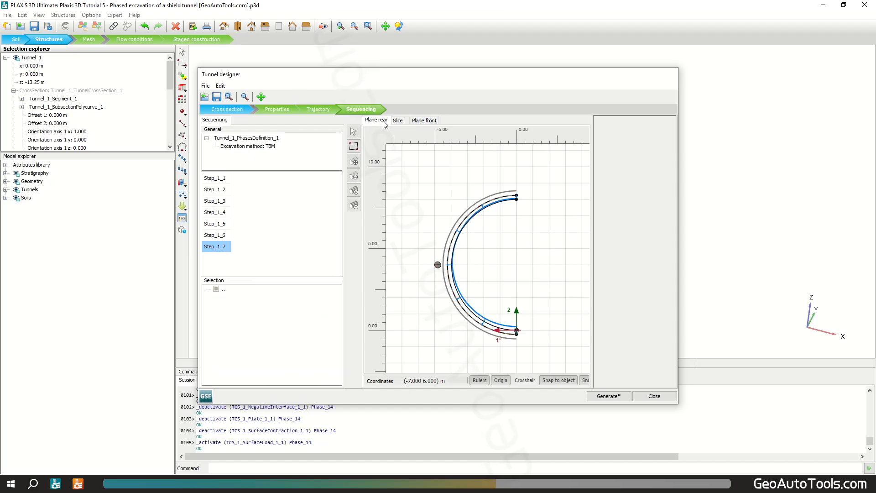
{"action": "left_click", "coordinate": [490, 205]}
{"action": "scroll", "coordinate": [488, 208], "scroll_direction": "up", "scroll_amount": 5}
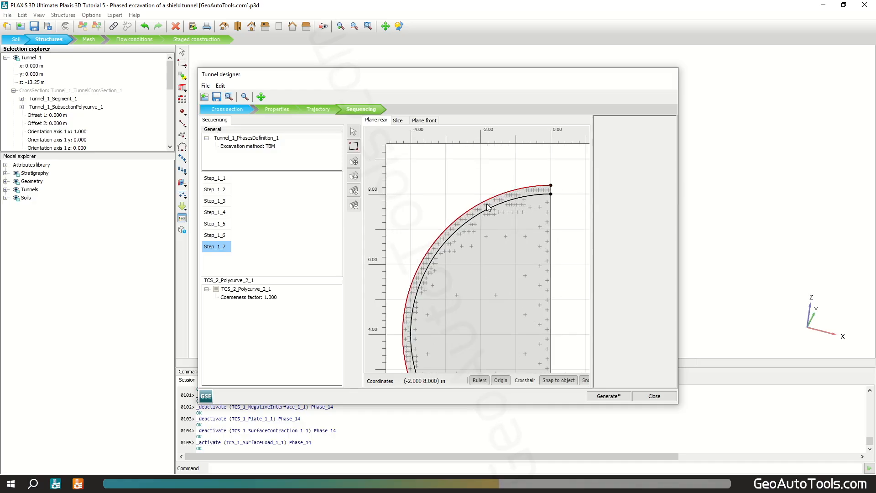
{"action": "left_click", "coordinate": [489, 209]}
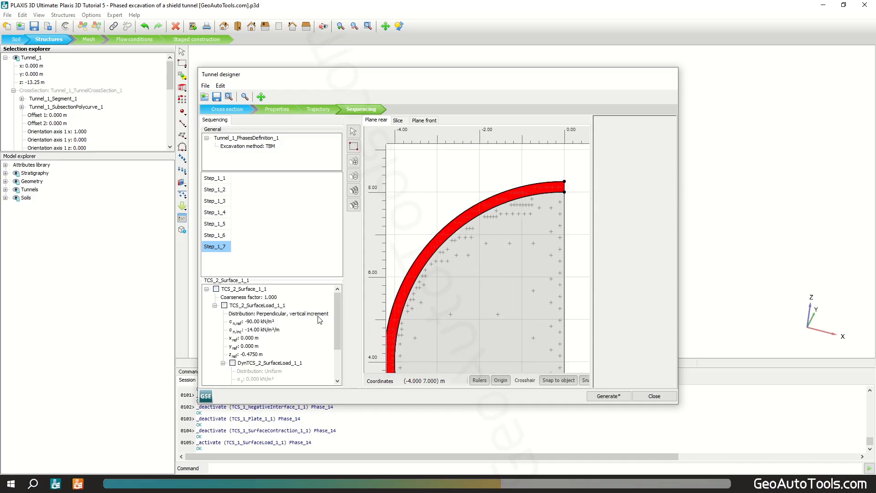
{"action": "left_click", "coordinate": [224, 306]}
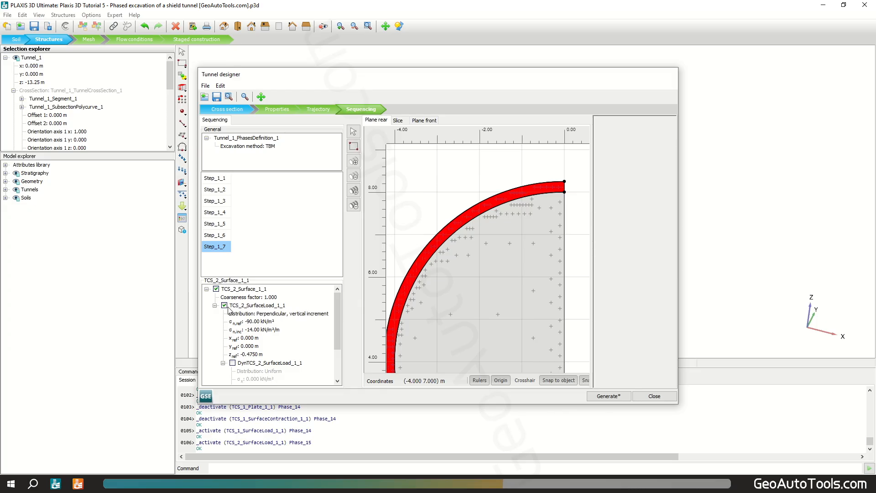
Step: Set the rear face load's distribution to Perpendicular with σn,ref of 635.4 kN/m²
{"action": "left_click", "coordinate": [291, 315]}
{"action": "left_click", "coordinate": [299, 315]}
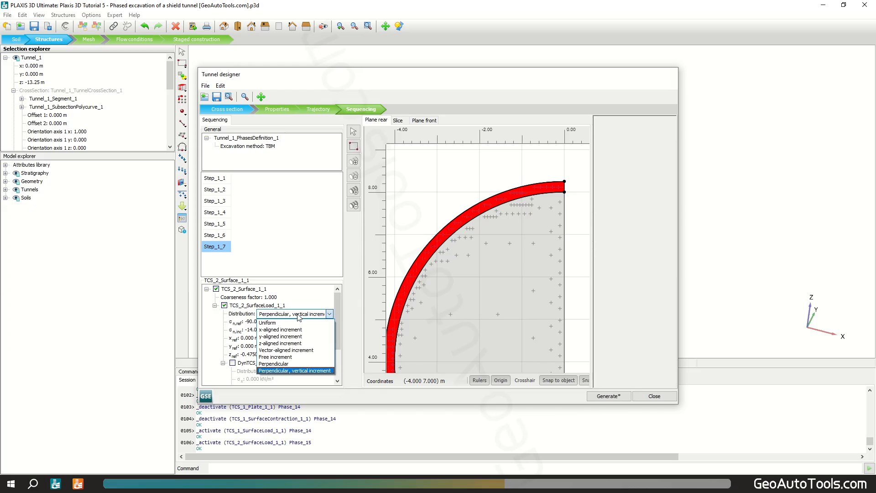
{"action": "left_click", "coordinate": [298, 364]}
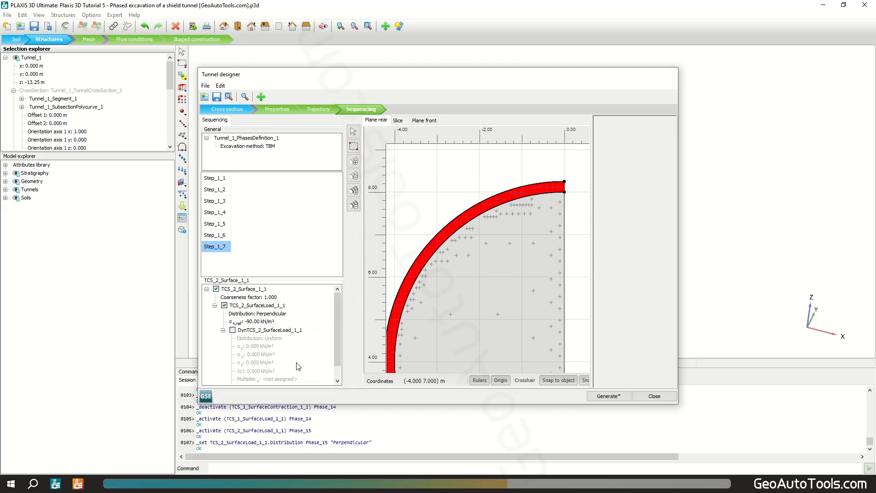
{"action": "left_click", "coordinate": [269, 323]}
{"action": "type", "text": "6"}
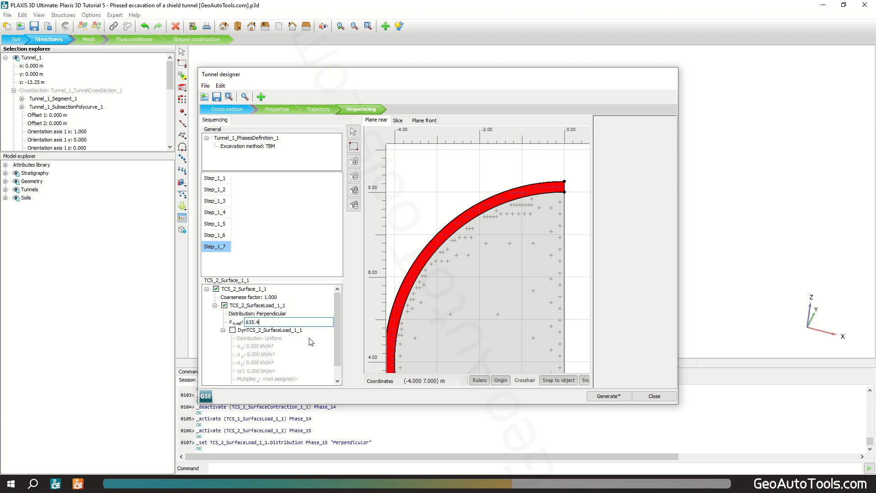
{"action": "type", "text": "35.4"}
{"action": "key", "text": "Return"}
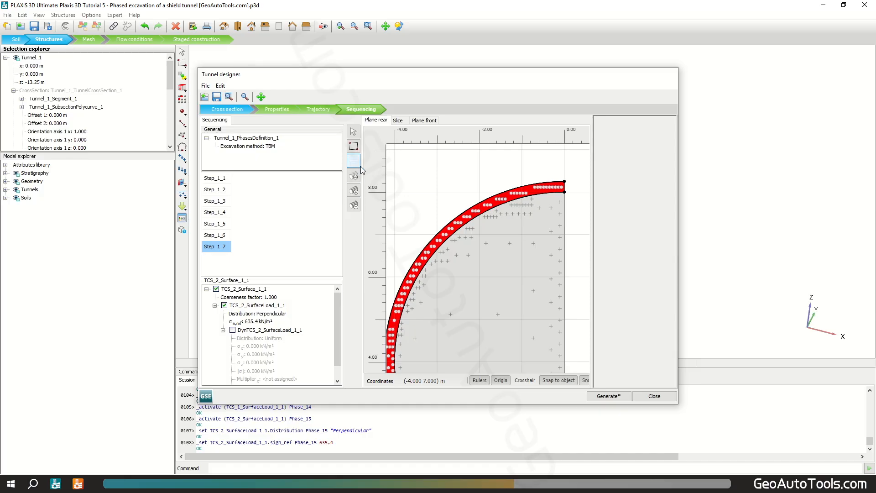
Step: Add an eighth phase step and, on the slice surface, deactivate the surface load and activate the negative interface
{"action": "left_click", "coordinate": [354, 162]}
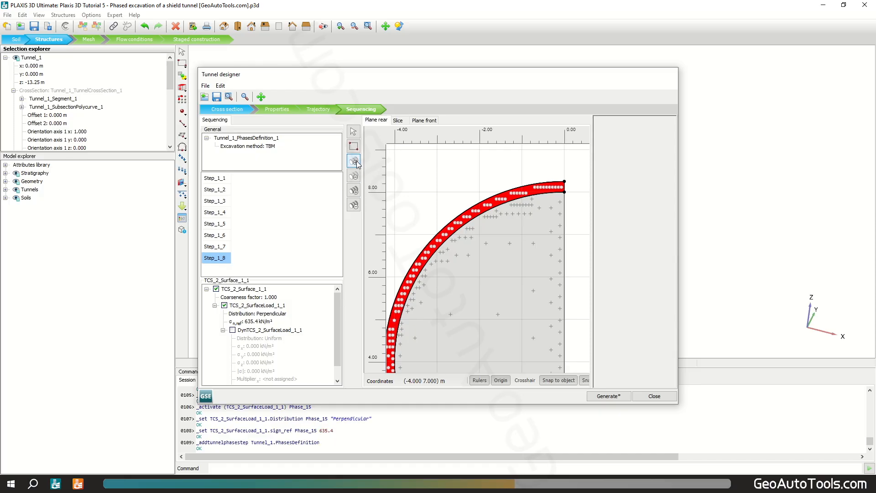
{"action": "left_click", "coordinate": [398, 120]}
{"action": "left_click", "coordinate": [479, 207]}
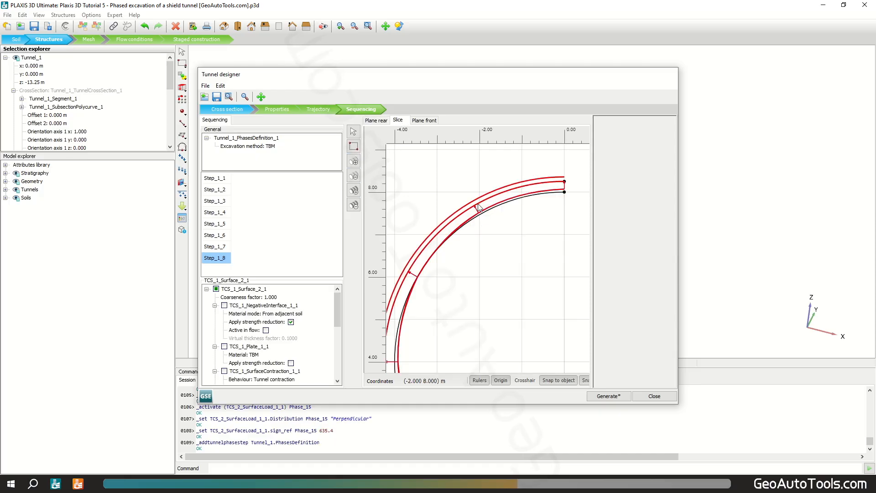
{"action": "scroll", "coordinate": [280, 310], "scroll_direction": "down", "scroll_amount": 3}
{"action": "scroll", "coordinate": [279, 311], "scroll_direction": "down", "scroll_amount": 2}
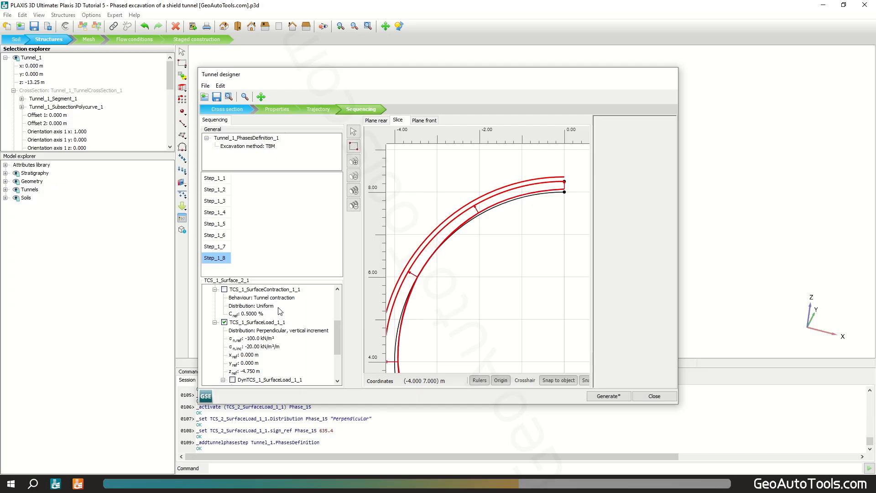
{"action": "left_click", "coordinate": [225, 322]}
{"action": "scroll", "coordinate": [240, 323], "scroll_direction": "up", "scroll_amount": 4}
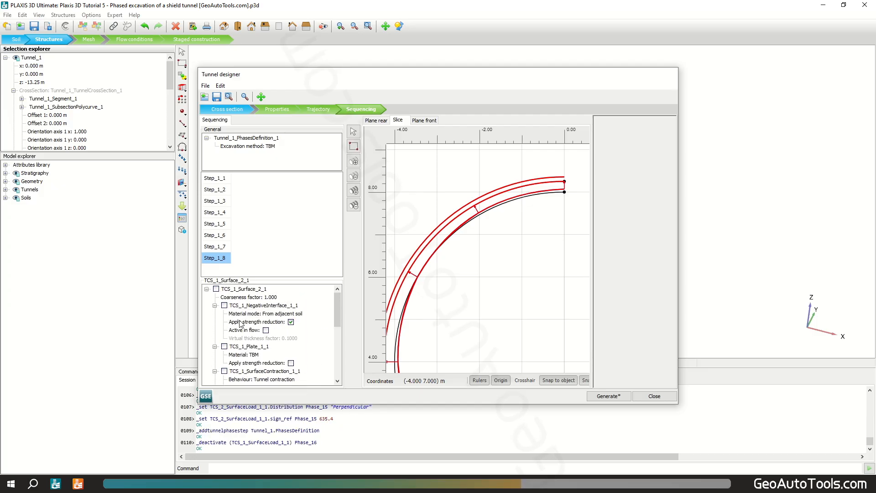
{"action": "left_click", "coordinate": [224, 306]}
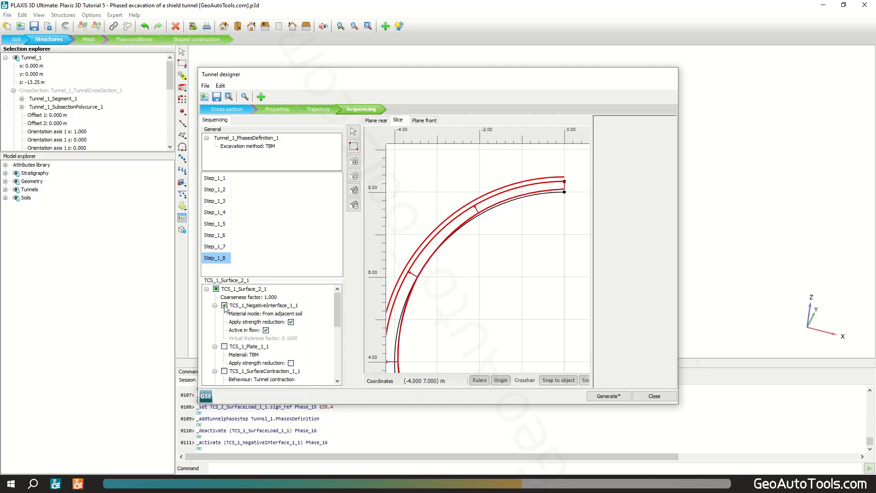
Step: Activate the slice's lining volume and assign it the GATs_Concrete material
{"action": "left_click", "coordinate": [454, 228]}
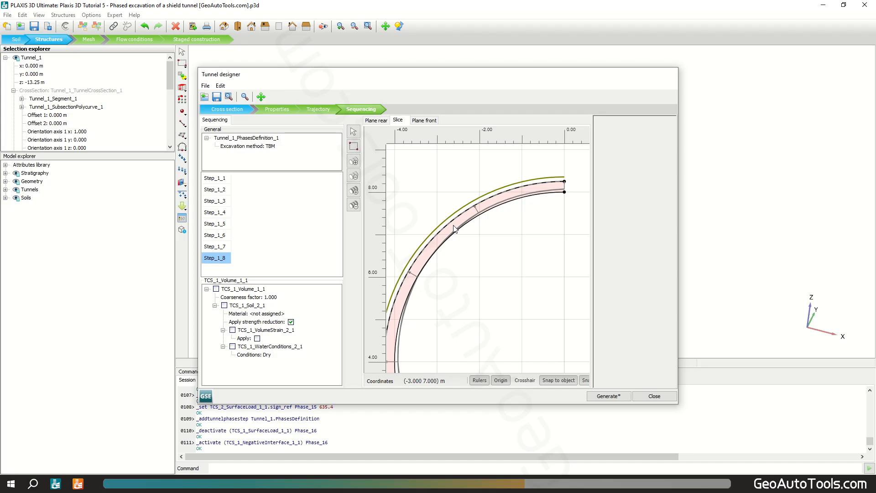
{"action": "right_click", "coordinate": [453, 228]}
{"action": "left_click", "coordinate": [502, 261]}
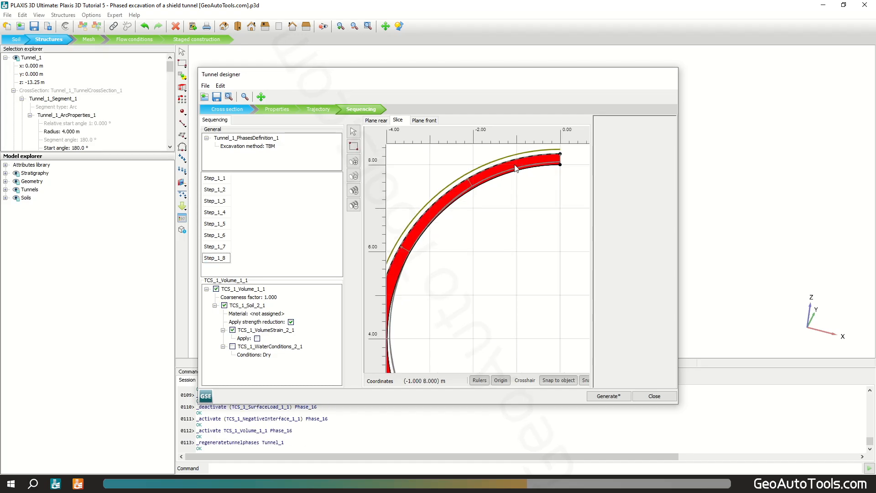
{"action": "scroll", "coordinate": [515, 165], "scroll_direction": "up", "scroll_amount": 3}
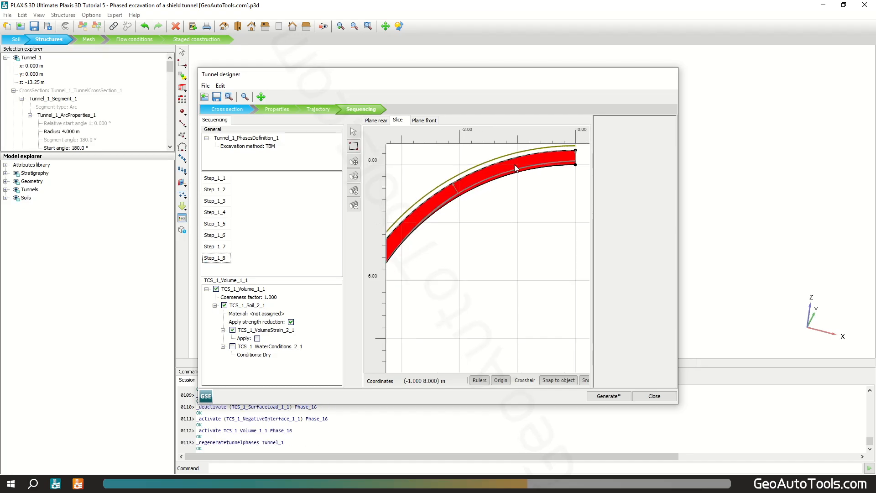
{"action": "left_click", "coordinate": [310, 313]}
{"action": "left_click", "coordinate": [310, 313]}
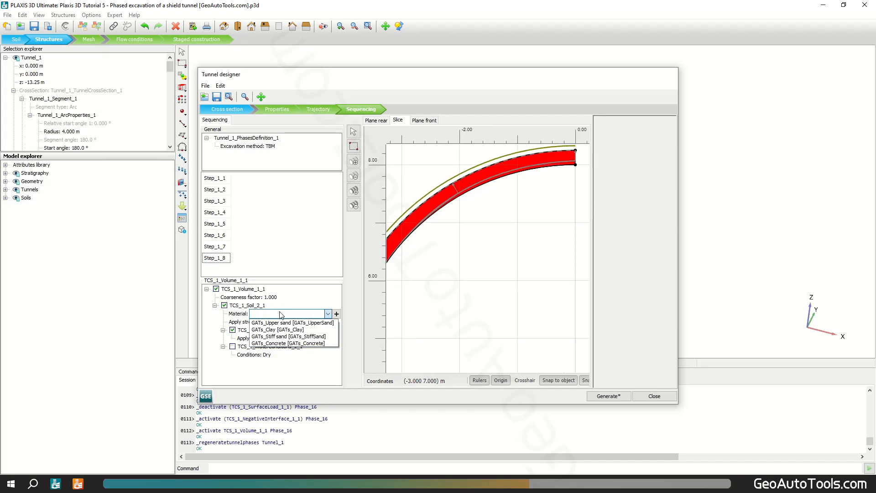
{"action": "left_click", "coordinate": [287, 343]}
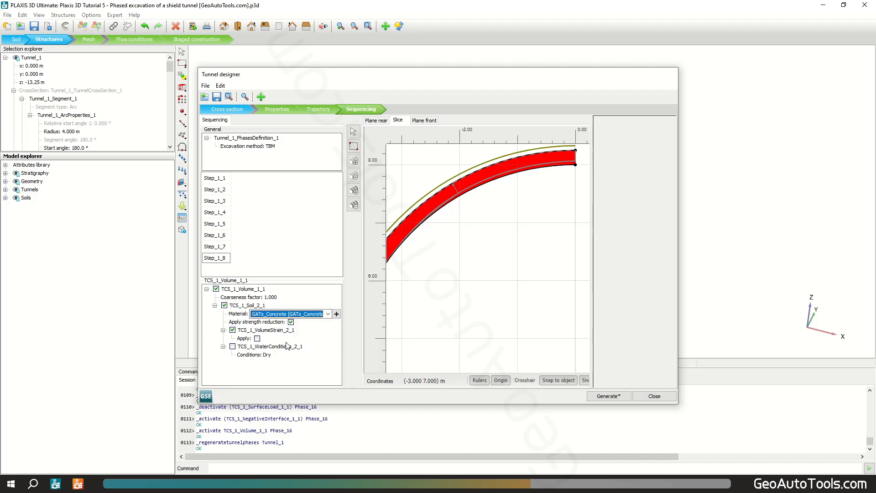
Step: Deactivate the surface load on the rear face plane surface
{"action": "left_click", "coordinate": [376, 120]}
{"action": "left_click", "coordinate": [433, 209]}
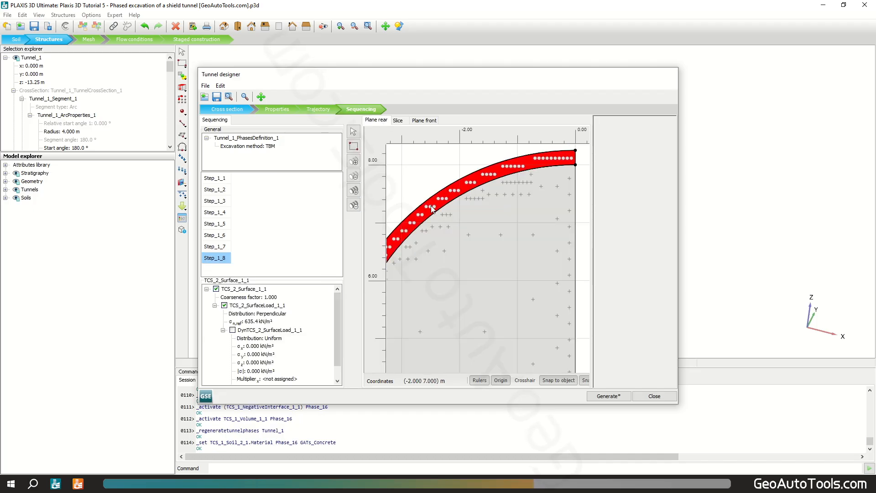
{"action": "left_click", "coordinate": [225, 306]}
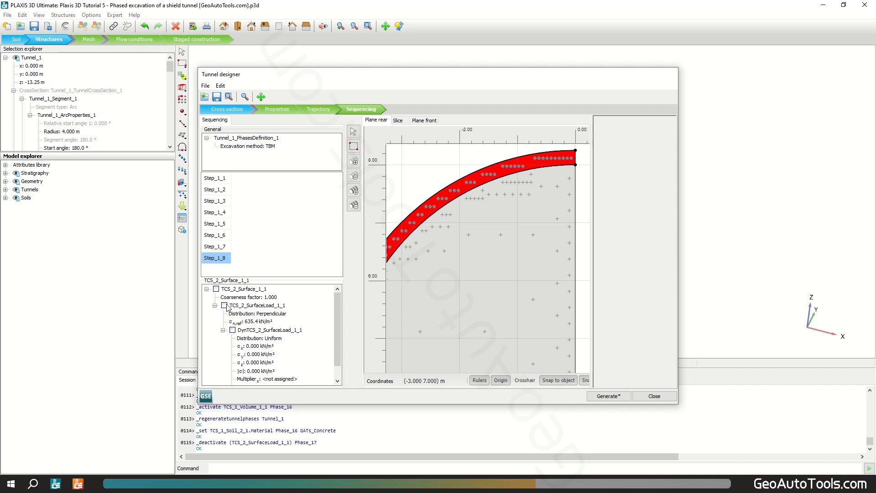
Step: Generate the tunnel and close the tunnel designer
{"action": "left_click", "coordinate": [609, 396]}
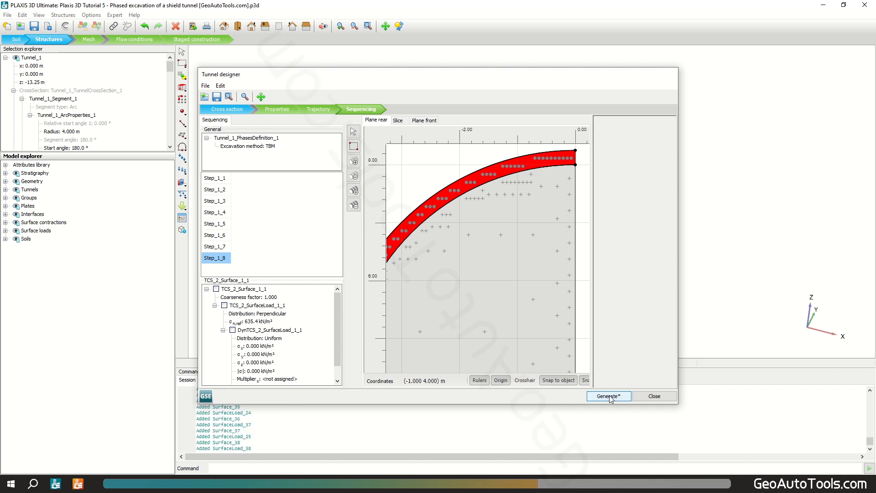
{"action": "left_click", "coordinate": [654, 396]}
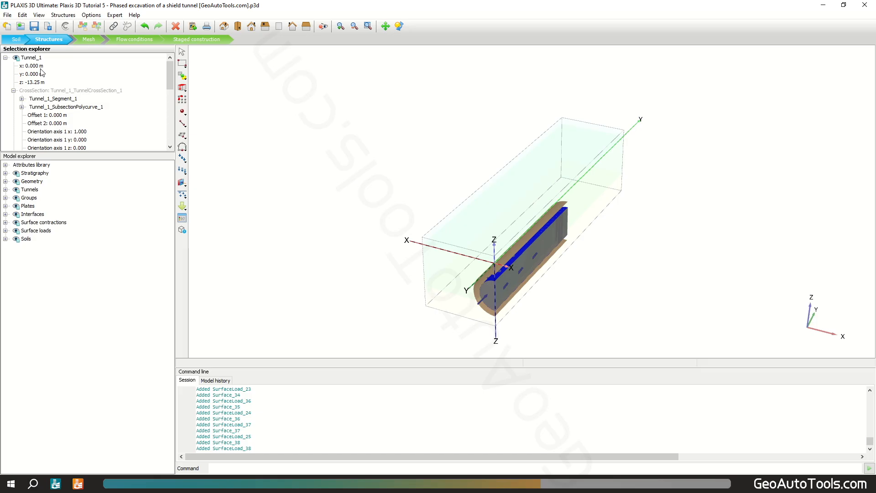
Step: Toggle the display of local axes on and off again
{"action": "left_click", "coordinate": [85, 16]}
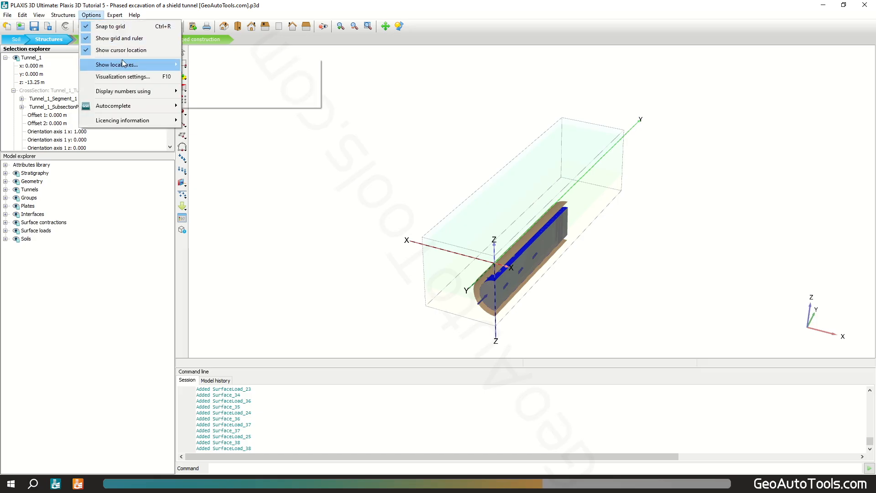
{"action": "mouse_move", "coordinate": [178, 67]}
{"action": "left_click", "coordinate": [244, 77]}
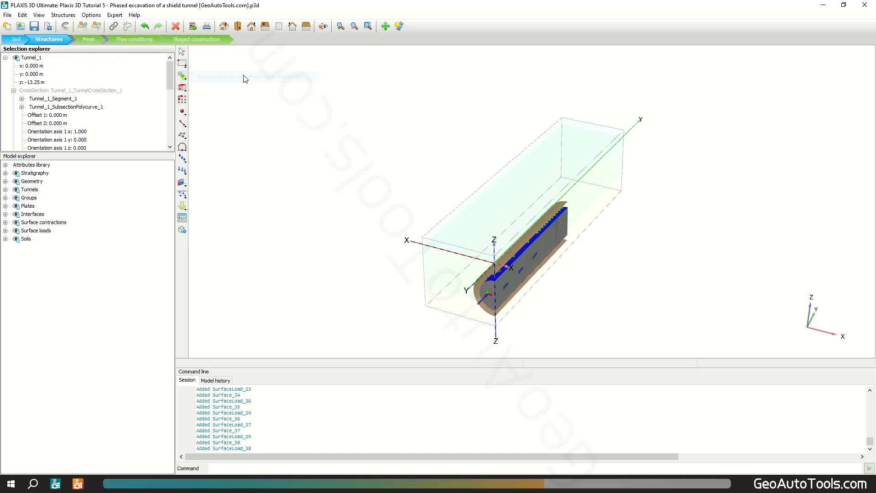
{"action": "left_click", "coordinate": [91, 15]}
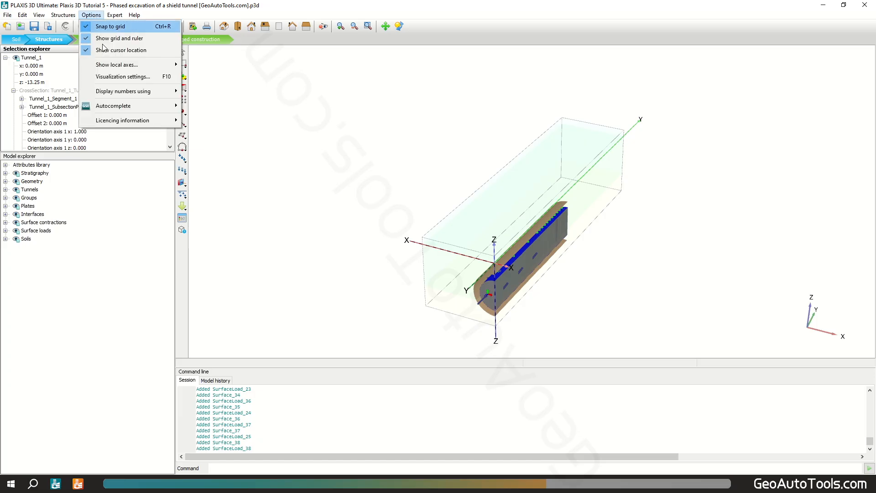
{"action": "left_click", "coordinate": [189, 78]}
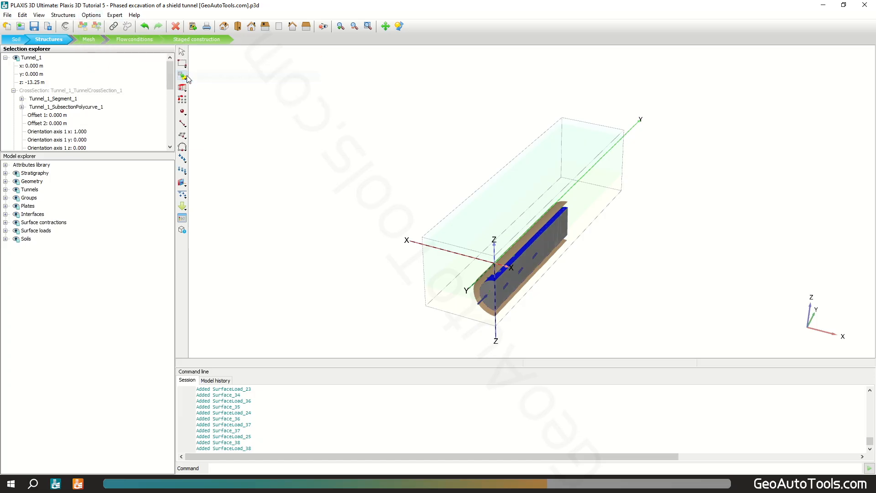
Step: Generate the mesh with the Medium element distribution and enhanced mesh refinements
{"action": "left_click", "coordinate": [89, 40]}
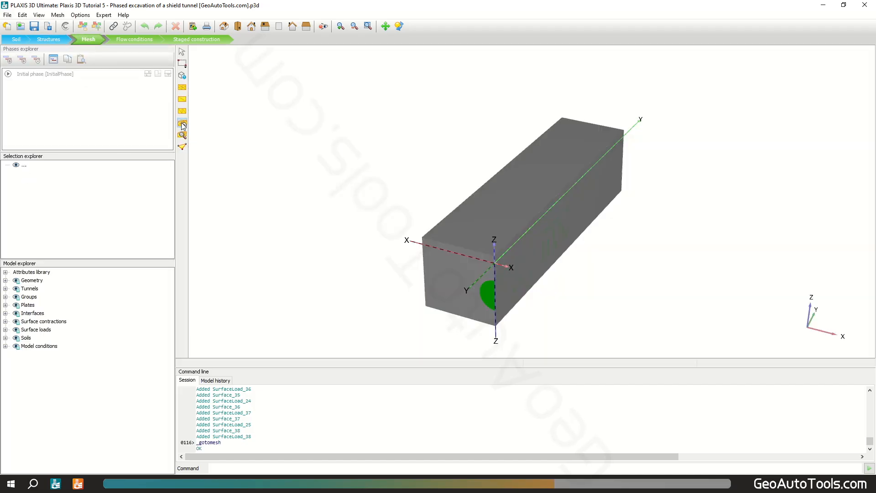
{"action": "left_click", "coordinate": [183, 125]}
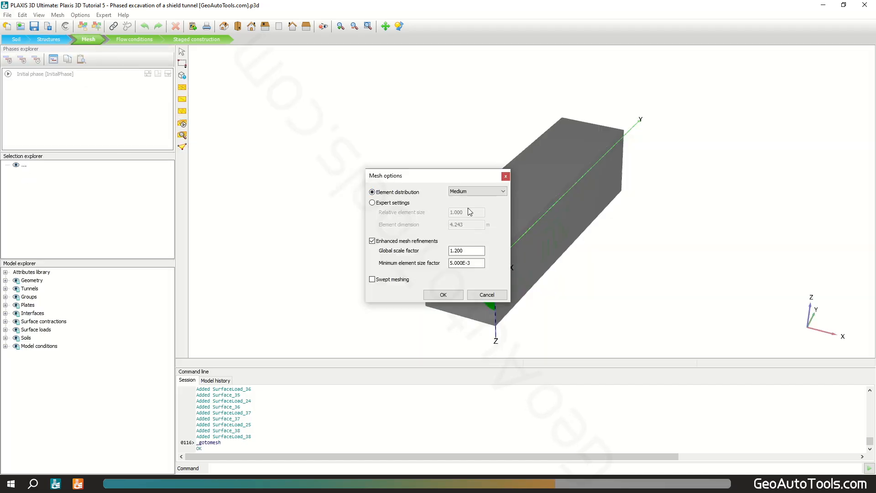
{"action": "left_click", "coordinate": [443, 294]}
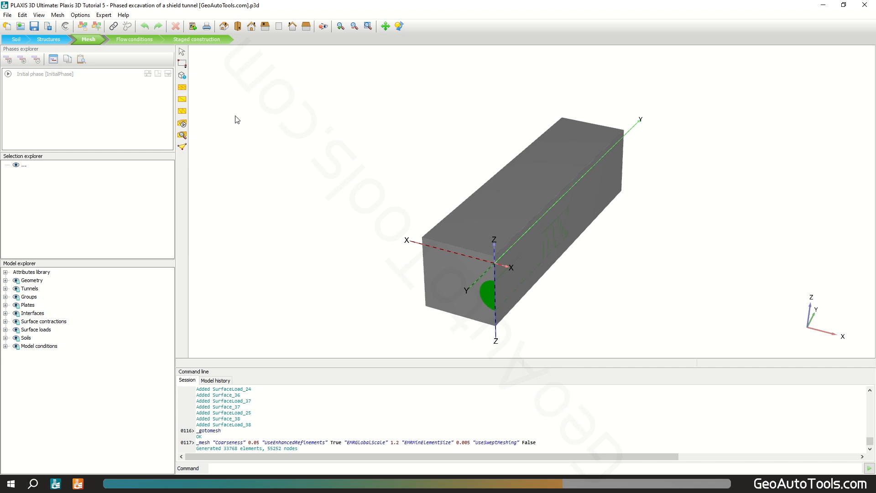
Step: Inspect the generated mesh in the output program and return to the input program
{"action": "left_click", "coordinate": [182, 134]}
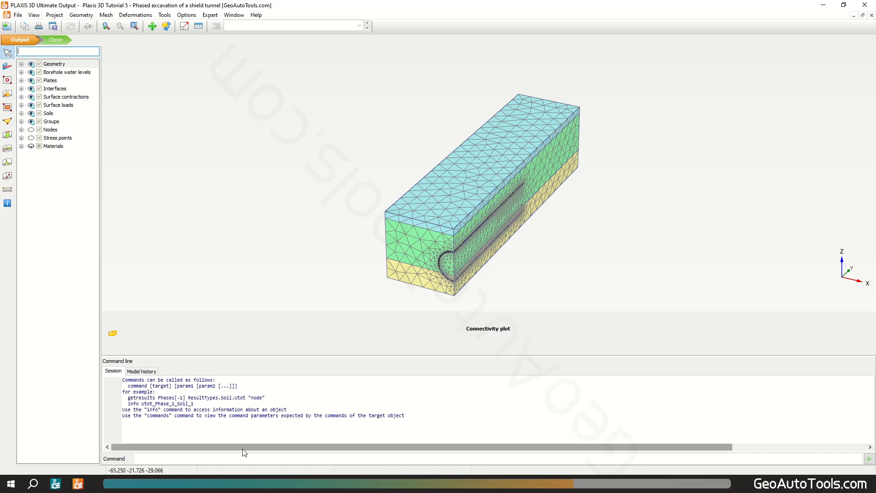
{"action": "left_click", "coordinate": [56, 484]}
Step: Add Phase_1 in staged construction and set Tunnel_1's advancement step to 7
{"action": "left_click", "coordinate": [203, 39]}
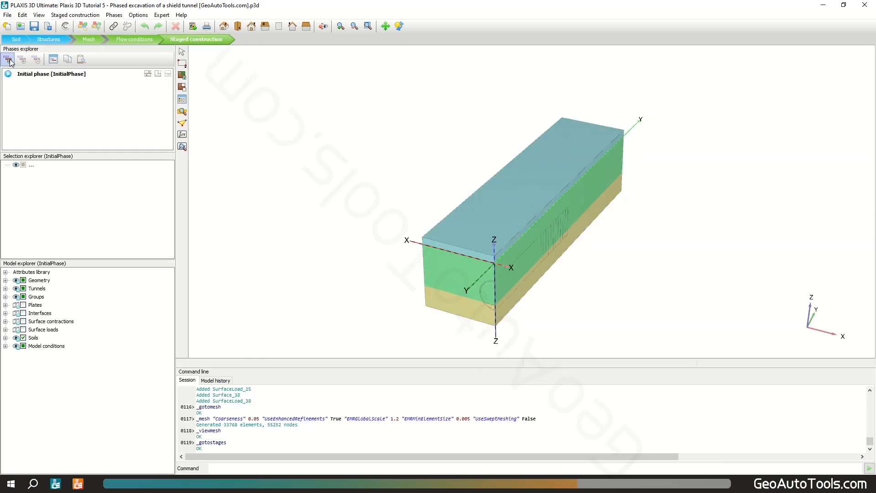
{"action": "left_click", "coordinate": [8, 60]}
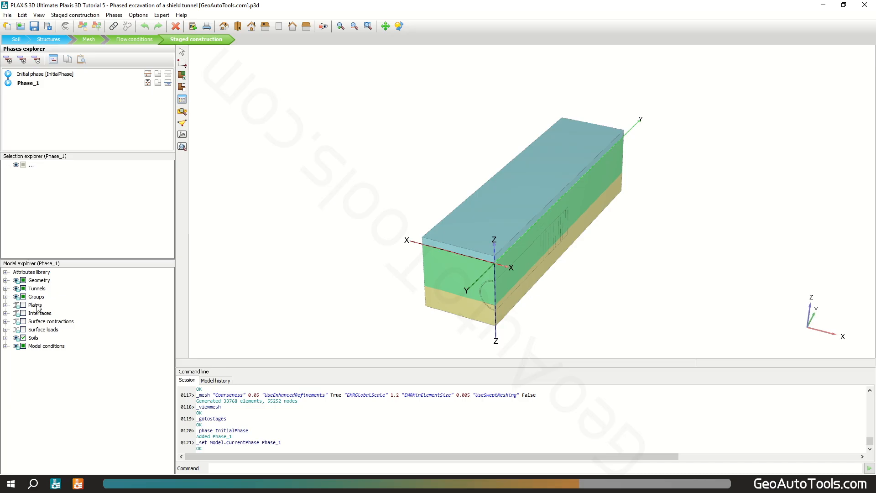
{"action": "left_click", "coordinate": [37, 289]}
{"action": "left_click", "coordinate": [5, 288]}
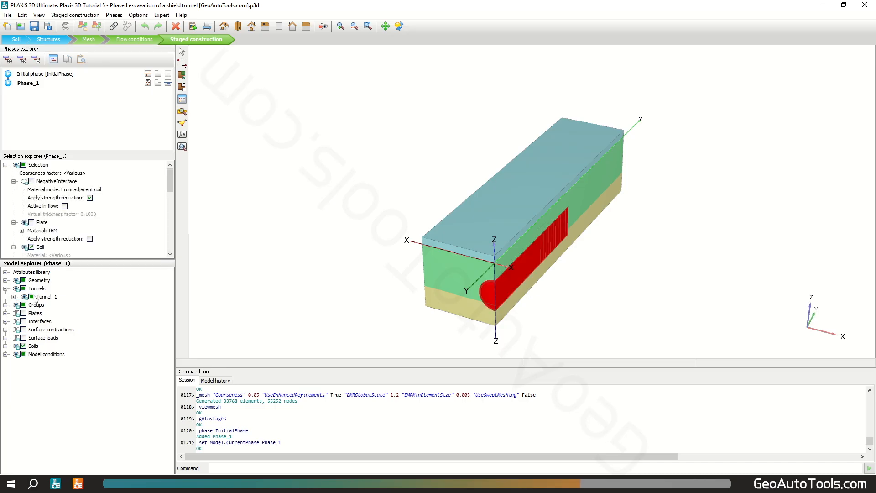
{"action": "left_click", "coordinate": [14, 296]}
{"action": "scroll", "coordinate": [69, 308], "scroll_direction": "down", "scroll_amount": 20}
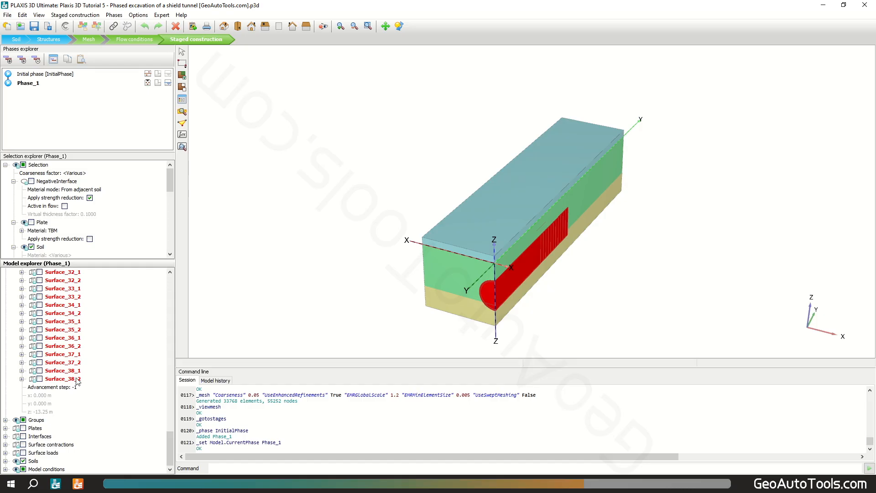
{"action": "left_click", "coordinate": [75, 387]}
{"action": "key", "text": "Return"}
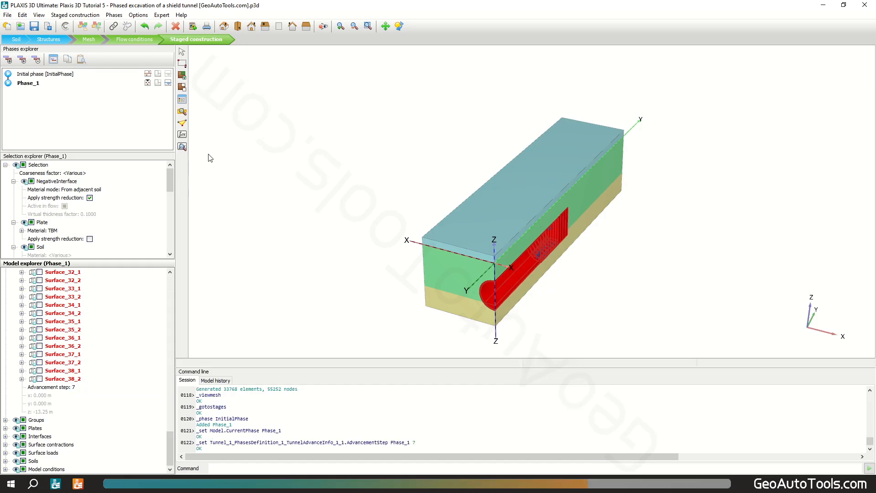
Step: Deactivate the soil volumes inside the tunnel at the model's front face
{"action": "left_click", "coordinate": [182, 50]}
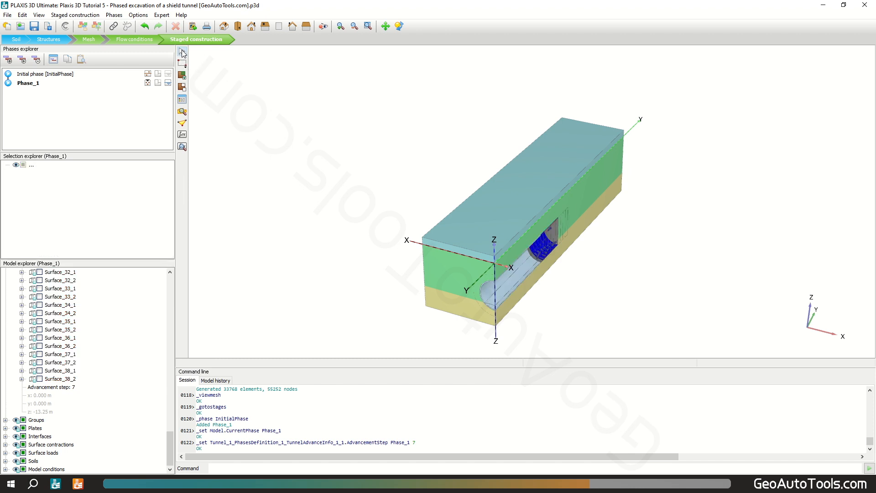
{"action": "middle_click_drag", "start_coordinate": [543, 222], "coordinate": [543, 211]}
{"action": "left_click", "coordinate": [507, 285]}
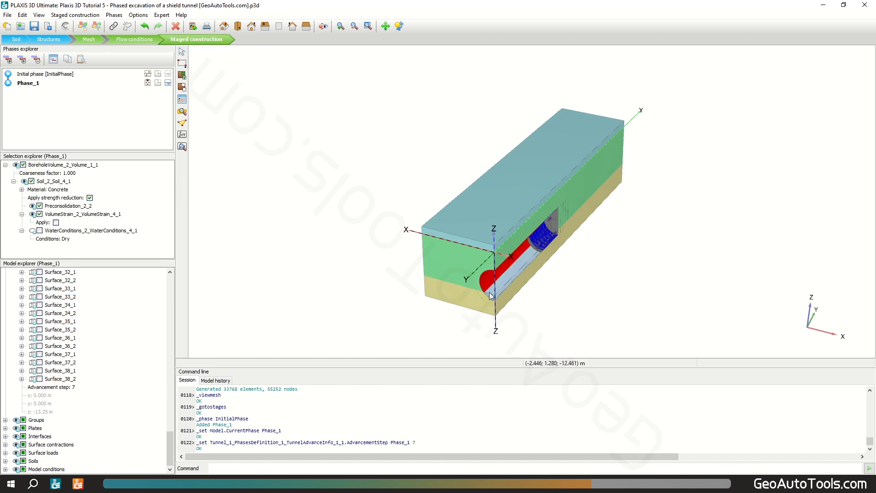
{"action": "left_click", "coordinate": [487, 283]}
{"action": "right_click", "coordinate": [485, 278]}
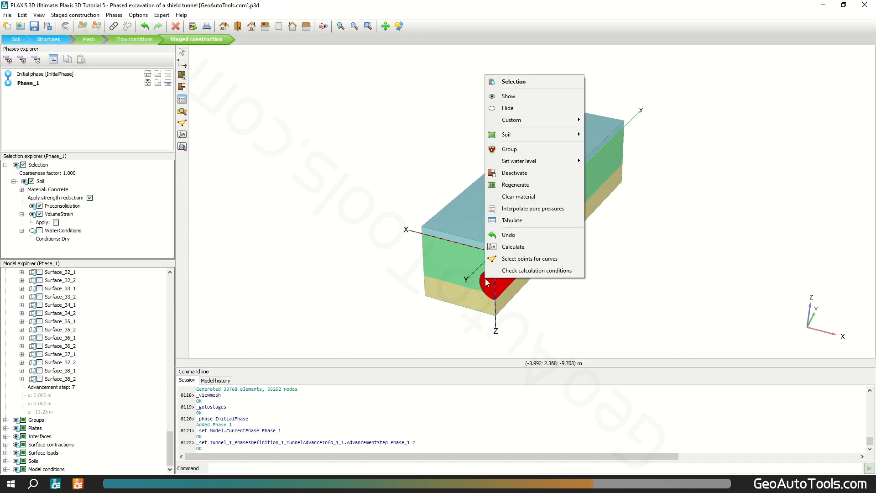
{"action": "left_click", "coordinate": [534, 177]}
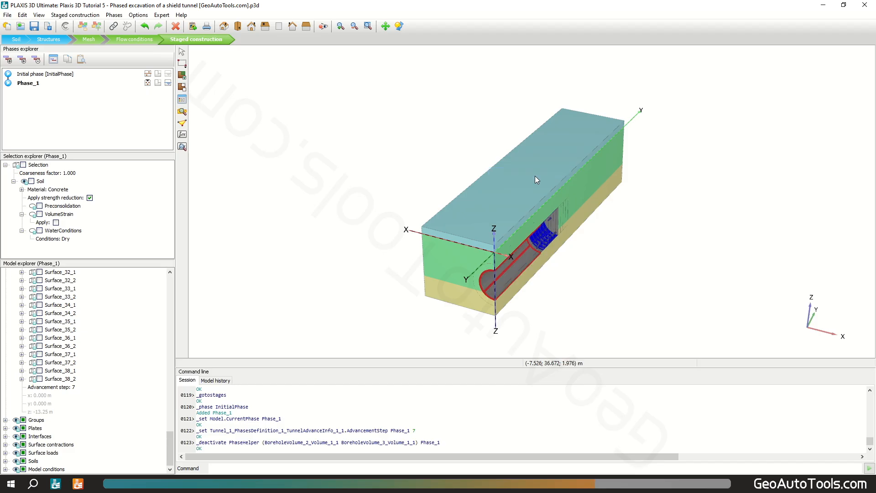
Step: Activate the shield plates and the surface contraction of the selected tunnel segment in Phase_1
{"action": "left_click", "coordinate": [486, 281]}
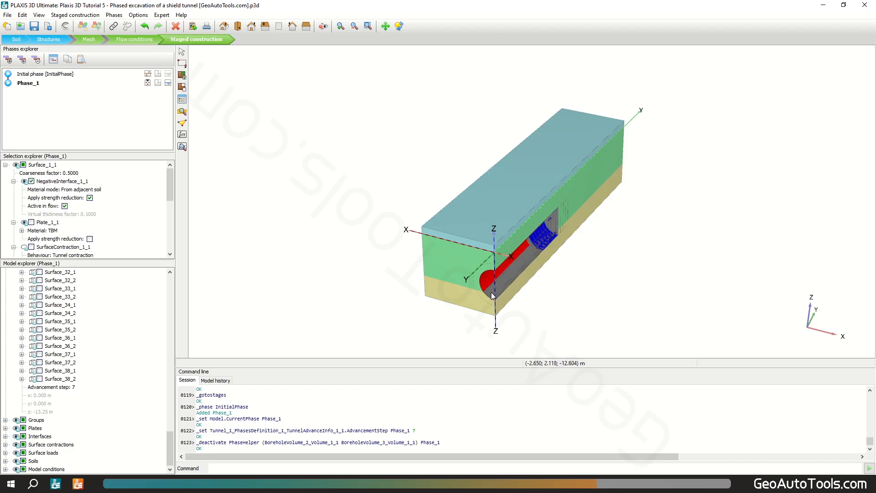
{"action": "left_click", "coordinate": [485, 281], "text": "ctrl"}
{"action": "right_click", "coordinate": [485, 280]}
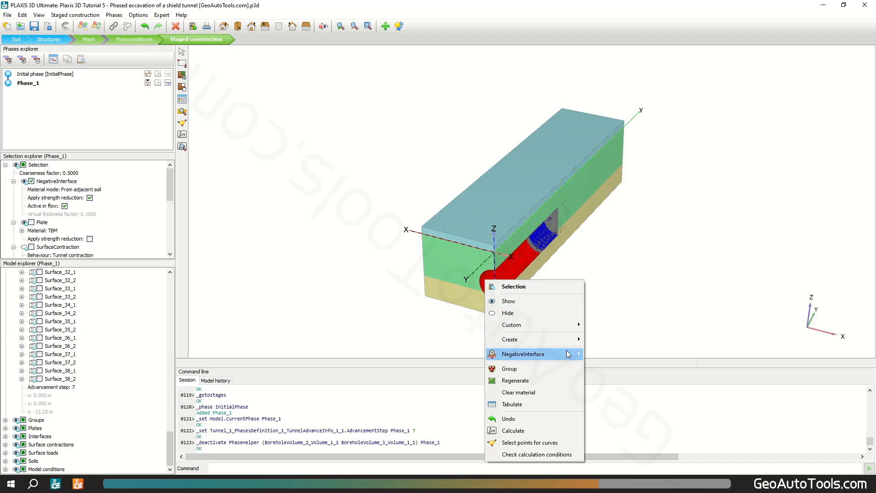
{"action": "left_click", "coordinate": [32, 222]}
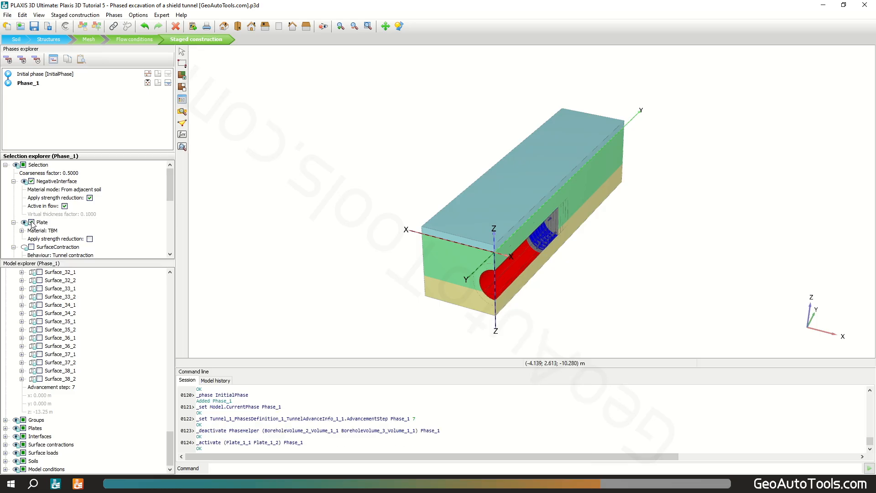
{"action": "left_click_drag", "start_coordinate": [173, 186], "coordinate": [171, 201]}
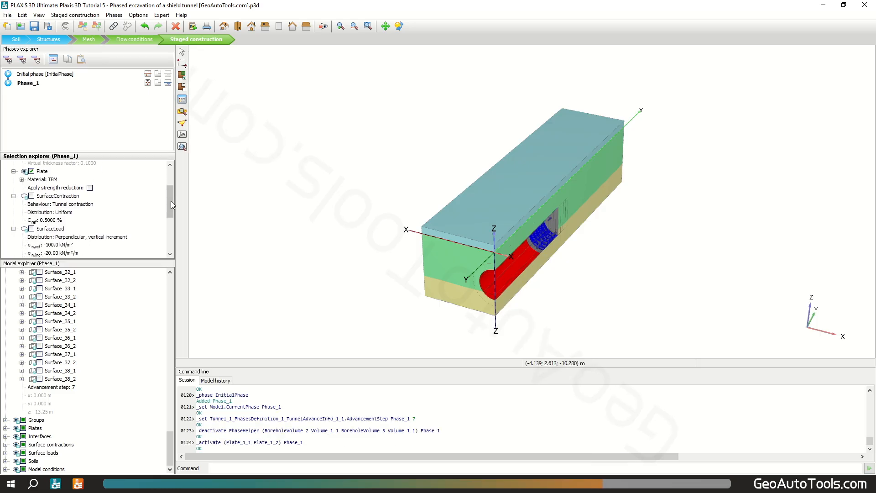
{"action": "left_click", "coordinate": [32, 196]}
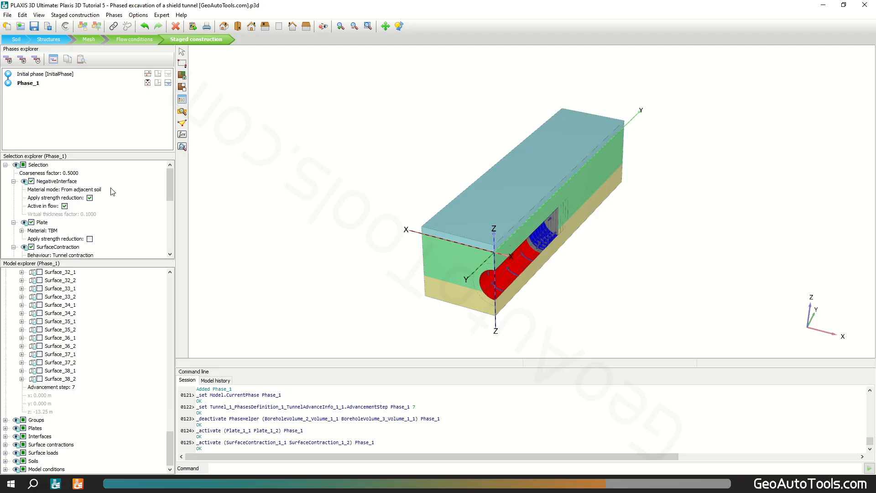
Step: Deactivate the two face-pressure surface loads at the earlier tunnel face position in Phase_1
{"action": "left_click", "coordinate": [534, 207]}
{"action": "middle_click_drag", "start_coordinate": [523, 227], "coordinate": [482, 174]}
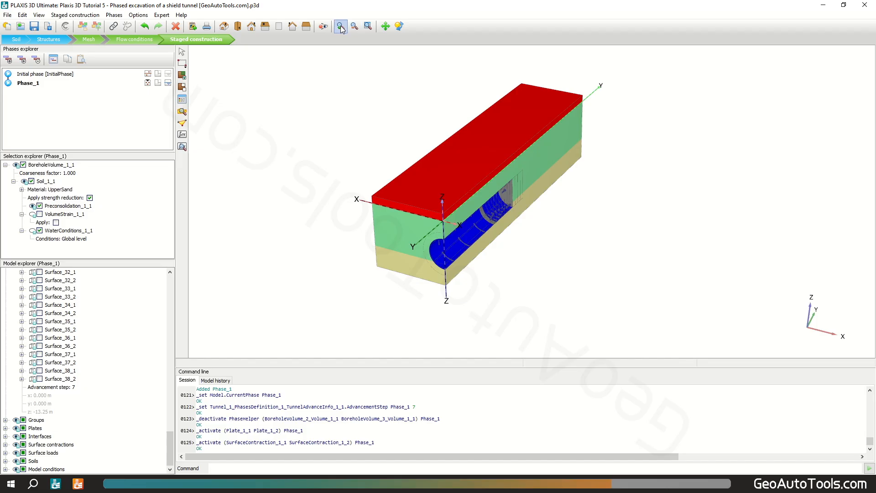
{"action": "scroll", "coordinate": [485, 215], "scroll_direction": "up", "scroll_amount": 1}
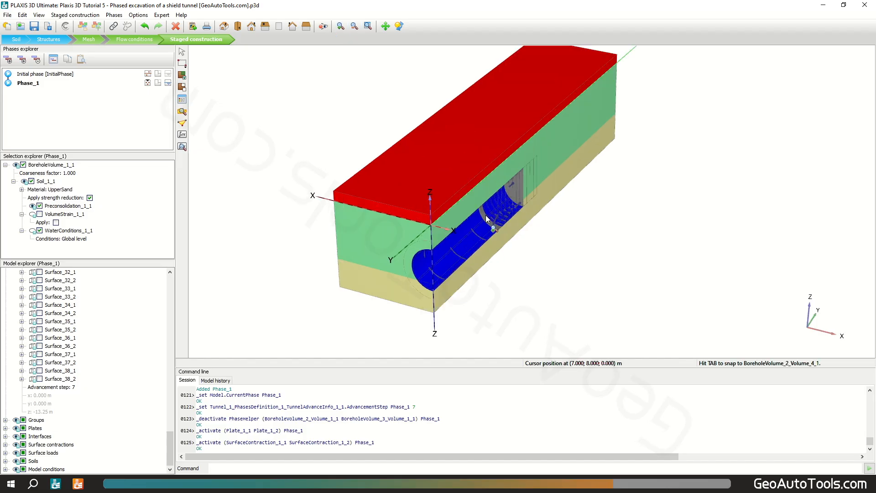
{"action": "scroll", "coordinate": [488, 221], "scroll_direction": "up", "scroll_amount": 2}
{"action": "scroll", "coordinate": [488, 221], "scroll_direction": "up", "scroll_amount": 1}
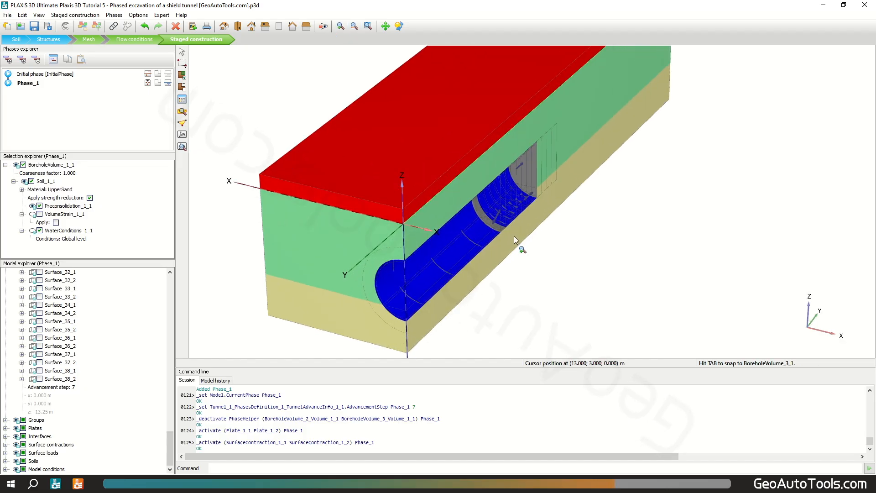
{"action": "scroll", "coordinate": [482, 215], "scroll_direction": "up", "scroll_amount": 3}
{"action": "scroll", "coordinate": [483, 215], "scroll_direction": "up", "scroll_amount": 4}
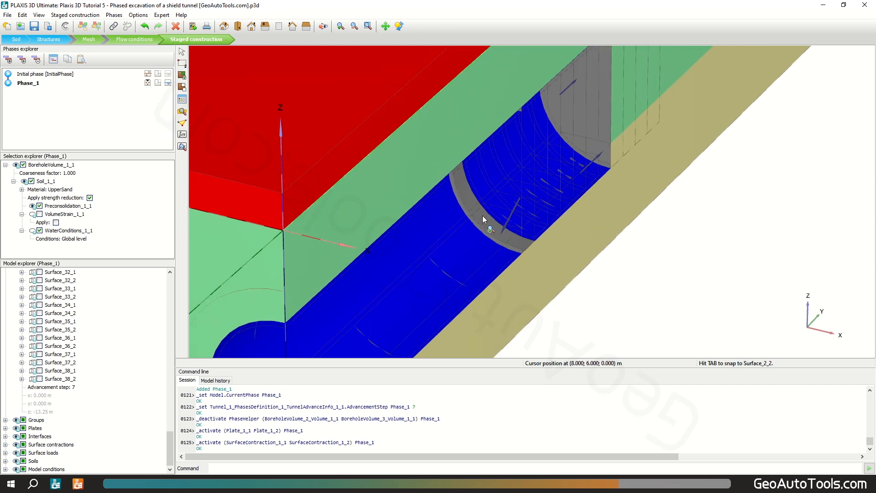
{"action": "left_click", "coordinate": [182, 53]}
{"action": "left_click", "coordinate": [458, 201]}
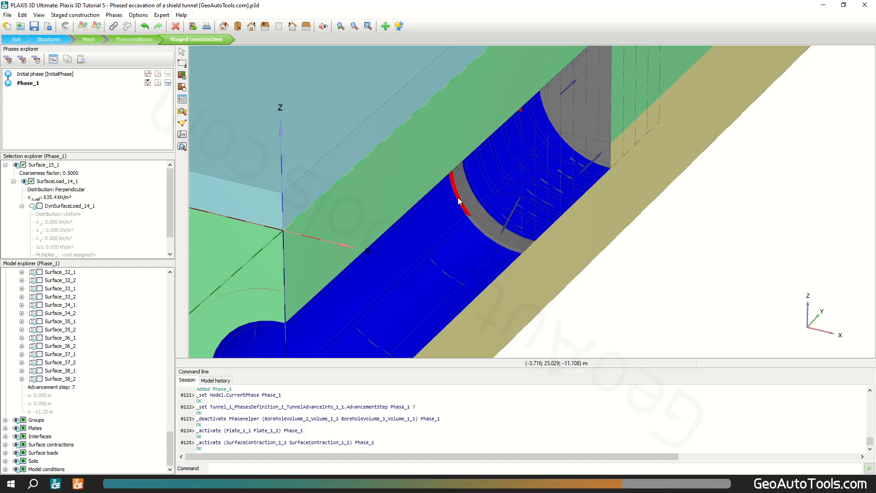
{"action": "left_click", "coordinate": [489, 239], "text": "ctrl"}
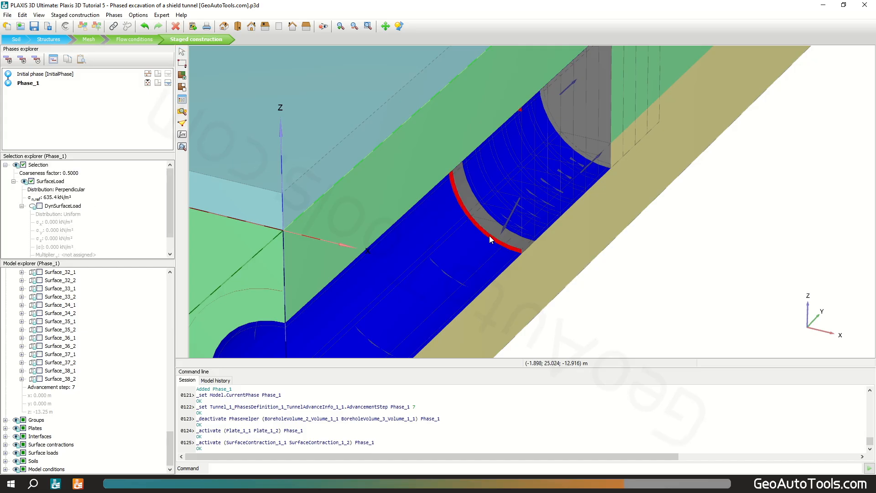
{"action": "left_click", "coordinate": [31, 181]}
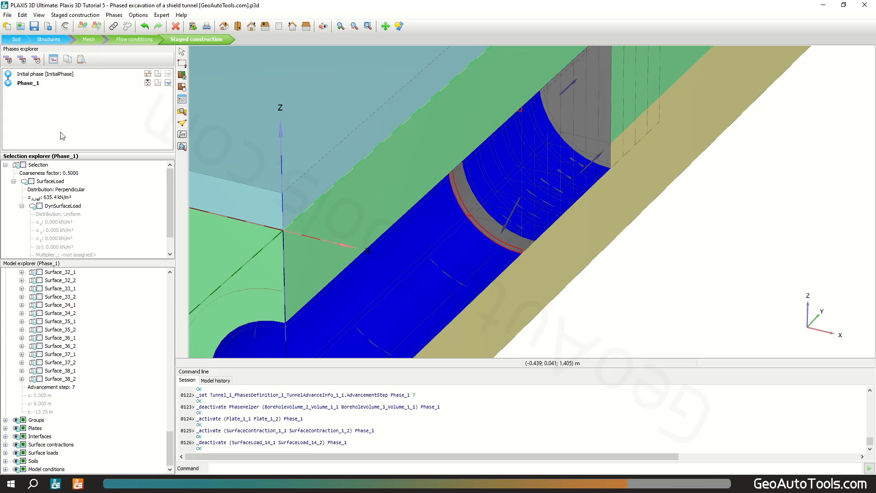
Step: Preview Phase_1 in the output program and examine it from the right-side viewpoint
{"action": "left_click", "coordinate": [183, 113]}
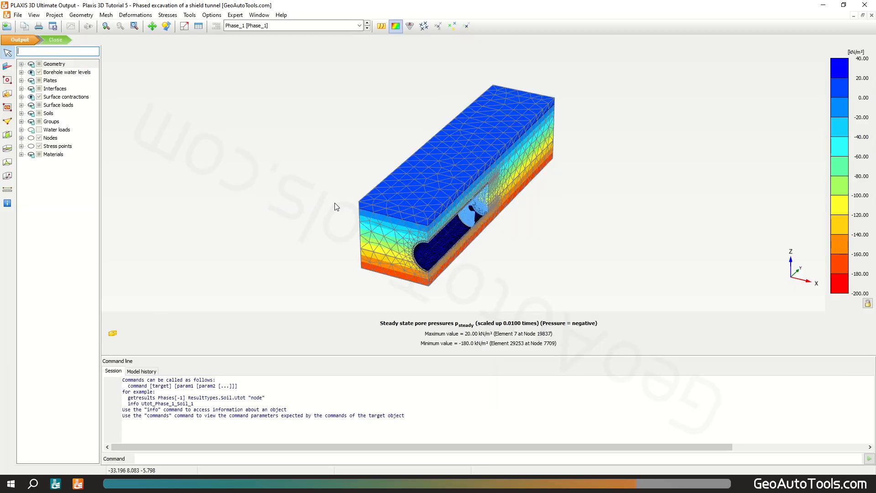
{"action": "middle_click_drag", "start_coordinate": [397, 240], "coordinate": [288, 229]}
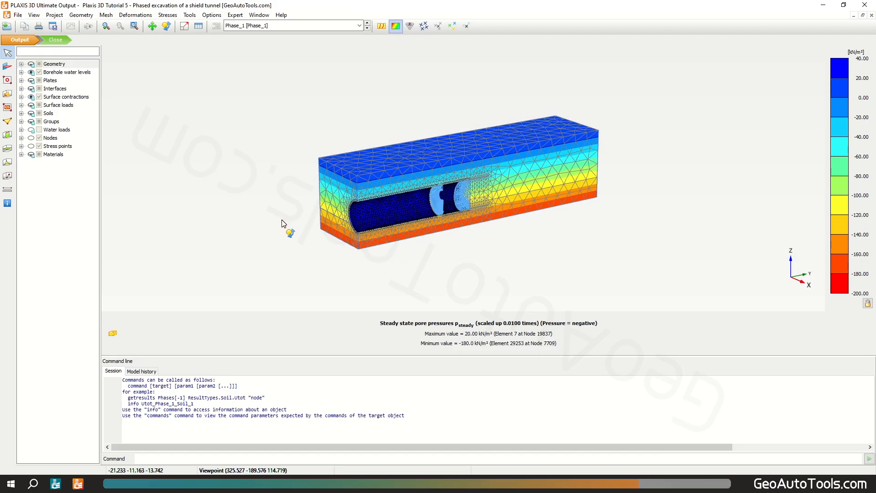
{"action": "left_click", "coordinate": [34, 14]}
{"action": "left_click", "coordinate": [56, 49]}
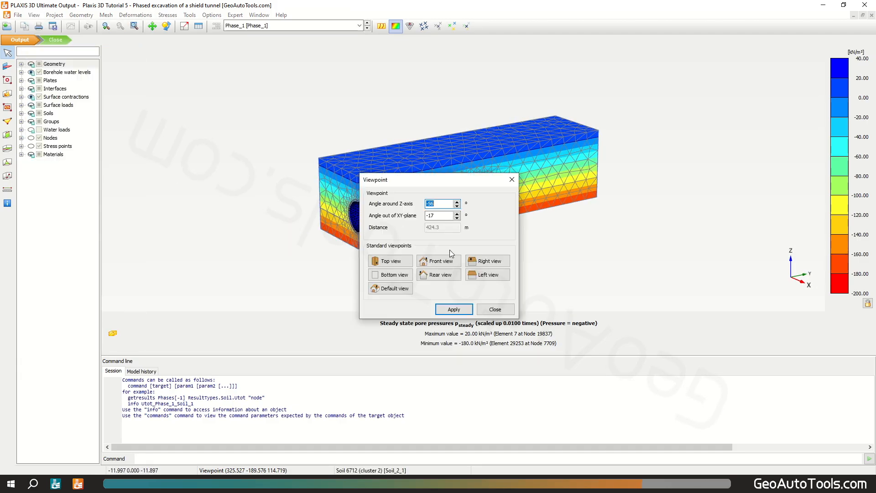
{"action": "left_click", "coordinate": [488, 261]}
{"action": "left_click", "coordinate": [495, 309]}
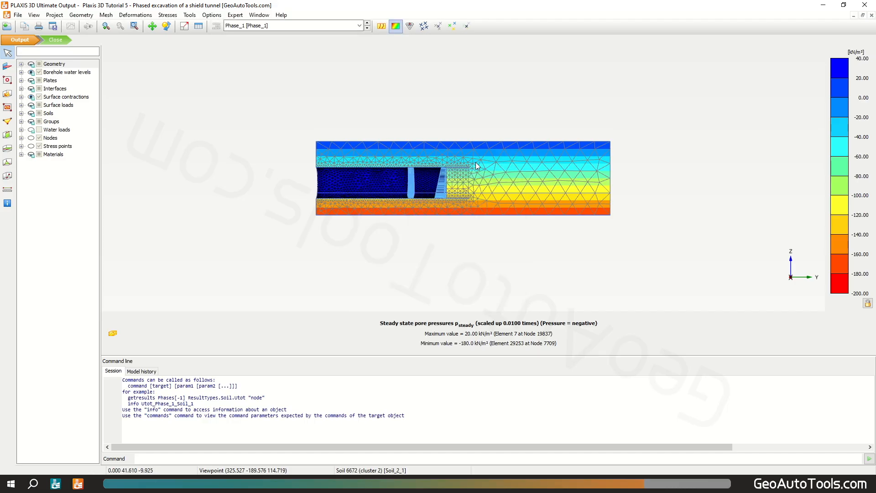
{"action": "scroll", "coordinate": [477, 165], "scroll_direction": "up", "scroll_amount": 2}
{"action": "scroll", "coordinate": [422, 178], "scroll_direction": "up", "scroll_amount": 2}
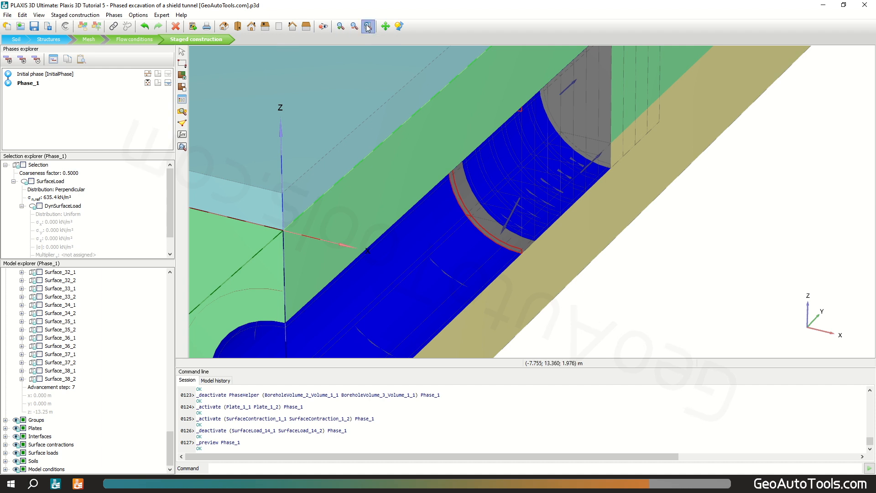
{"action": "left_click", "coordinate": [368, 27]}
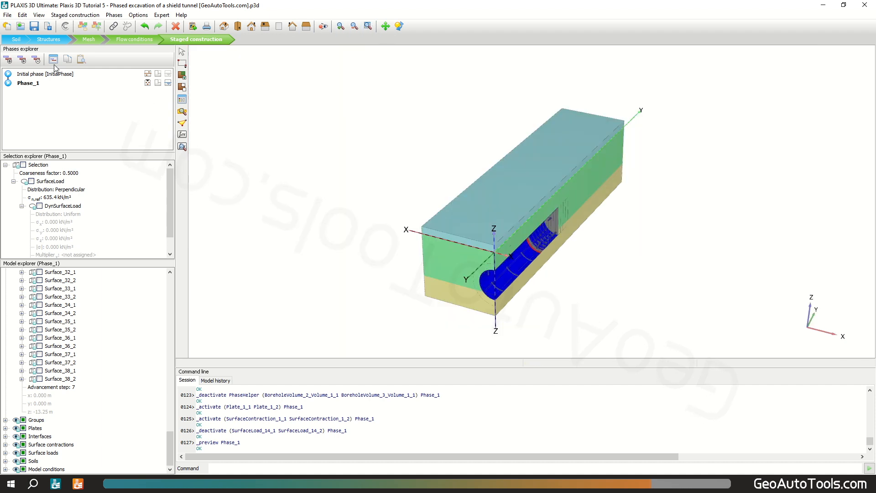
Step: Add Phase_2 and set its tunnel advancement step to 8
{"action": "left_click", "coordinate": [8, 60]}
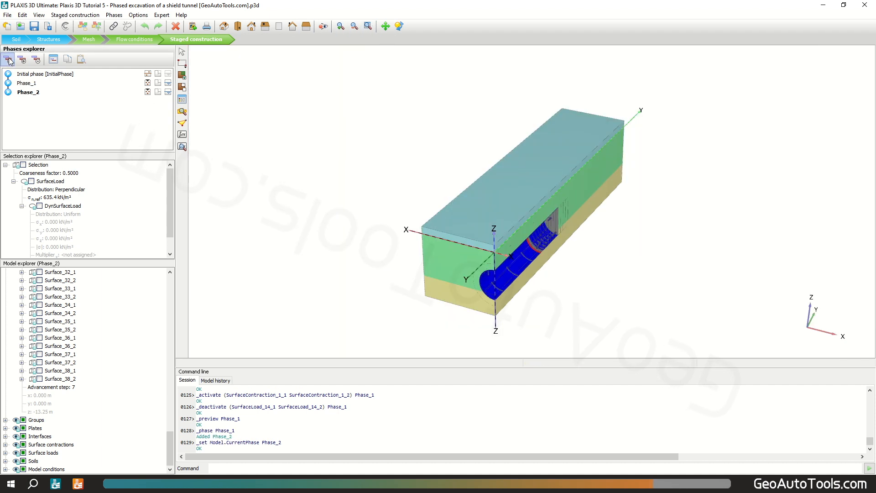
{"action": "left_click", "coordinate": [264, 26]}
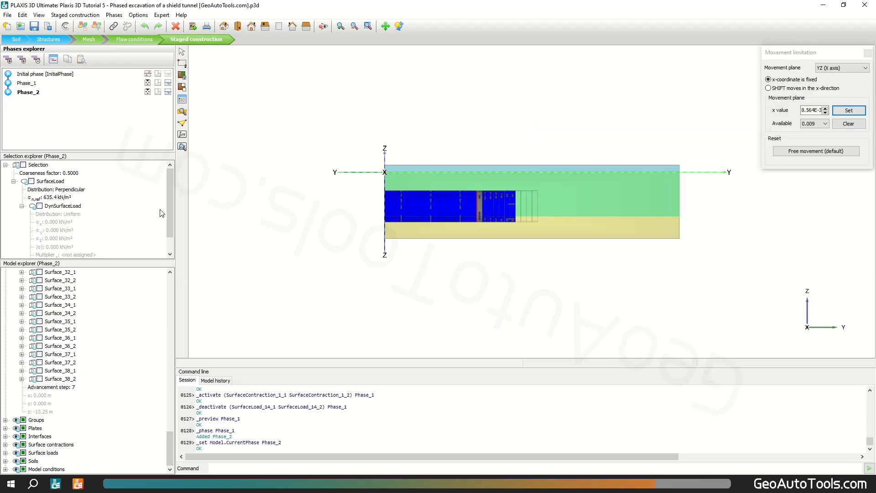
{"action": "left_click", "coordinate": [72, 388]}
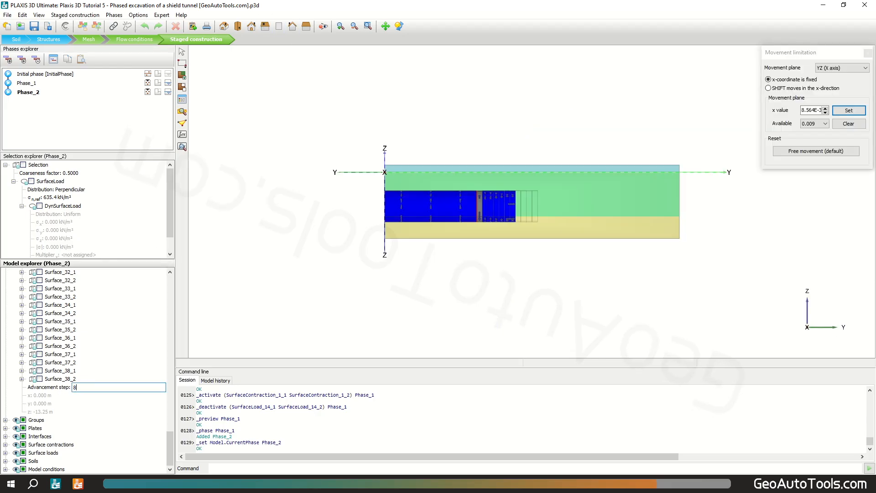
{"action": "type", "text": "8"}
{"action": "key", "text": "Return"}
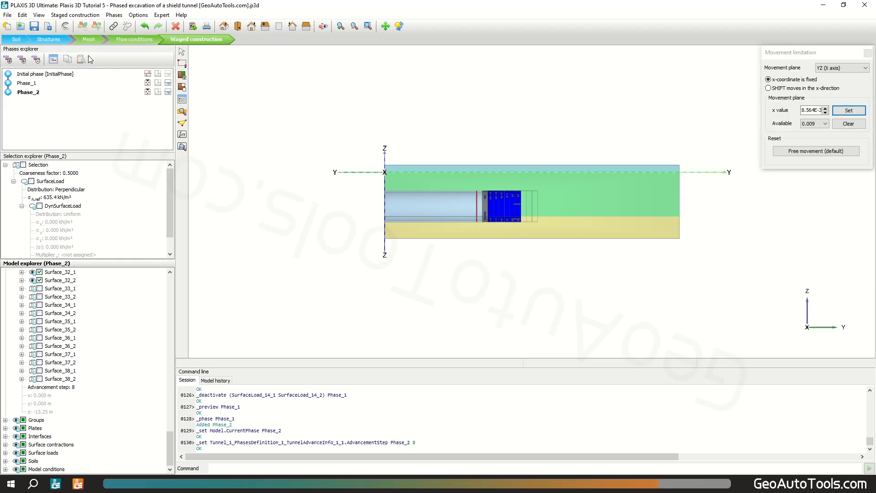
Step: Add Phase_3 and set its tunnel advancement step to 9
{"action": "left_click", "coordinate": [8, 59]}
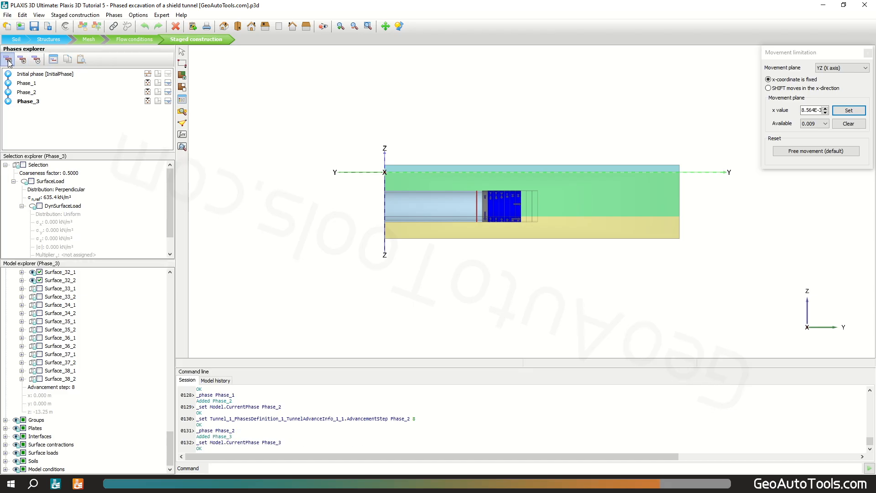
{"action": "left_click", "coordinate": [74, 386]}
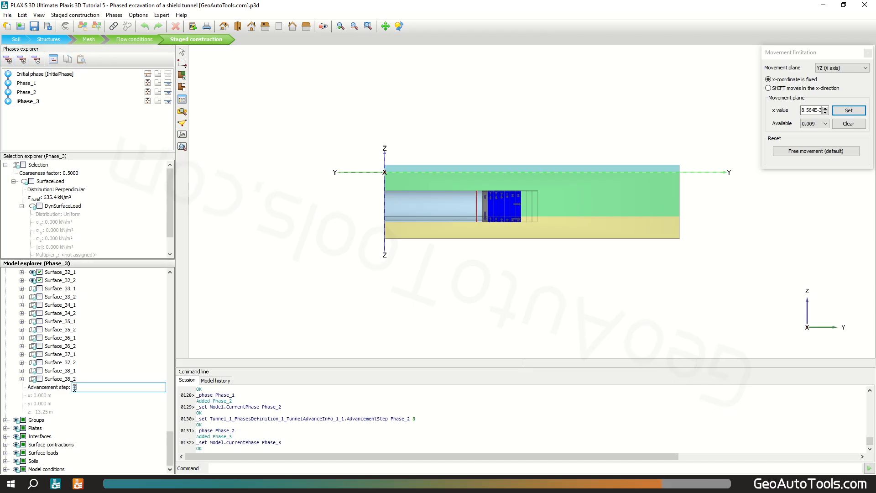
{"action": "key", "text": "Return"}
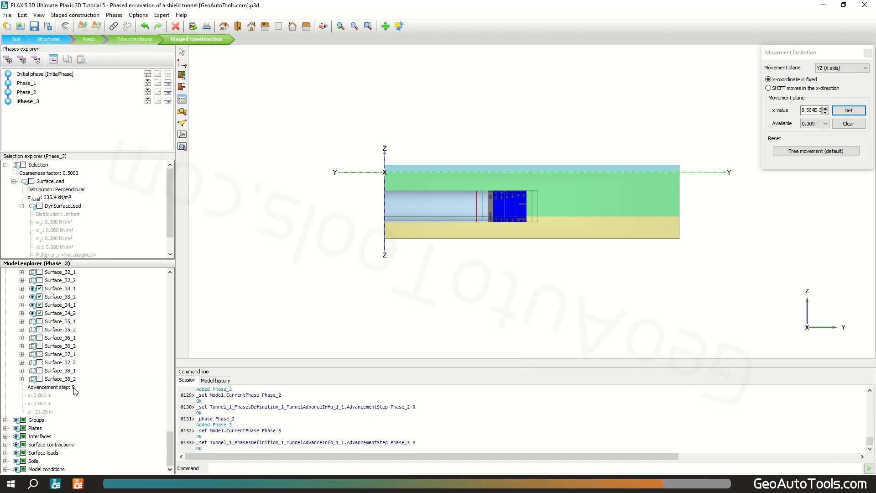
Step: Add Phase_4 and set its tunnel advancement step to 10
{"action": "left_click", "coordinate": [8, 60]}
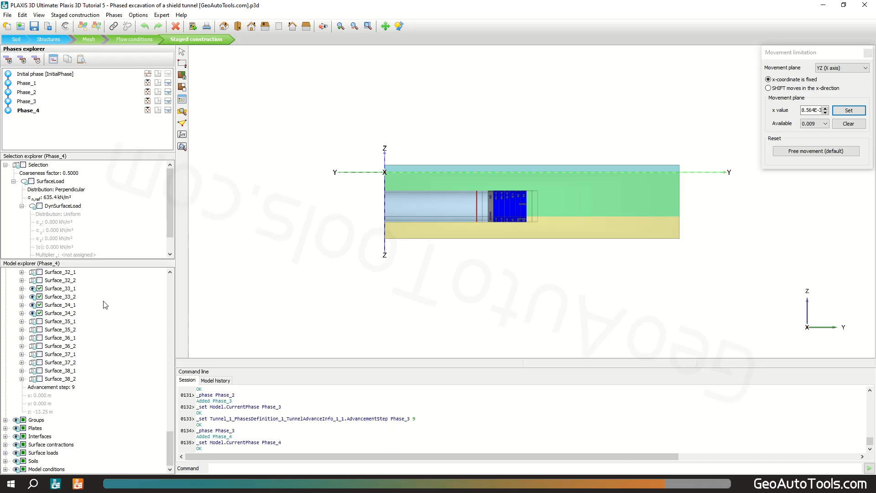
{"action": "left_click", "coordinate": [83, 387]}
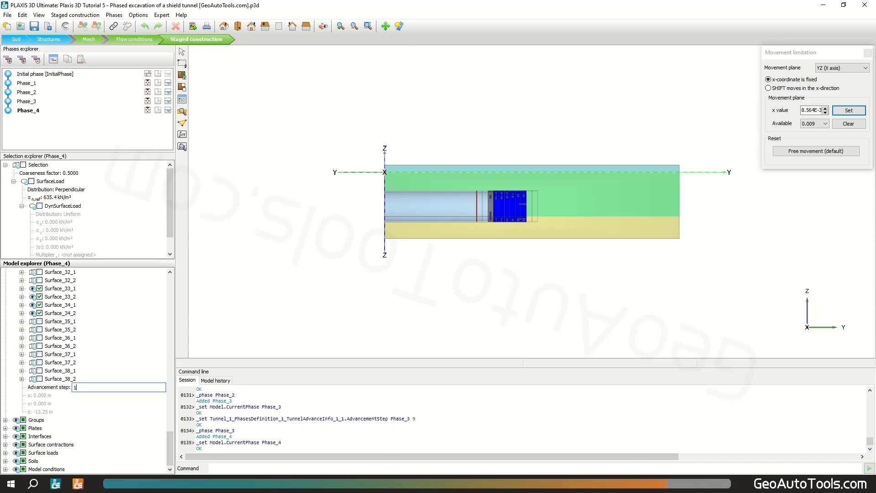
{"action": "key", "text": "Return"}
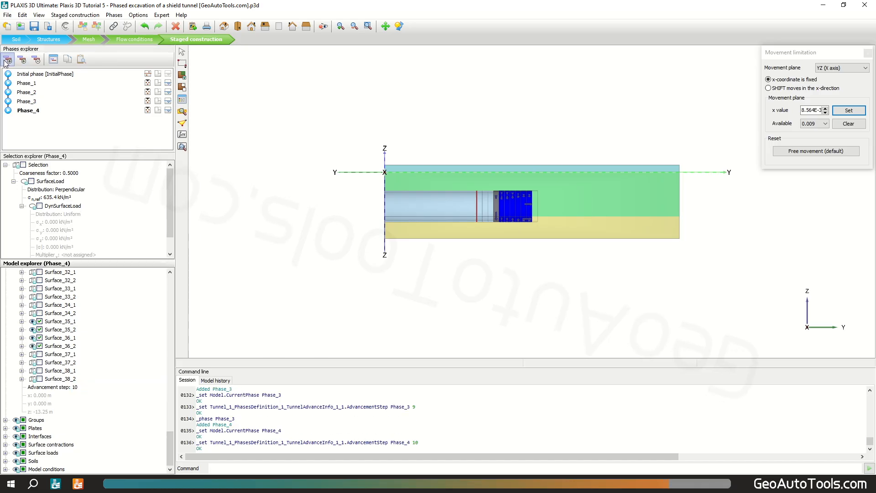
Step: Add Phase_5 and set its tunnel advancement step to 11
{"action": "left_click", "coordinate": [7, 60]}
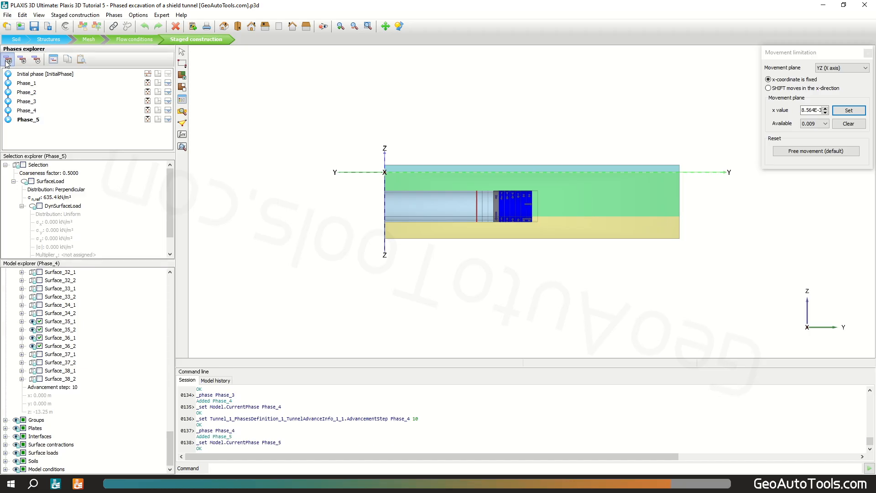
{"action": "left_click", "coordinate": [76, 388]}
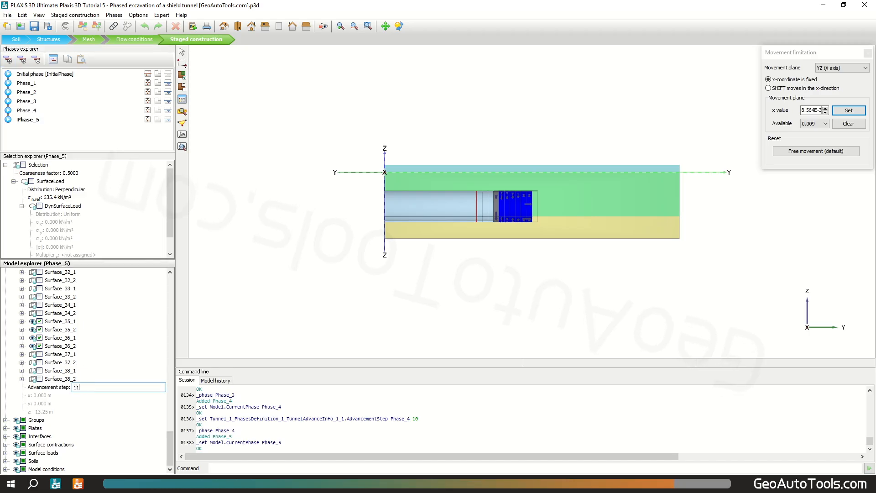
{"action": "type", "text": "11"}
{"action": "key", "text": "Return"}
Step: Calculate all phases, ignoring the feedback about unselected curve points
{"action": "left_click", "coordinate": [191, 145]}
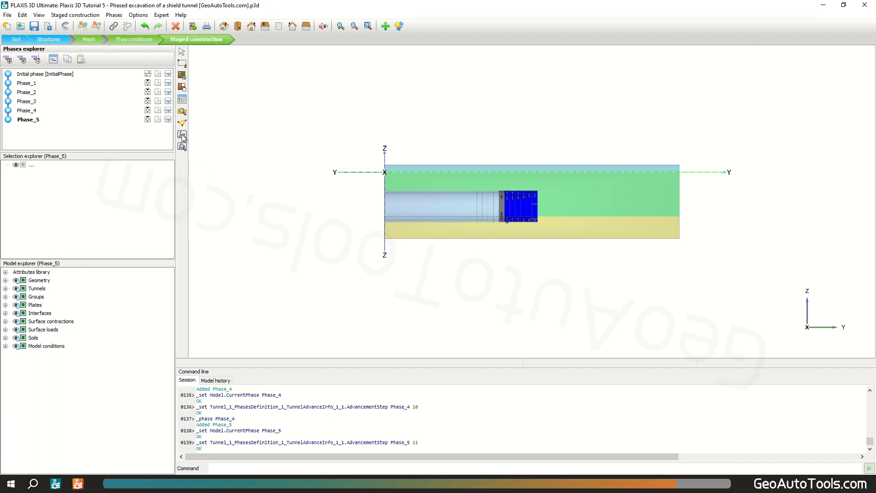
{"action": "left_click", "coordinate": [182, 135]}
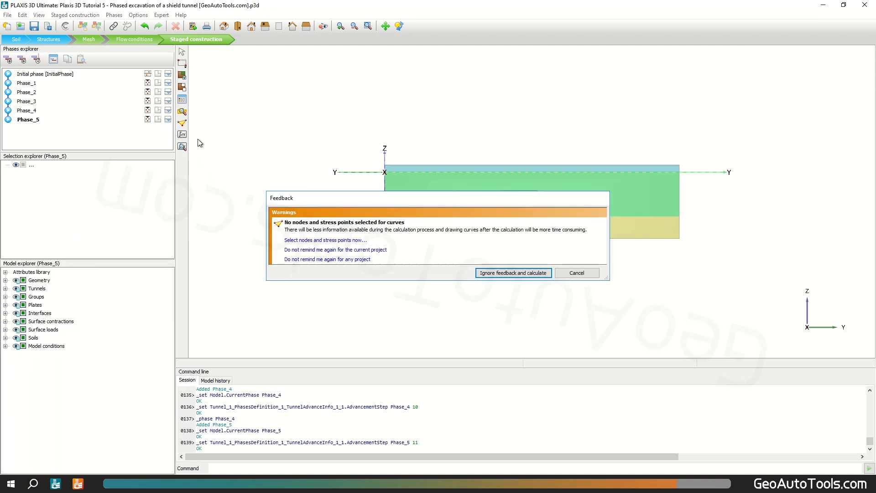
{"action": "left_click", "coordinate": [522, 274]}
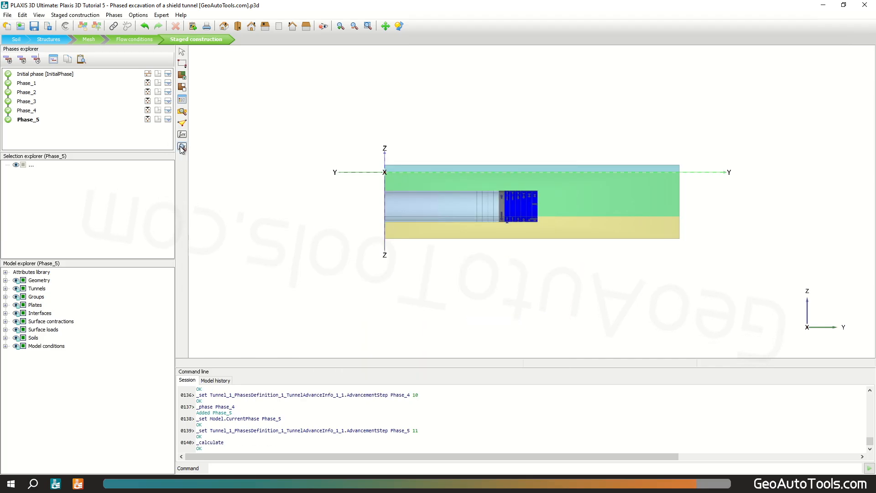
Step: Open the calculation results and display the total vertical displacements uz for Phase_5
{"action": "left_click", "coordinate": [182, 147]}
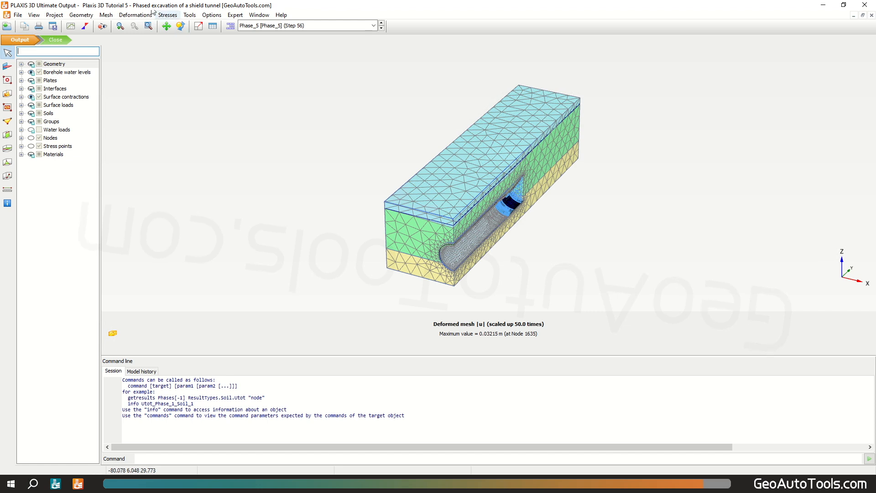
{"action": "left_click", "coordinate": [138, 15]}
{"action": "mouse_move", "coordinate": [182, 55]}
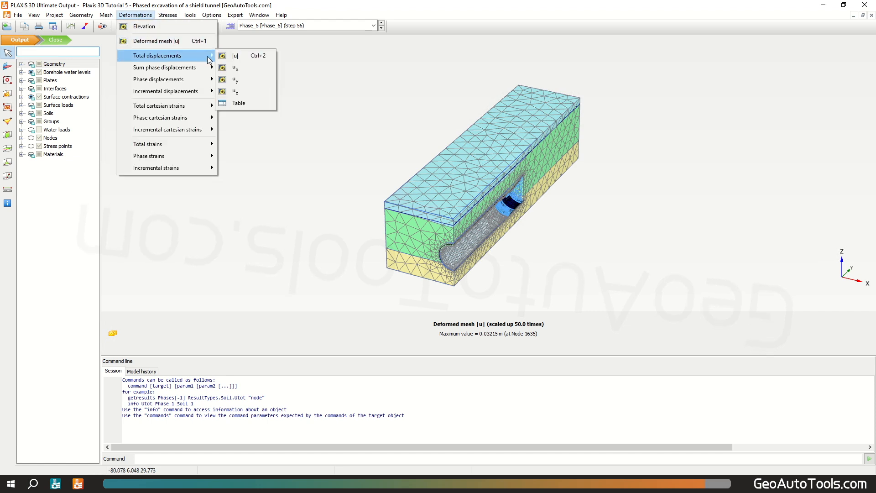
{"action": "left_click", "coordinate": [248, 91]}
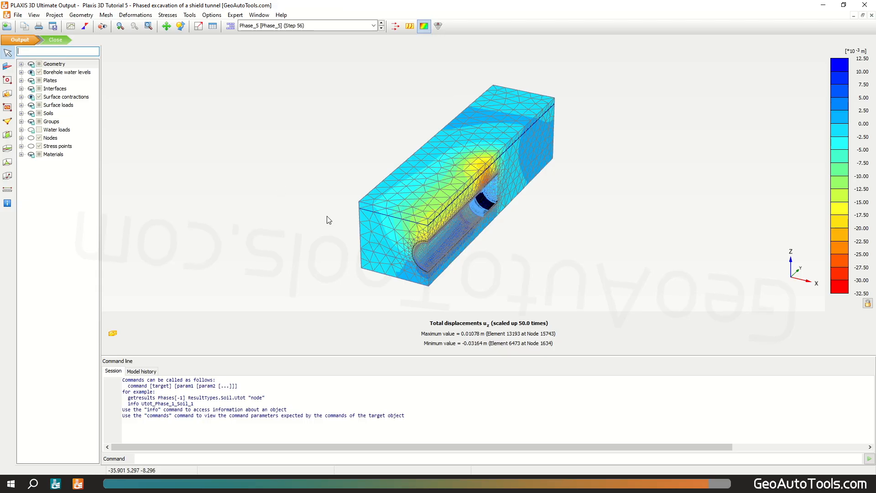
Step: Create a horizontal cross section of the displacements at a height of 1.95 m
{"action": "left_click_drag", "start_coordinate": [350, 248], "coordinate": [194, 236]}
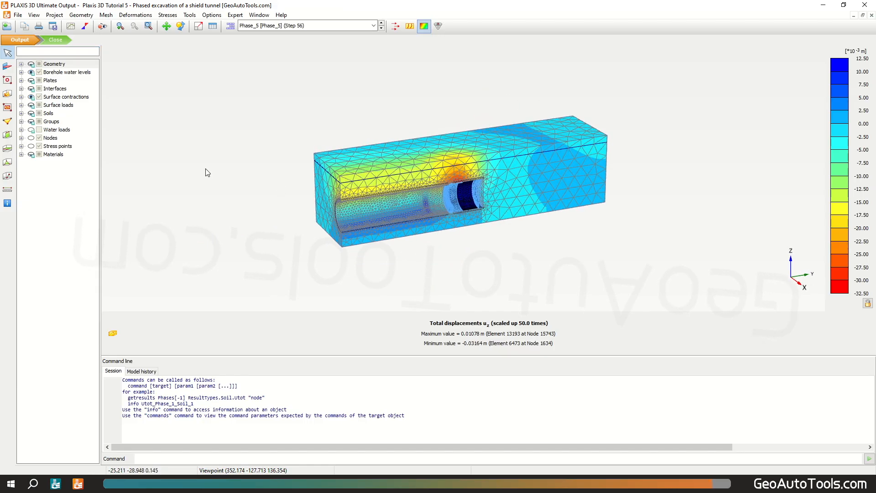
{"action": "left_click", "coordinate": [7, 148]}
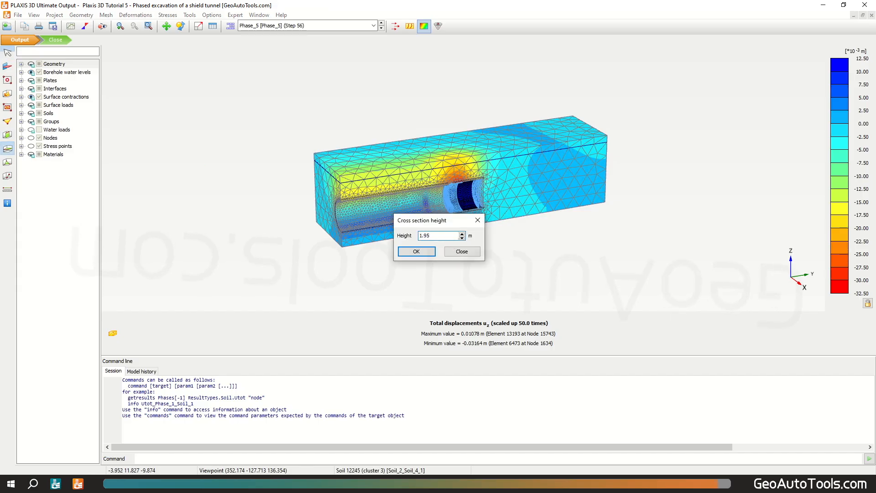
{"action": "type", "text": "1.95"}
{"action": "key", "text": "Return"}
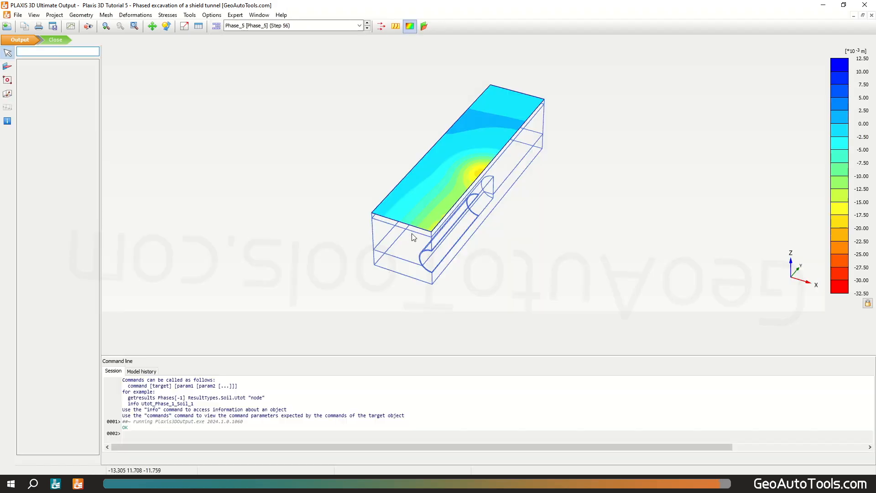
Step: Show the cross-section displacements as a distribution plane and view the plot from the right standard viewpoint
{"action": "left_click", "coordinate": [425, 27]}
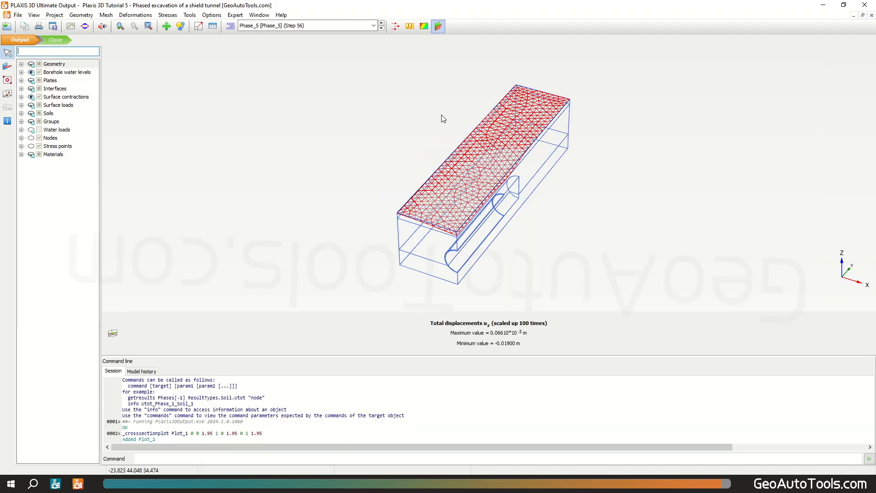
{"action": "left_click", "coordinate": [35, 15]}
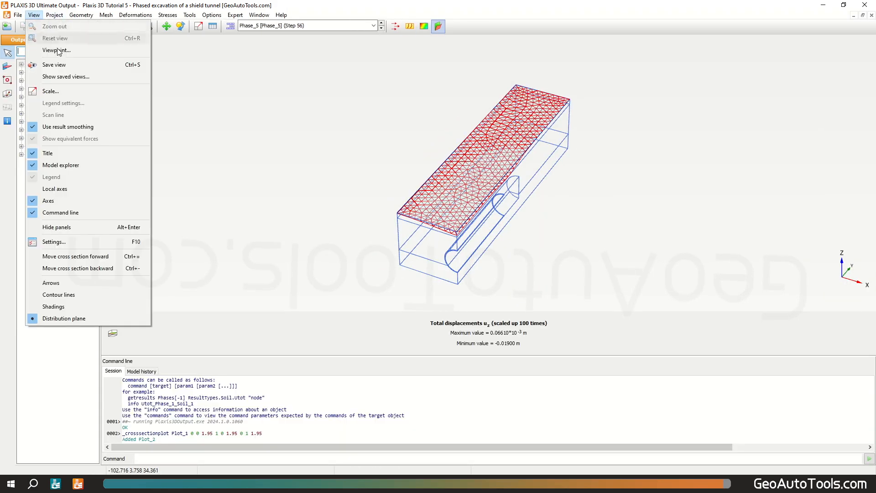
{"action": "left_click", "coordinate": [60, 51]}
{"action": "left_click", "coordinate": [489, 261]}
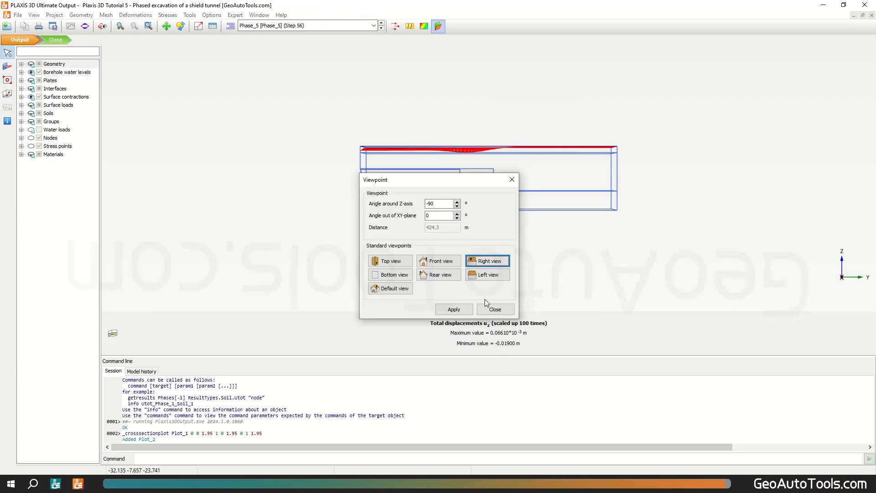
{"action": "left_click", "coordinate": [492, 309]}
{"action": "scroll", "coordinate": [510, 191], "scroll_direction": "down", "scroll_amount": 1}
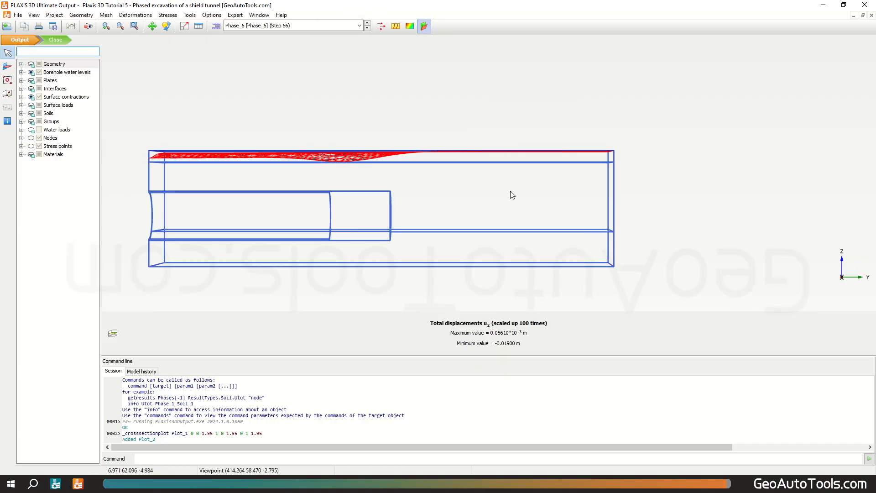
{"action": "middle_click_drag", "start_coordinate": [471, 191], "coordinate": [552, 190]}
{"action": "scroll", "coordinate": [544, 187], "scroll_direction": "up", "scroll_amount": 1}
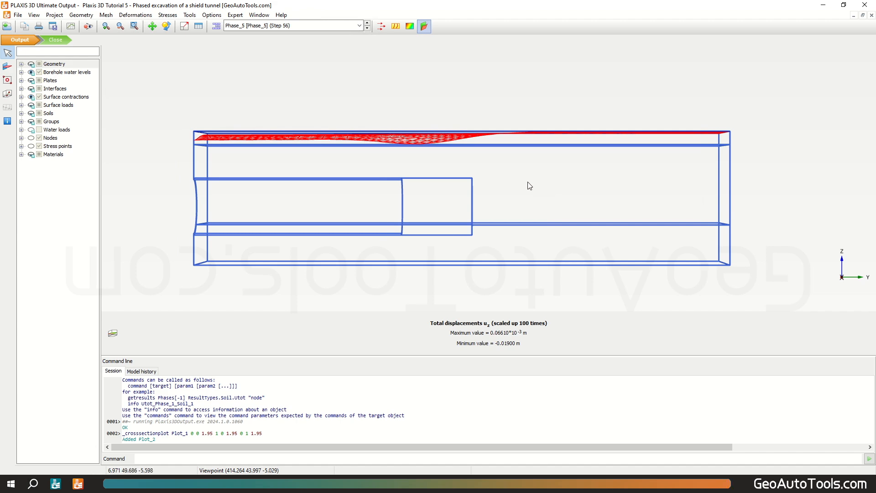